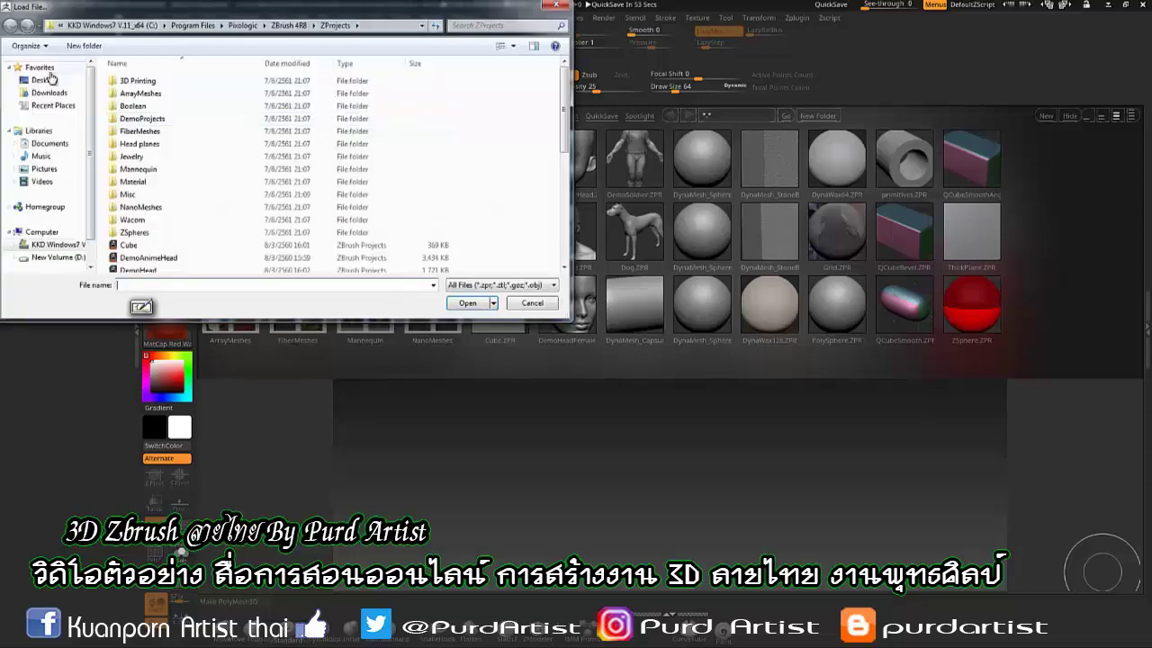
Open the ZBrush project of Thai ornament parts, showing the laithai3_2 curl piece.
double_click(426, 236)
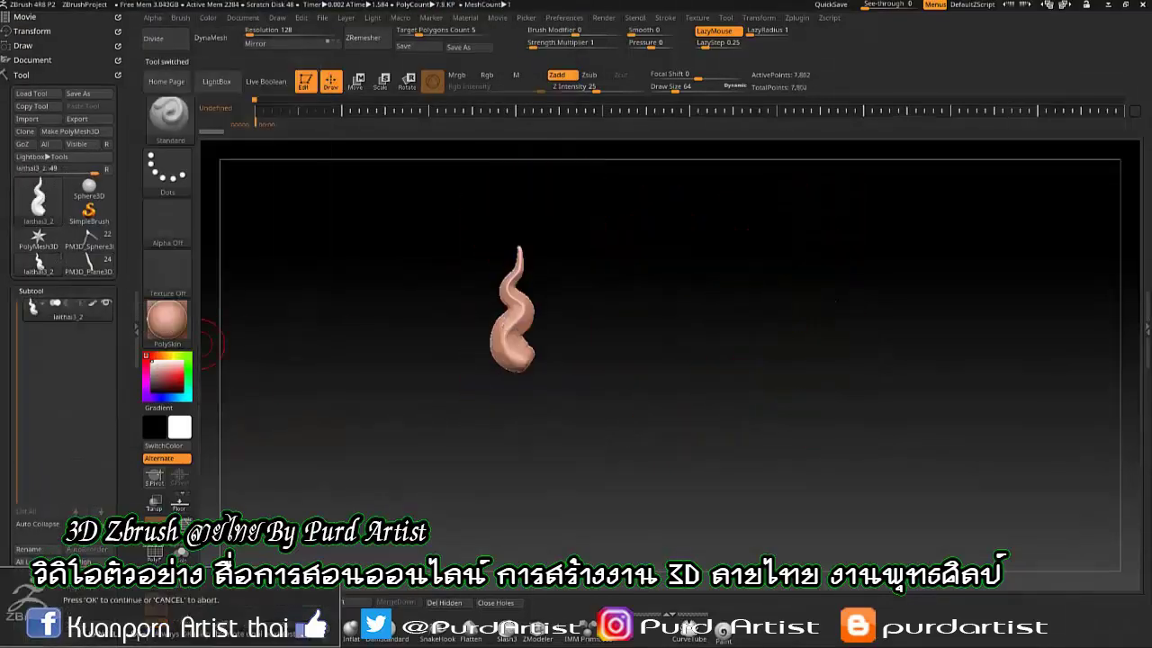
Insert a Plane and a Cylinder3D subtool beside the ornament pieces, viewed front-on.
left_click(76, 599)
left_click(399, 471)
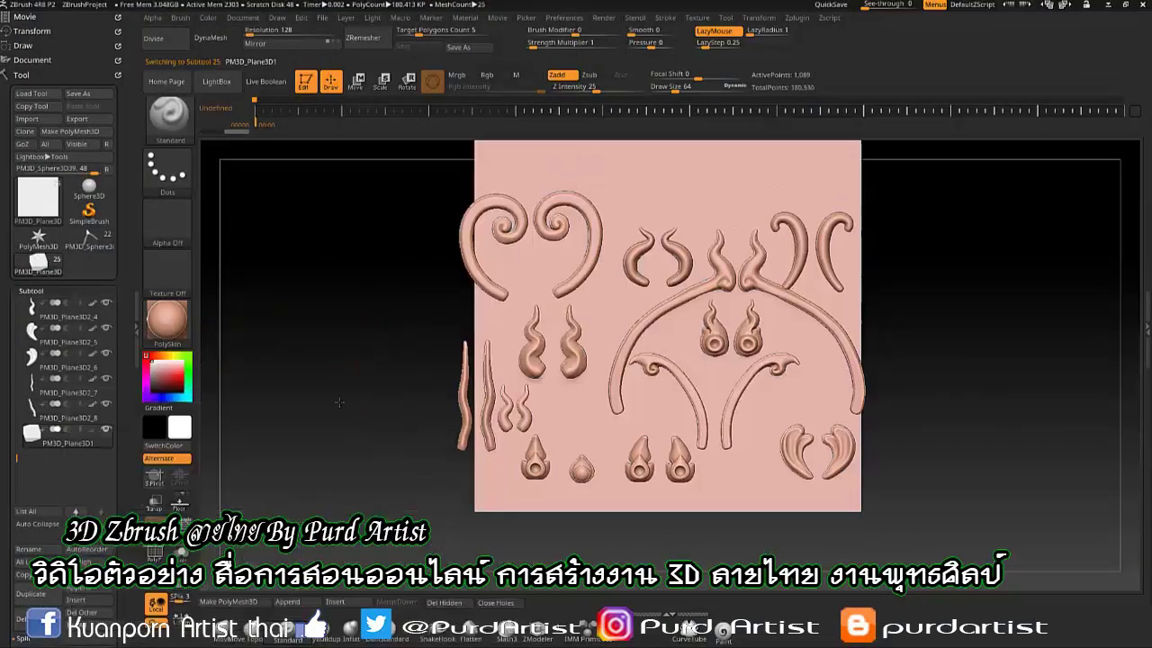
left_click(76, 600)
left_click(198, 477)
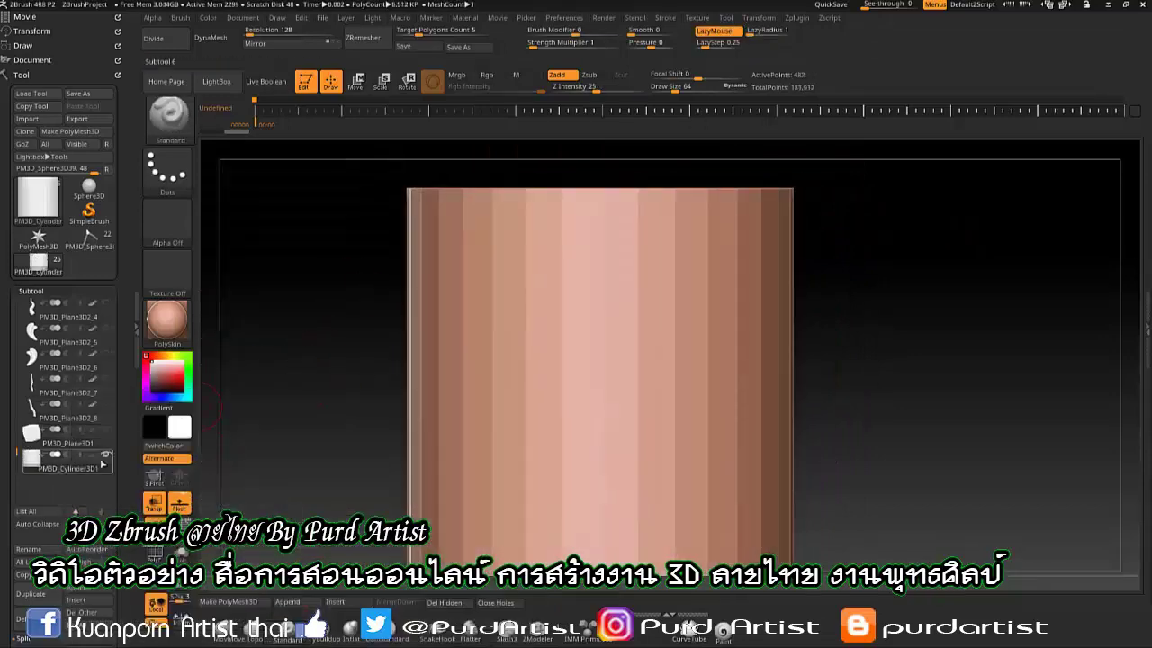
key("w")
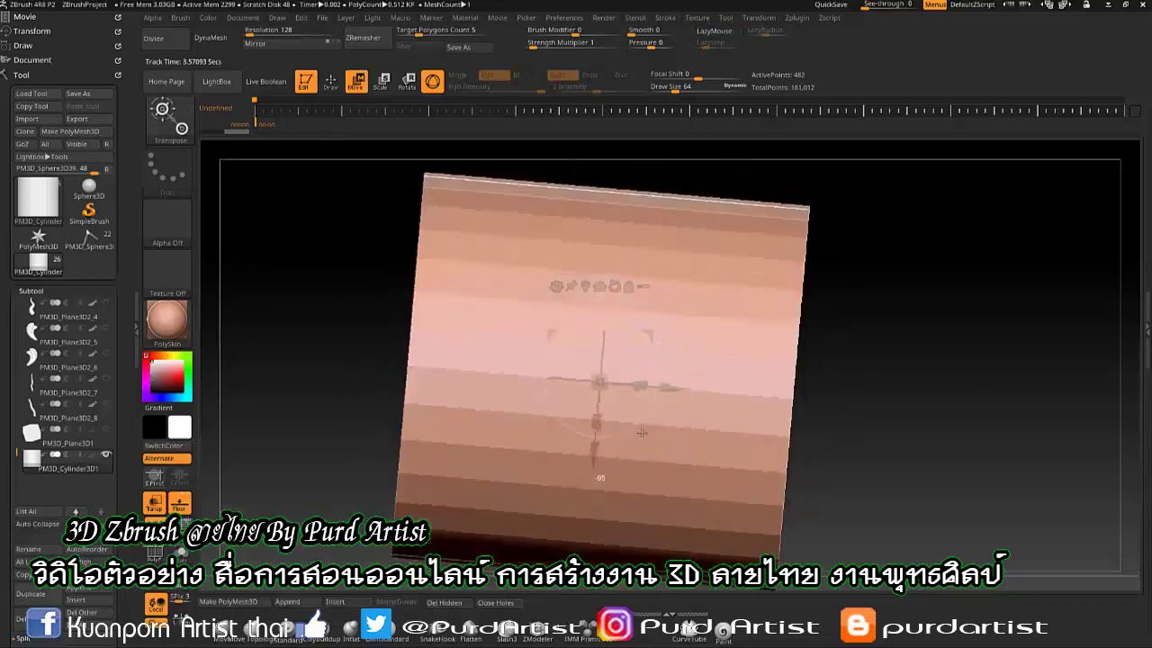
left_click_drag(452, 397, 410, 418, "shift")
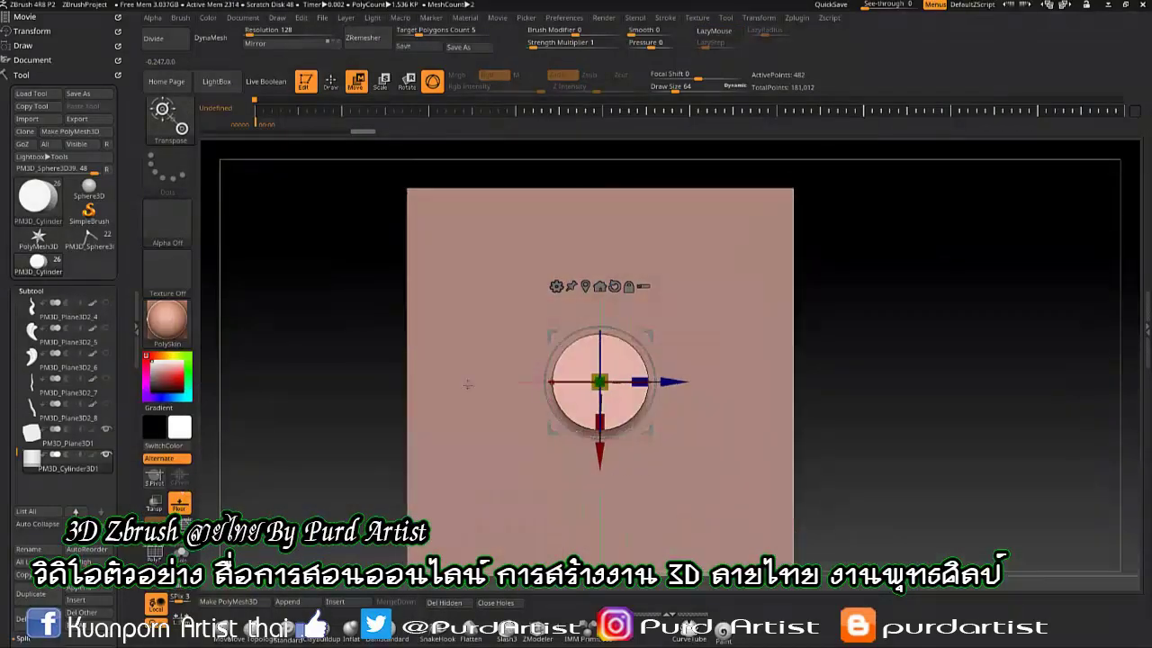
left_click(287, 601)
Append a Sphere3D, shrink it, and slide a copy to the cylinder's end.
left_click(360, 463)
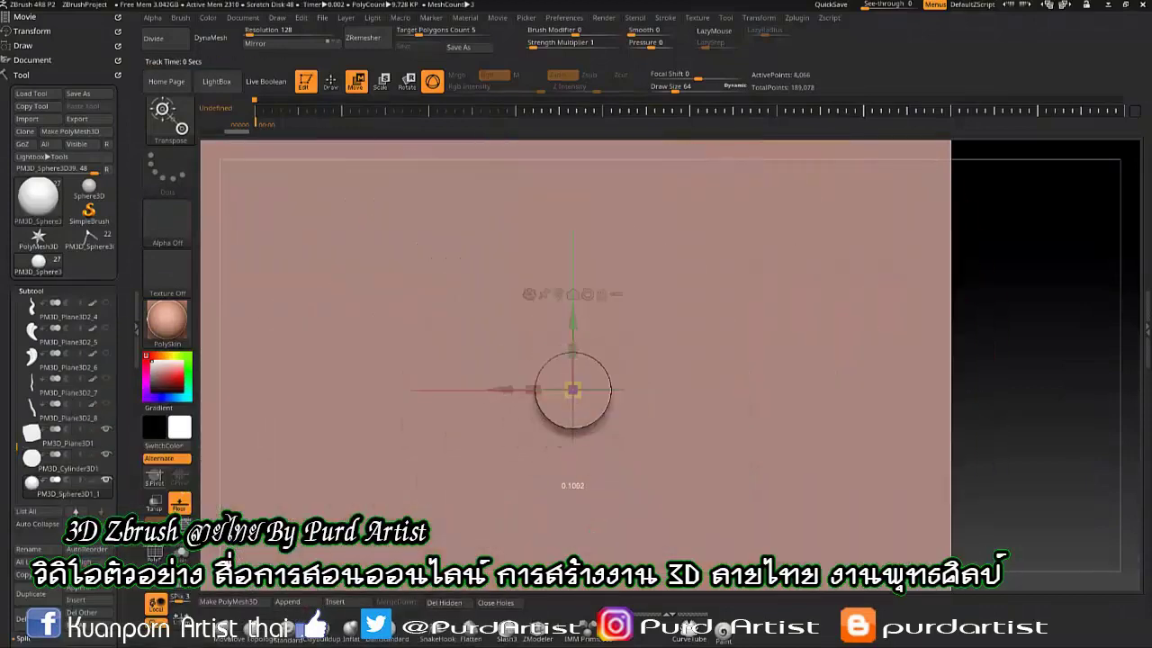
mouse_move(565, 405)
left_mouse_down()
mouse_move(608, 381)
mouse_move(590, 394)
left_mouse_up()
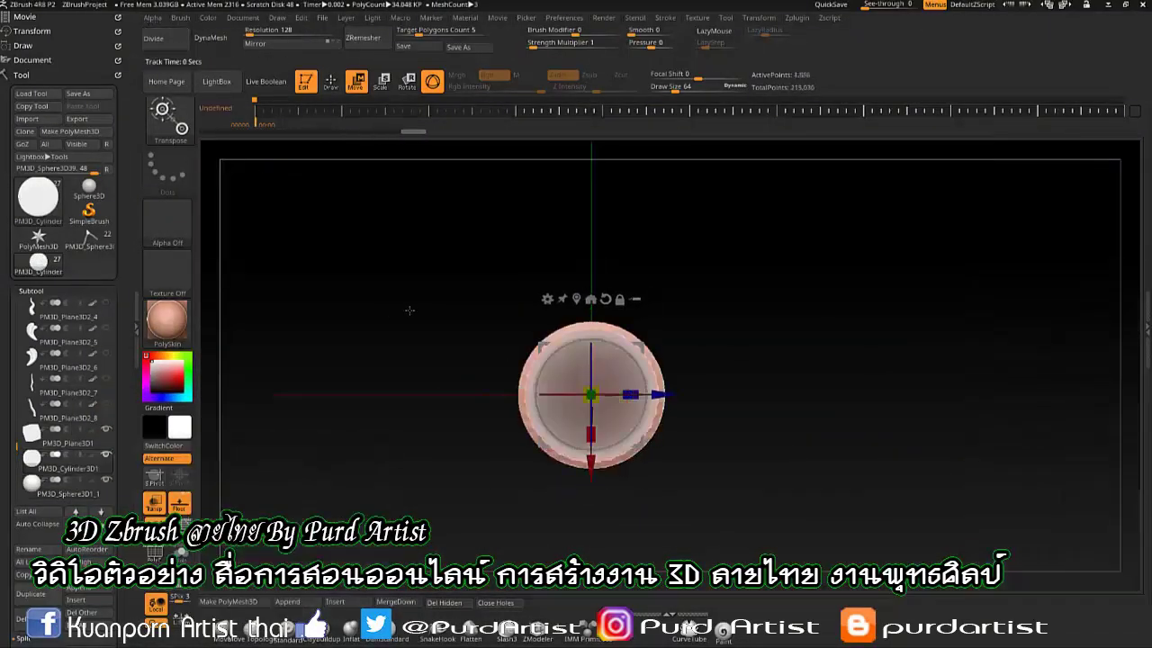
left_click(77, 469)
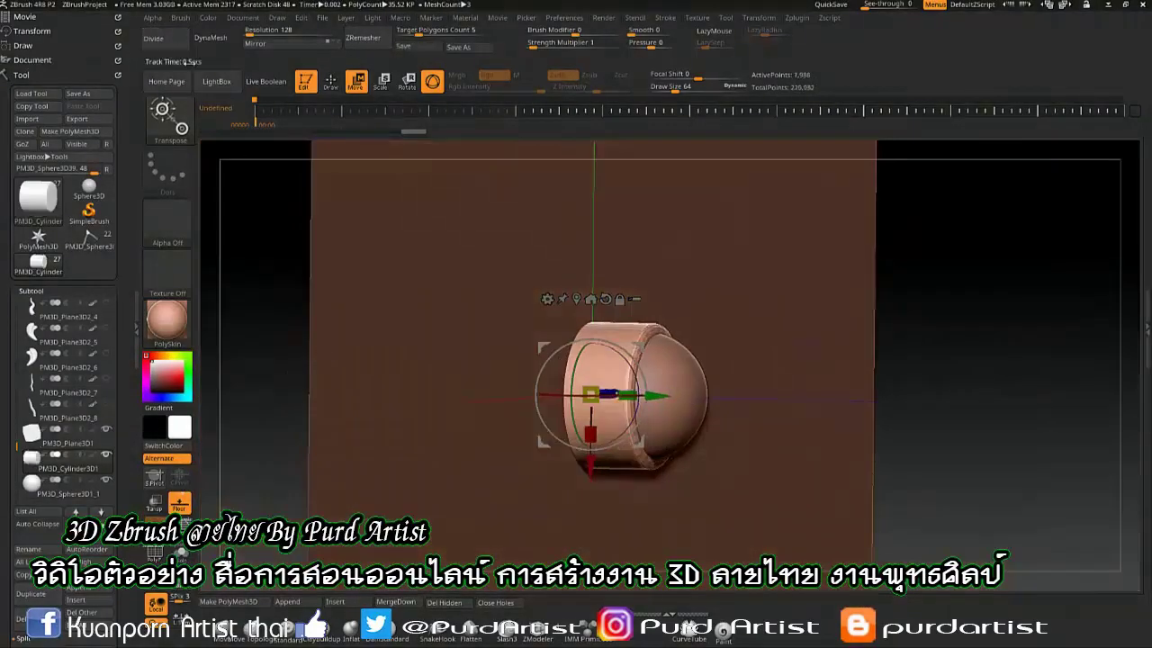
left_click(670, 387, "alt")
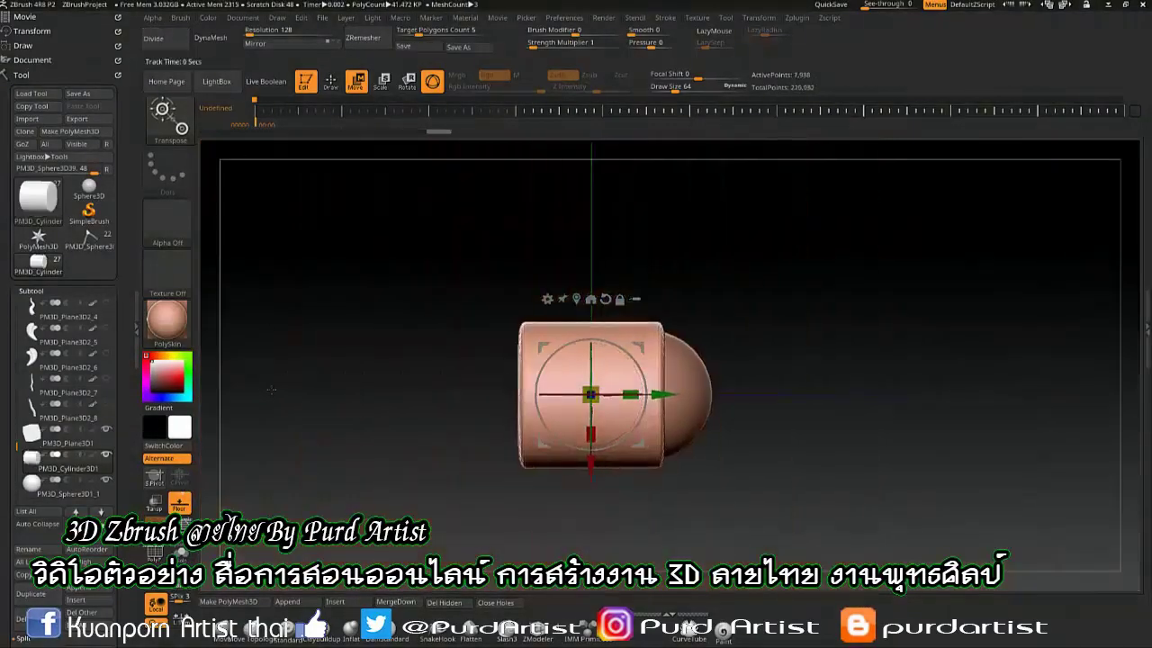
left_click_drag(900, 360, 855, 360)
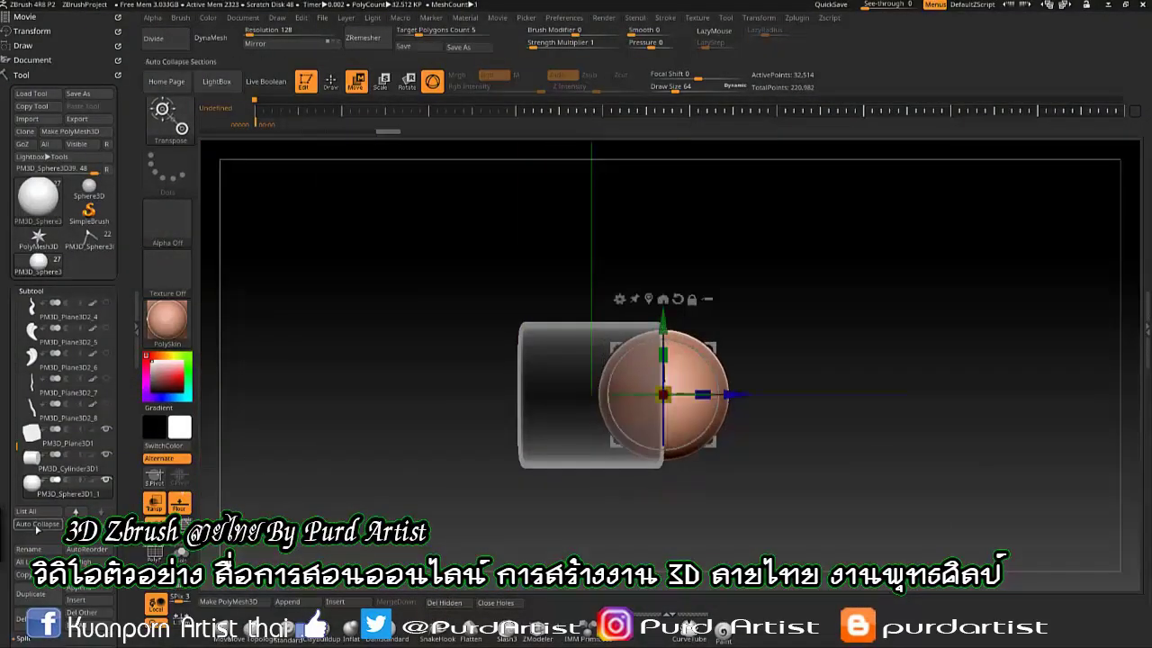
left_click_drag(734, 393, 796, 391, "ctrl")
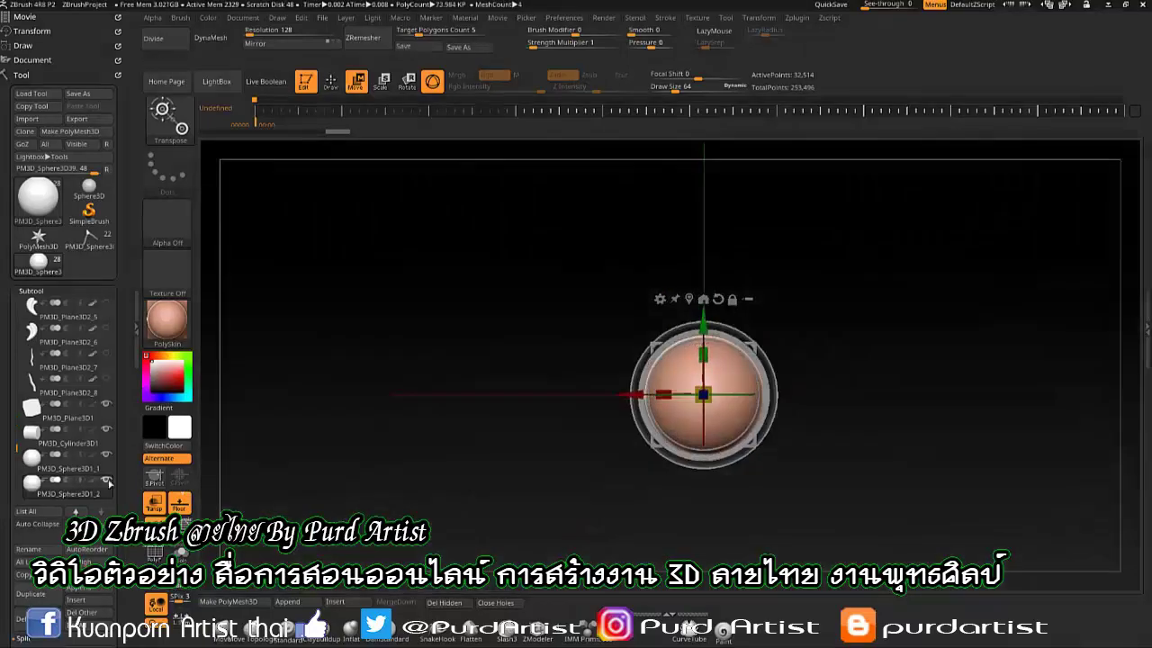
Enable Live Boolean and inspect the sphere hollowing the cylinder's end.
left_click_drag(791, 332, 540, 342)
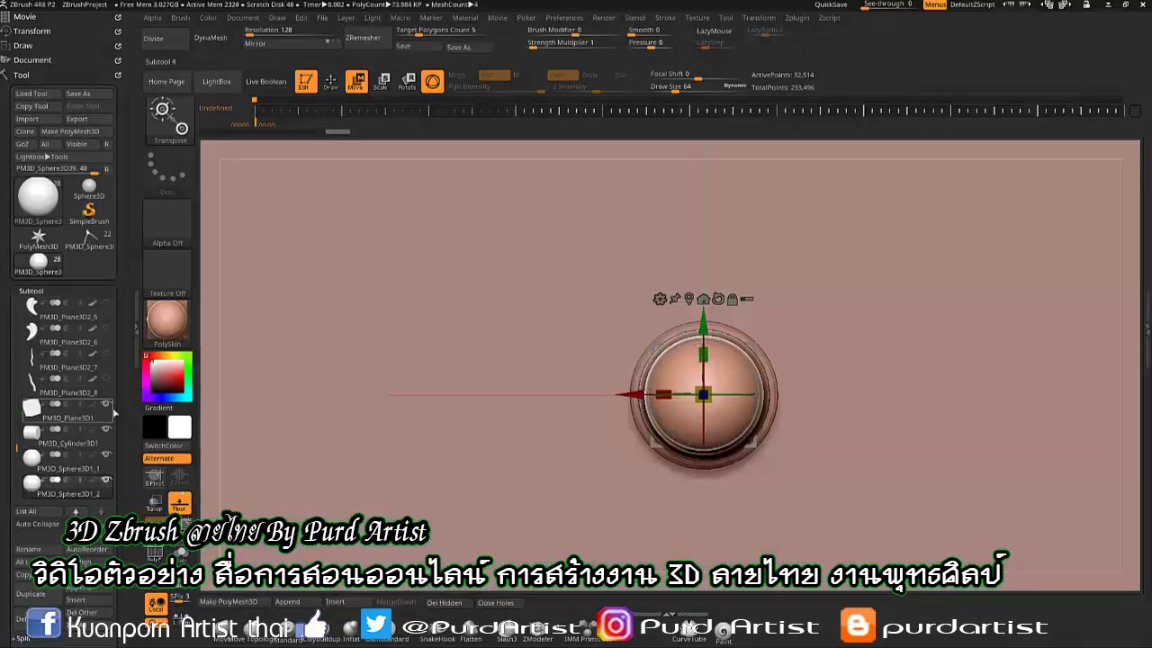
left_click(265, 81)
mouse_move(340, 351)
left_mouse_down()
mouse_move(730, 389)
mouse_move(780, 378)
left_mouse_up()
left_click_drag(835, 331, 684, 333)
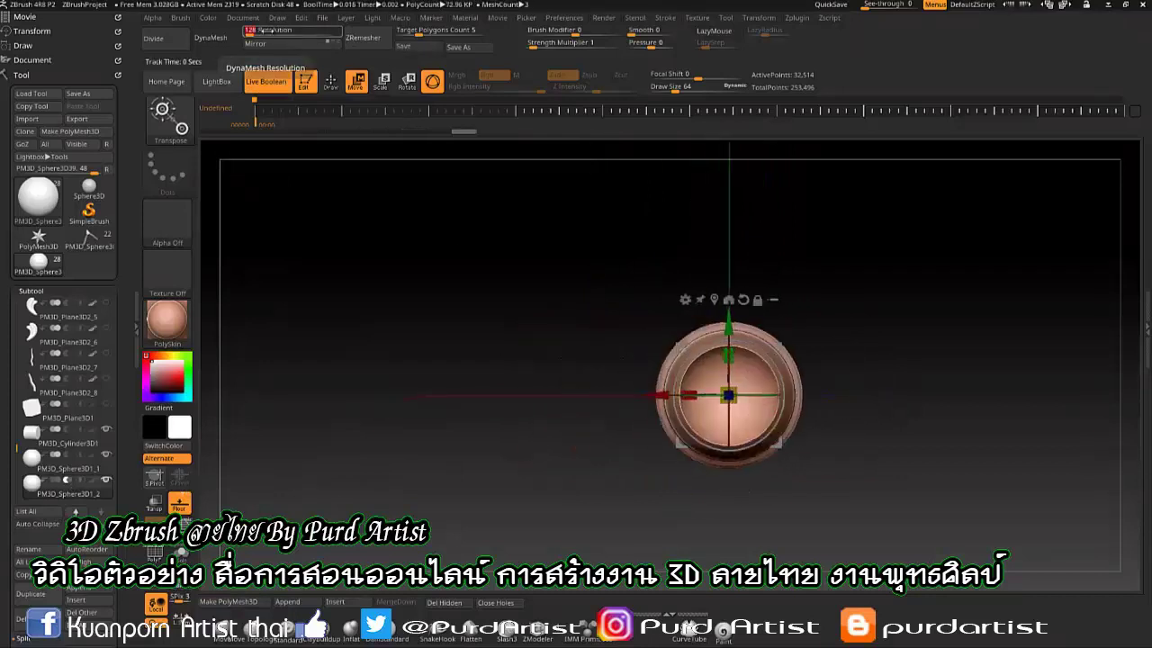
left_click_drag(630, 360, 720, 365)
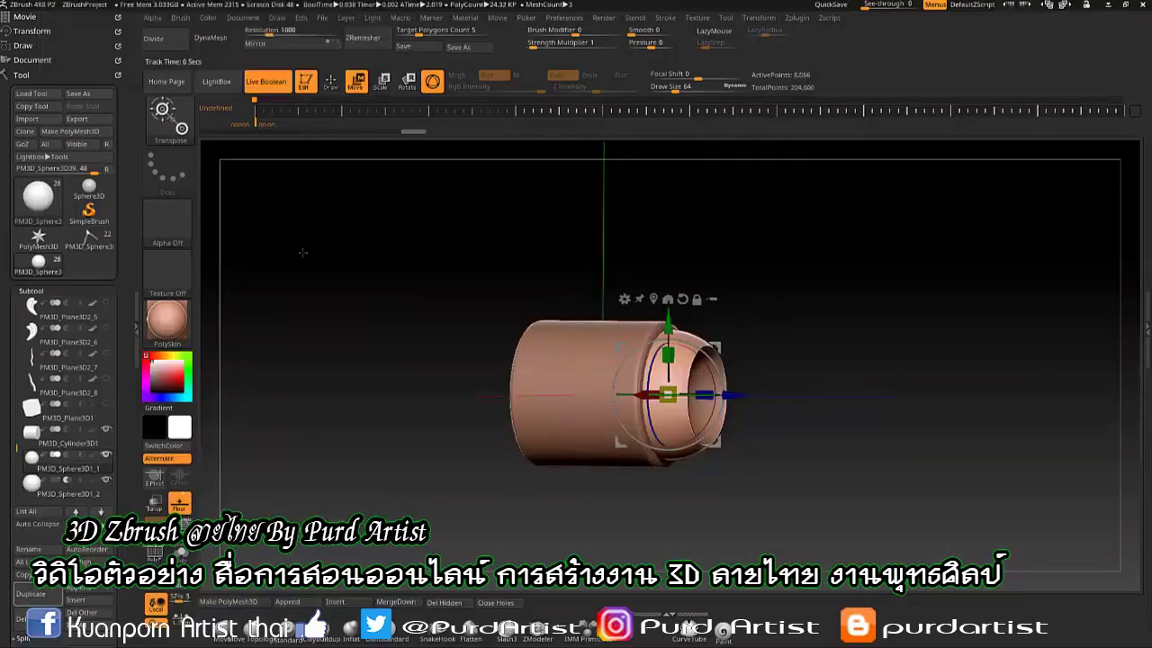
Merge the sphere down into the cylinder and duplicate the sphere for repositioning.
left_click(393, 602)
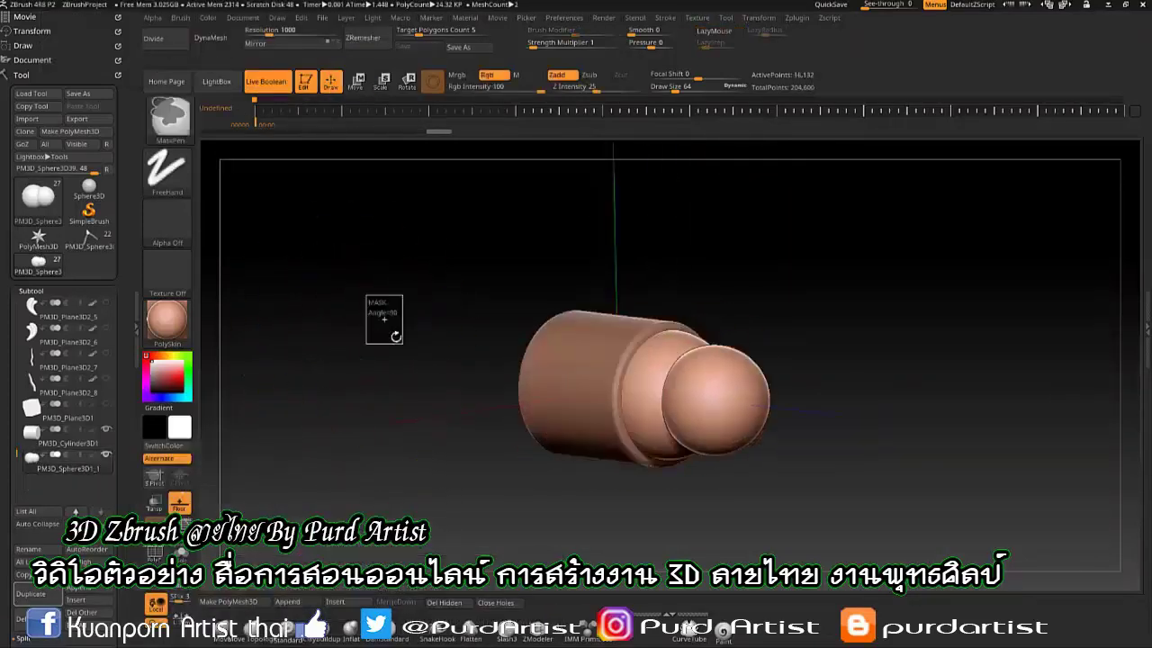
scroll(63, 396, "down", 3)
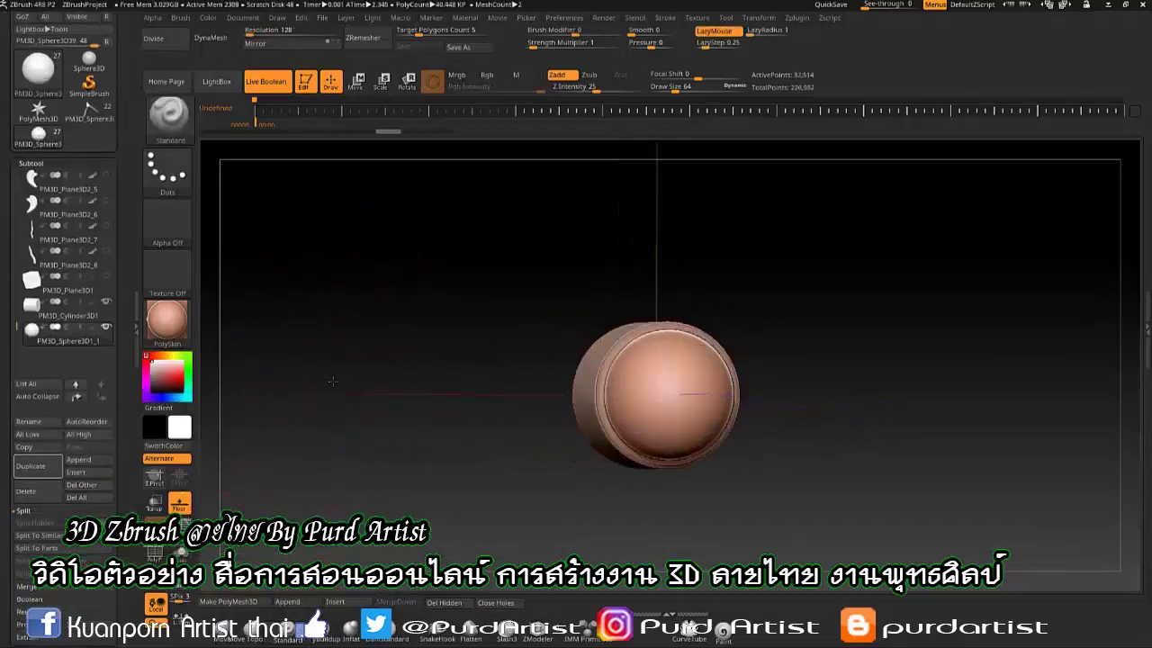
left_click(31, 466)
key("w")
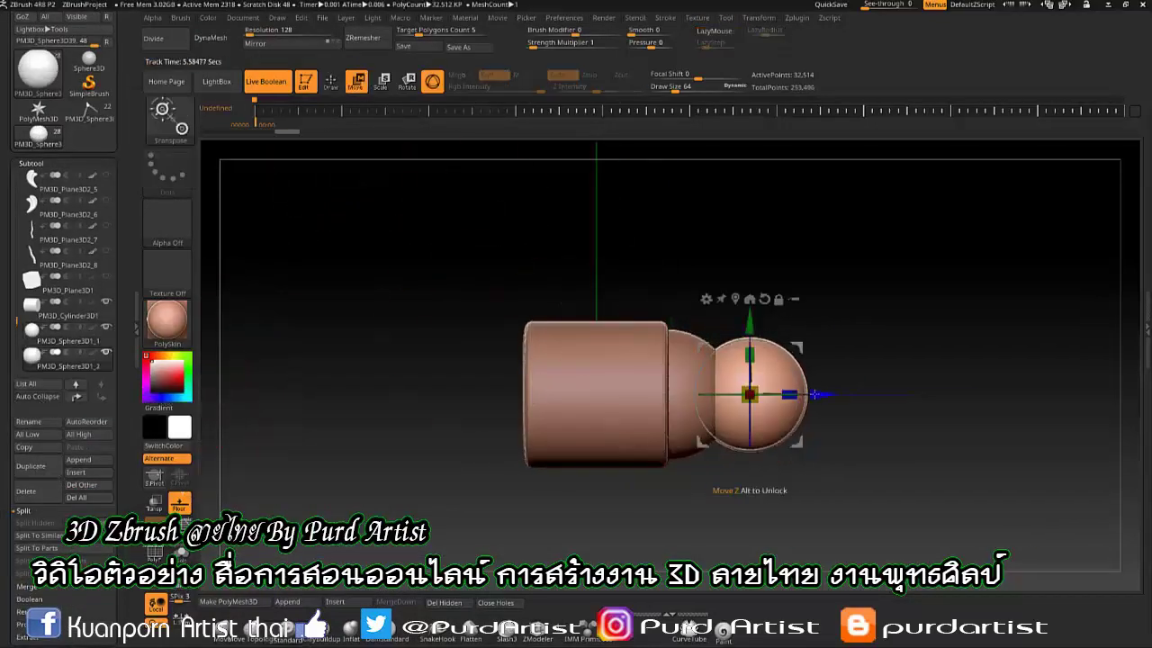
Turn the model to an exact side view and select the ClipCurve brush.
left_click_drag(306, 252, 310, 105)
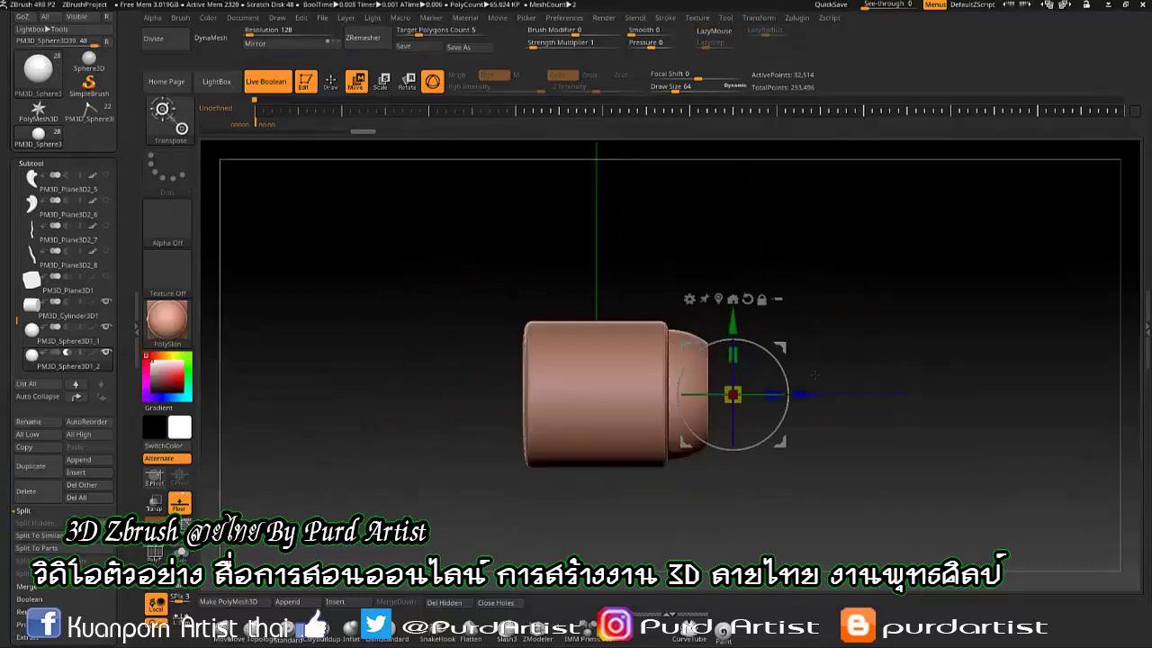
key("q")
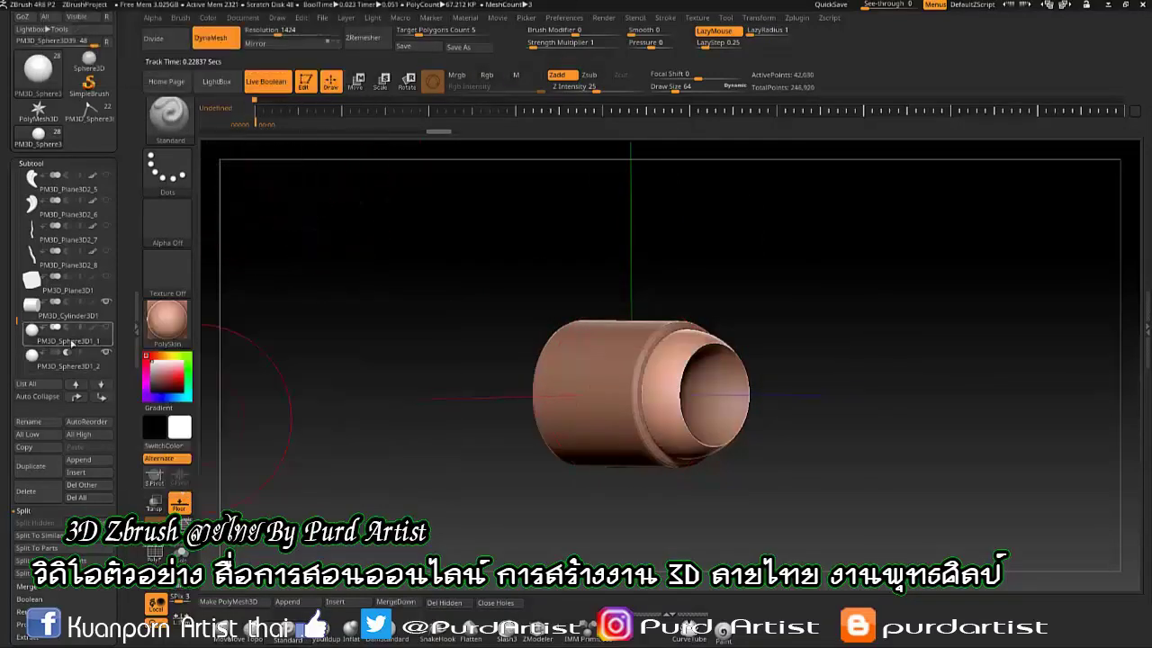
left_click_drag(297, 378, 350, 304, "shift")
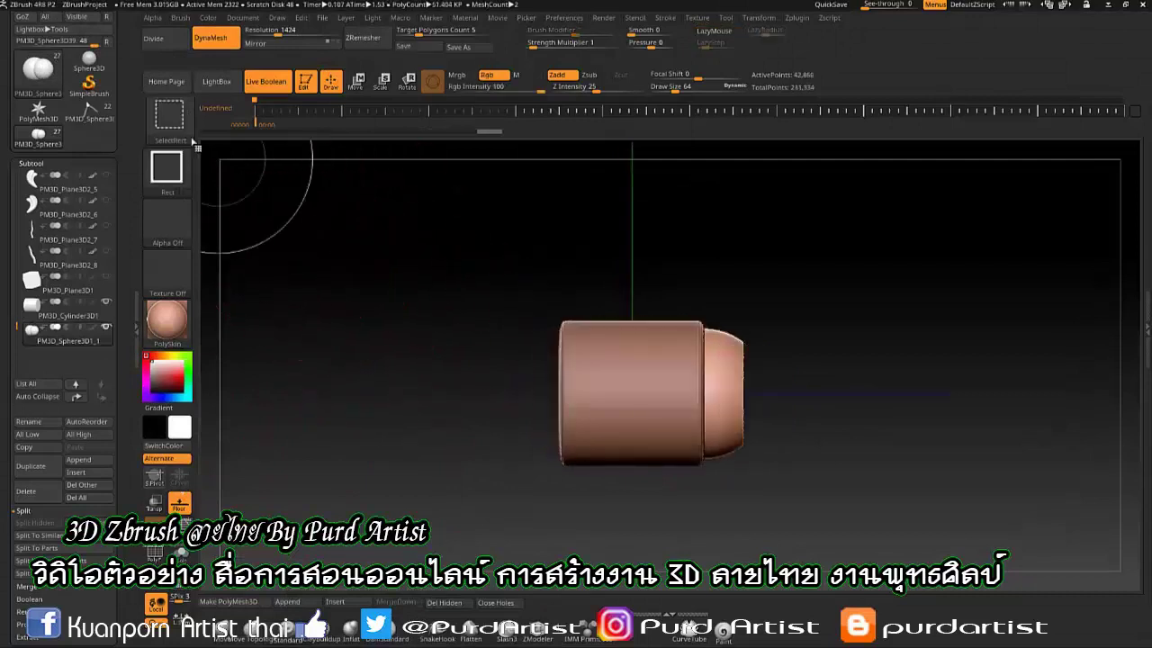
left_click(168, 114)
left_click(297, 171)
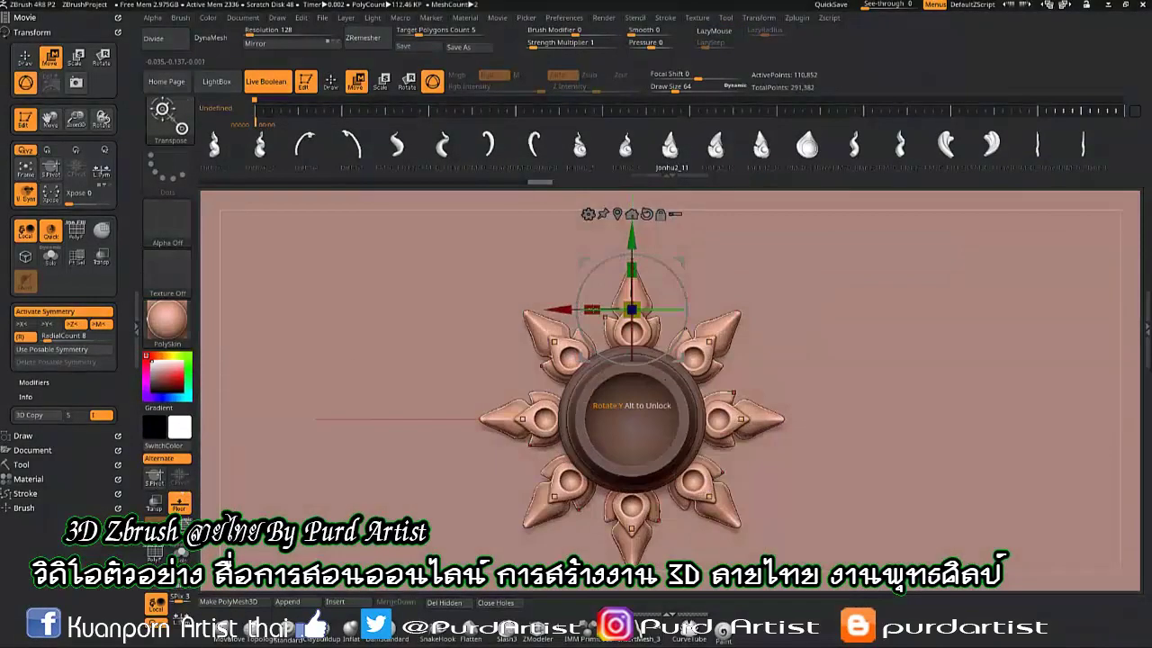
Try pushing the eight radial petals outward and enlarging them, undoing back to the kept placement.
mouse_move(632, 274)
left_mouse_down()
mouse_move(632, 236)
mouse_move(631, 261)
left_mouse_up()
key("ctrl+z")
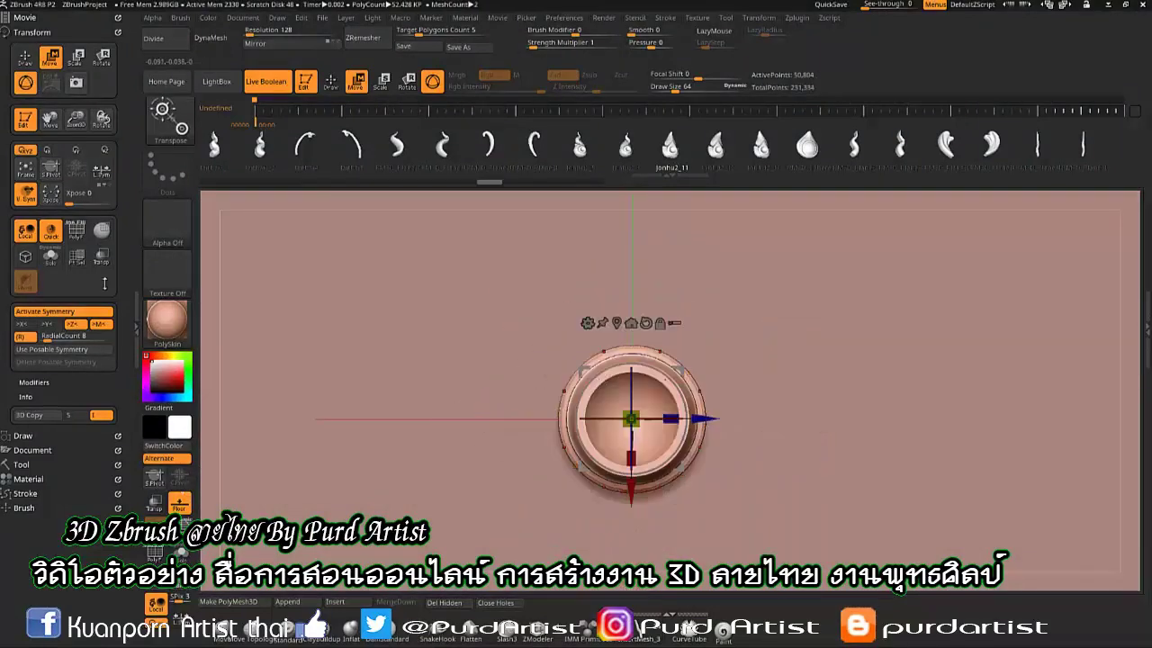
type("4")
key("q")
key("ctrl+shift+z")
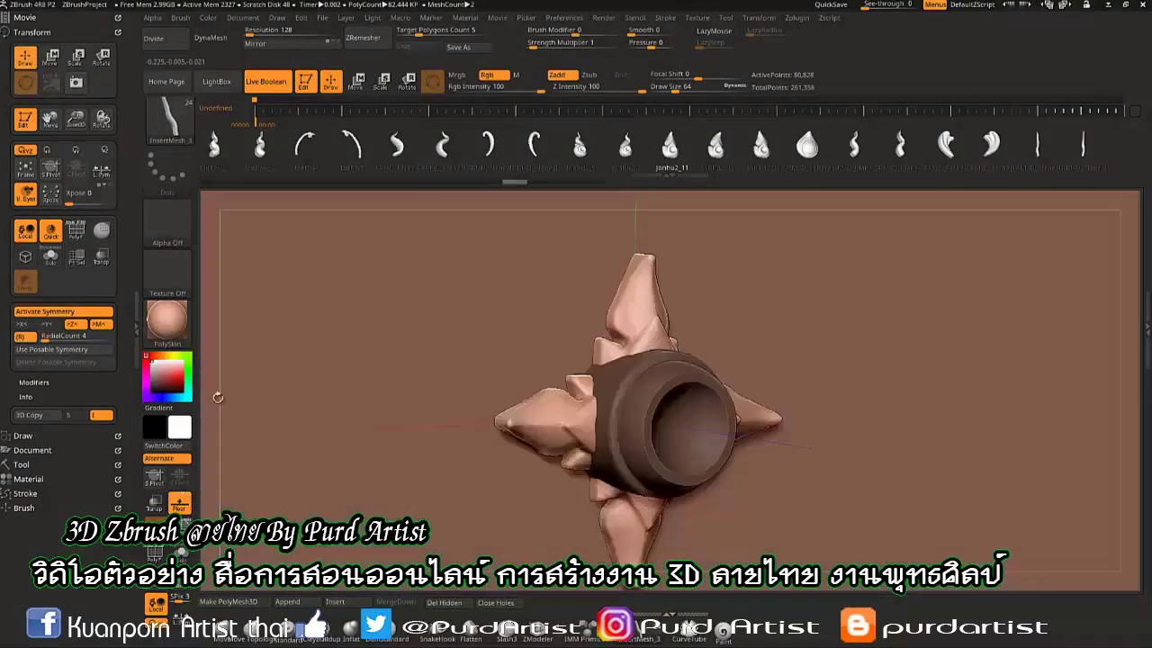
key("w")
left_click_drag(634, 258, 632, 263)
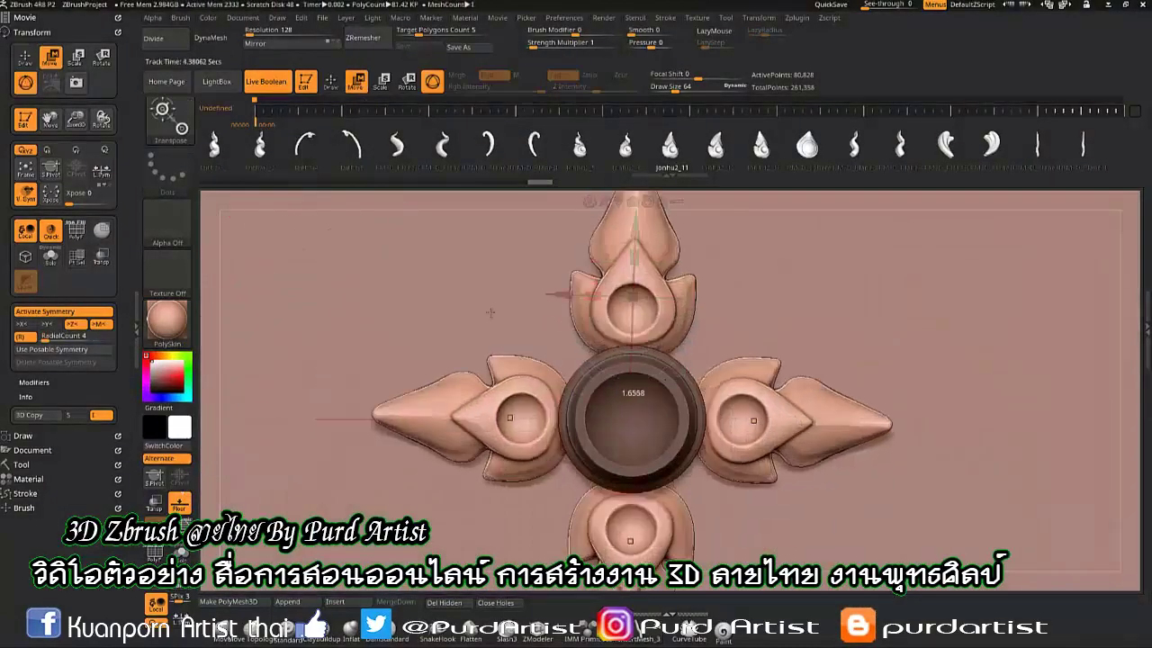
key("ctrl+z")
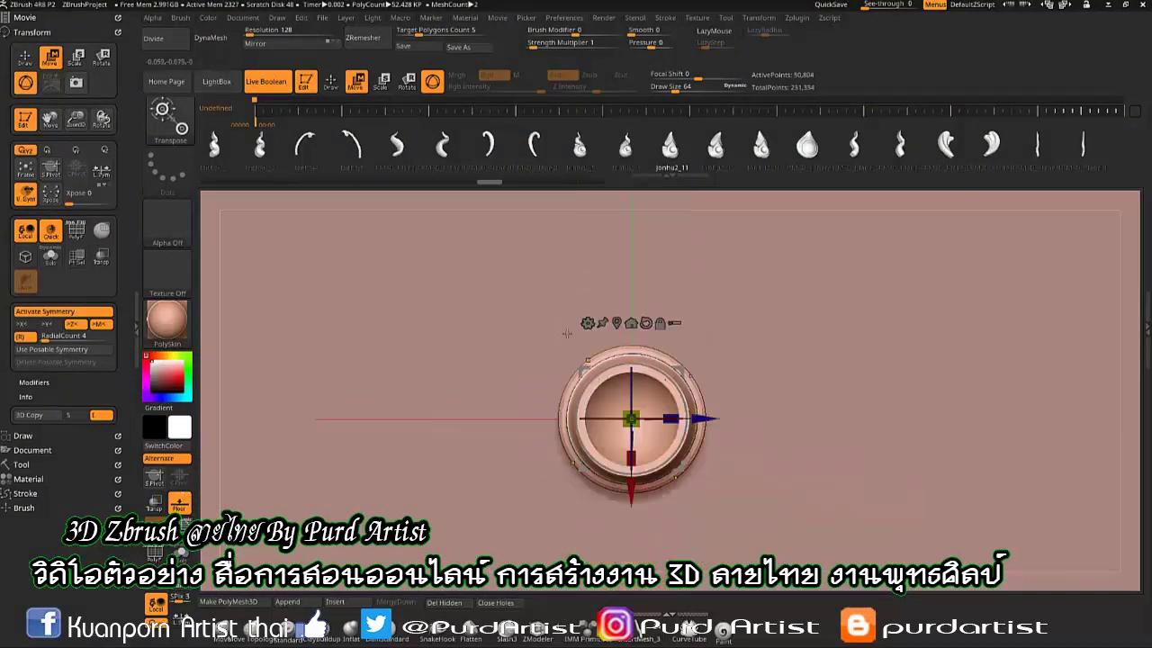
key("q")
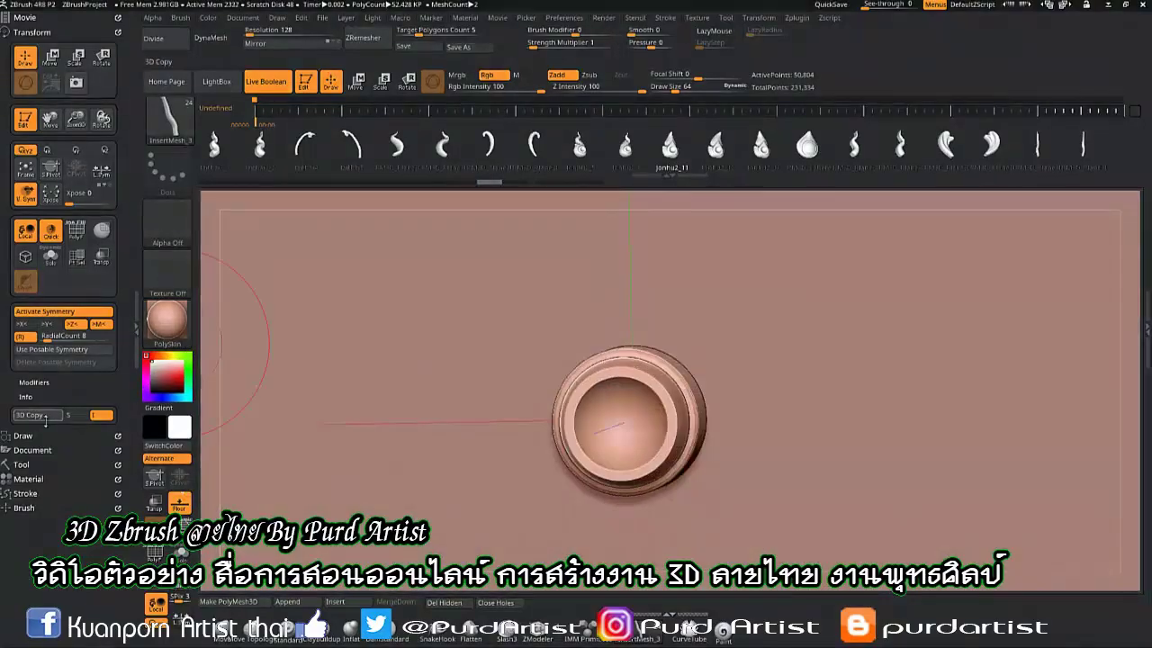
left_click(104, 465)
Add a new plane part from the background plane and prepare the bead ring for repositioning.
left_click(63, 411)
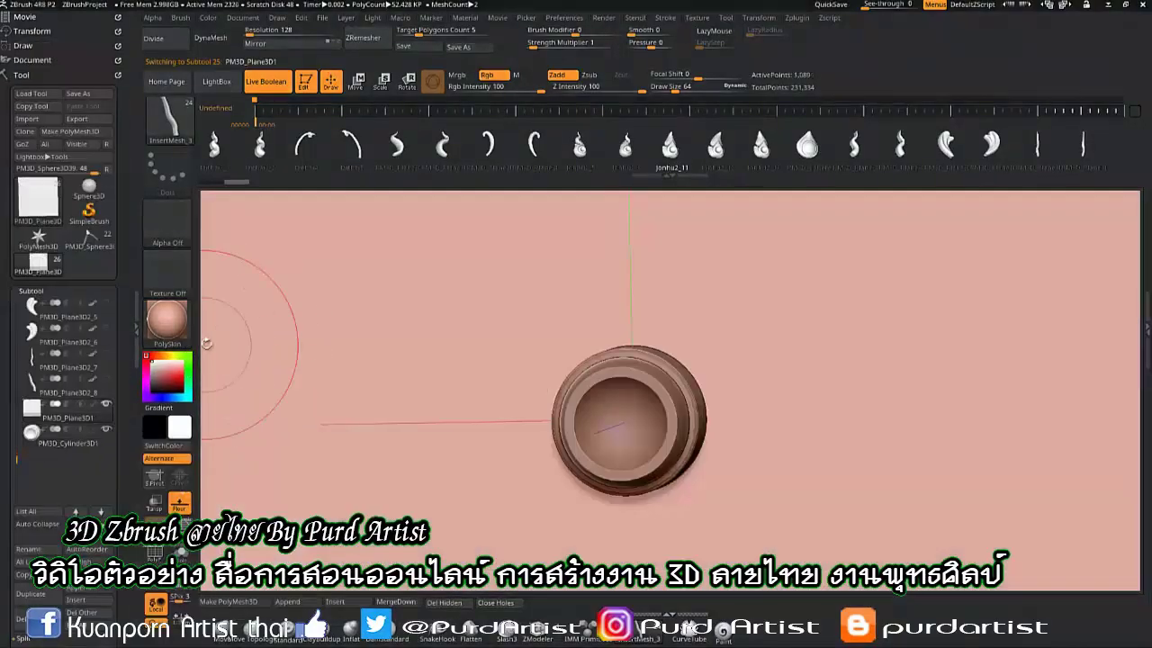
left_click(31, 31)
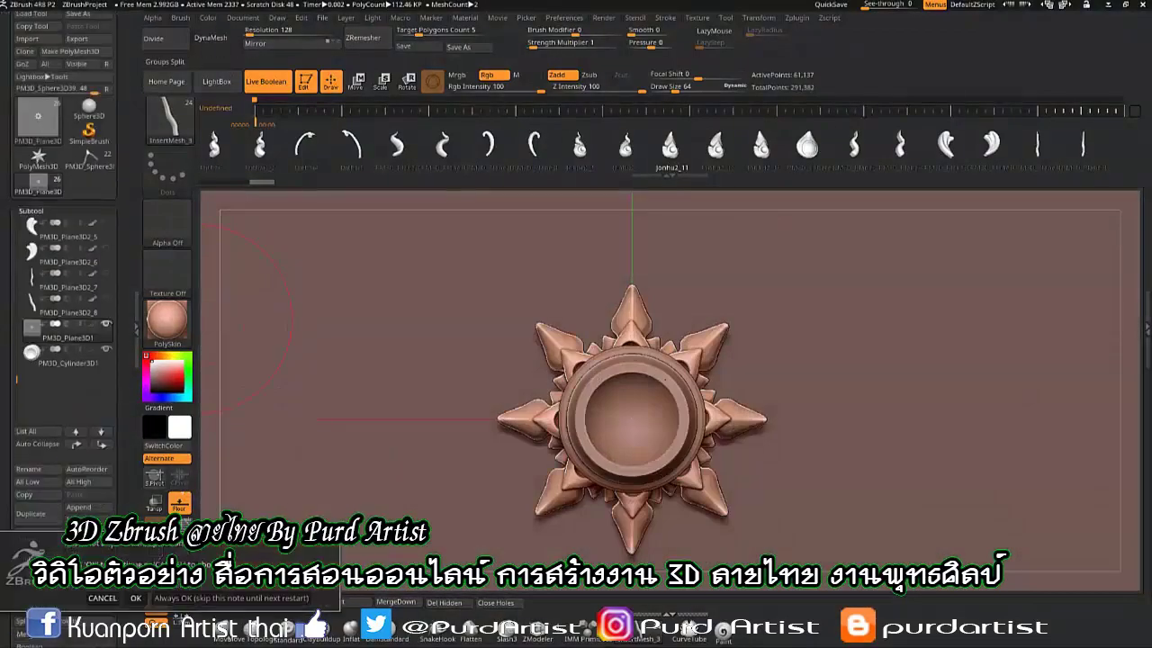
left_click(136, 598)
key("w")
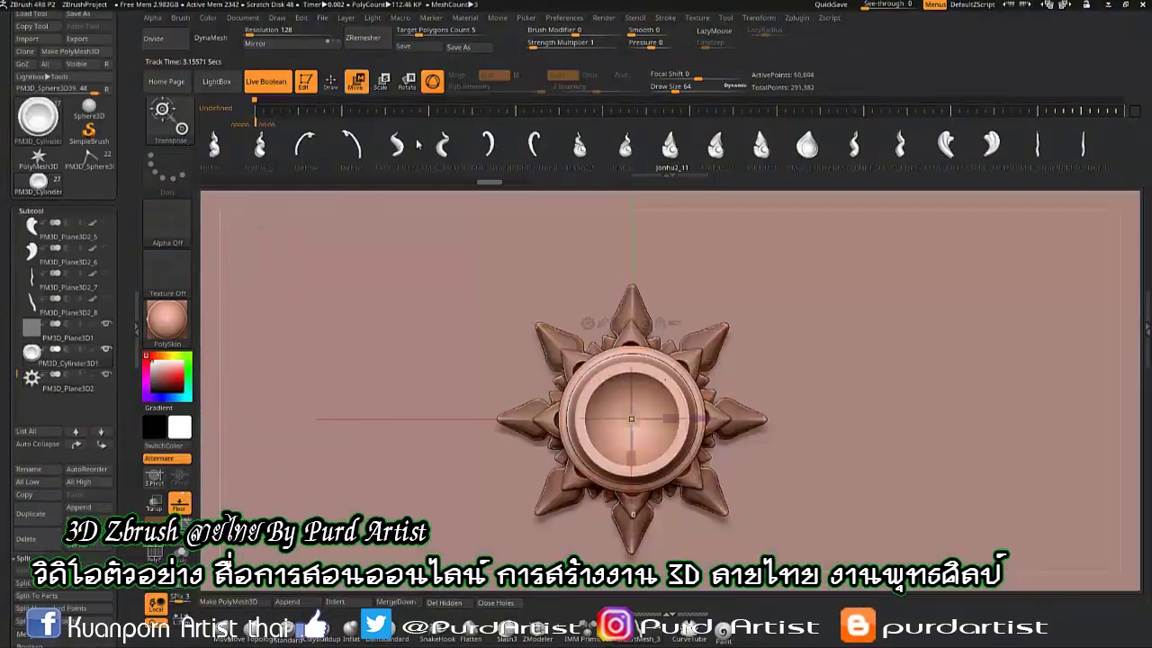
left_click_drag(632, 419, 631, 477)
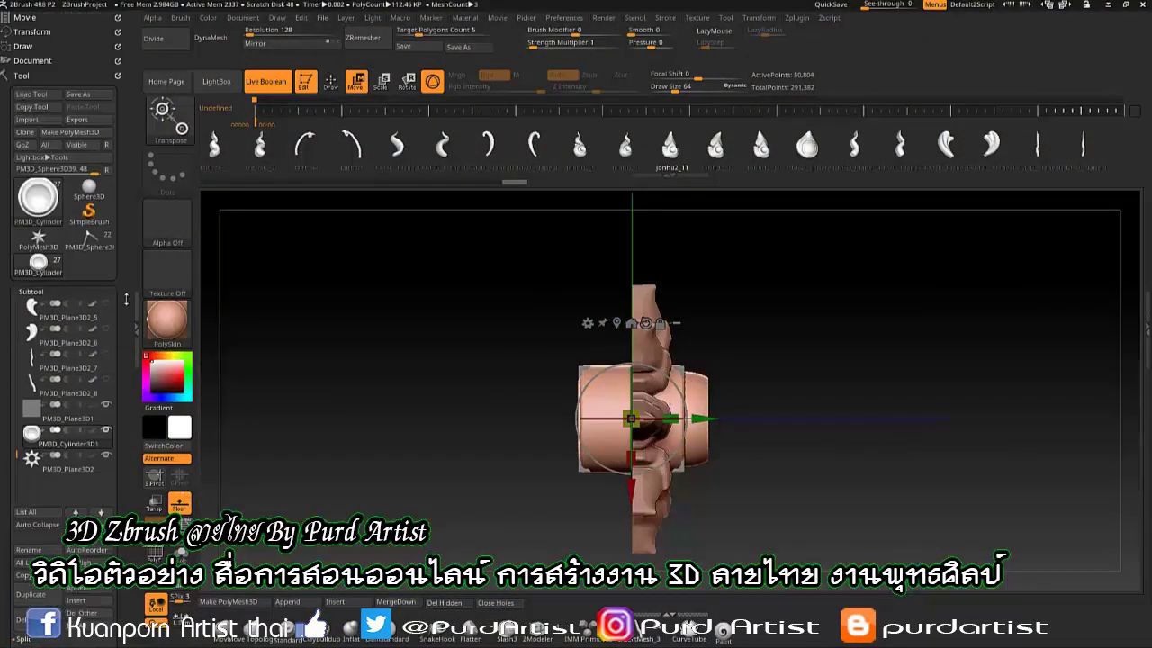
key("ctrl+z")
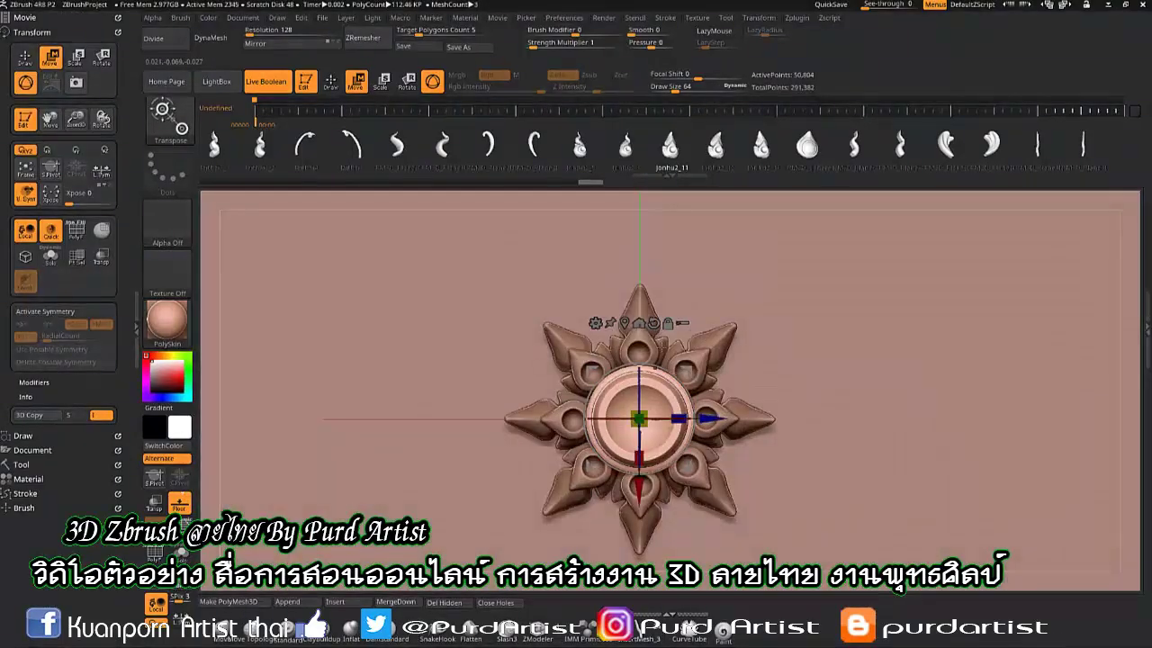
left_click(20, 465)
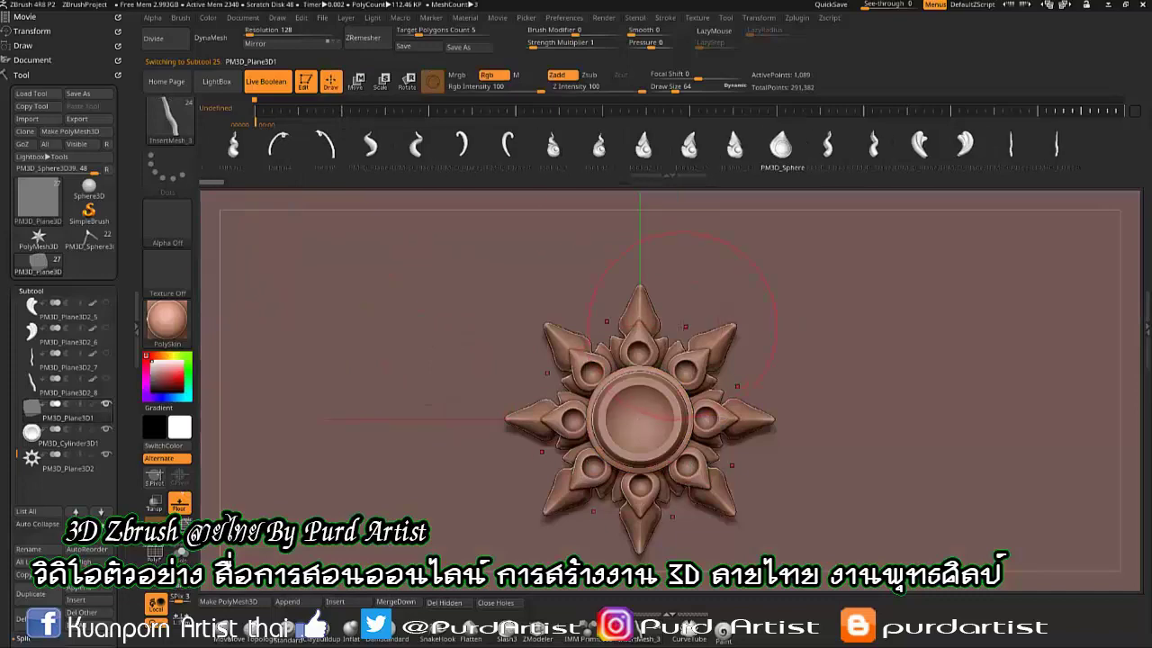
key("w")
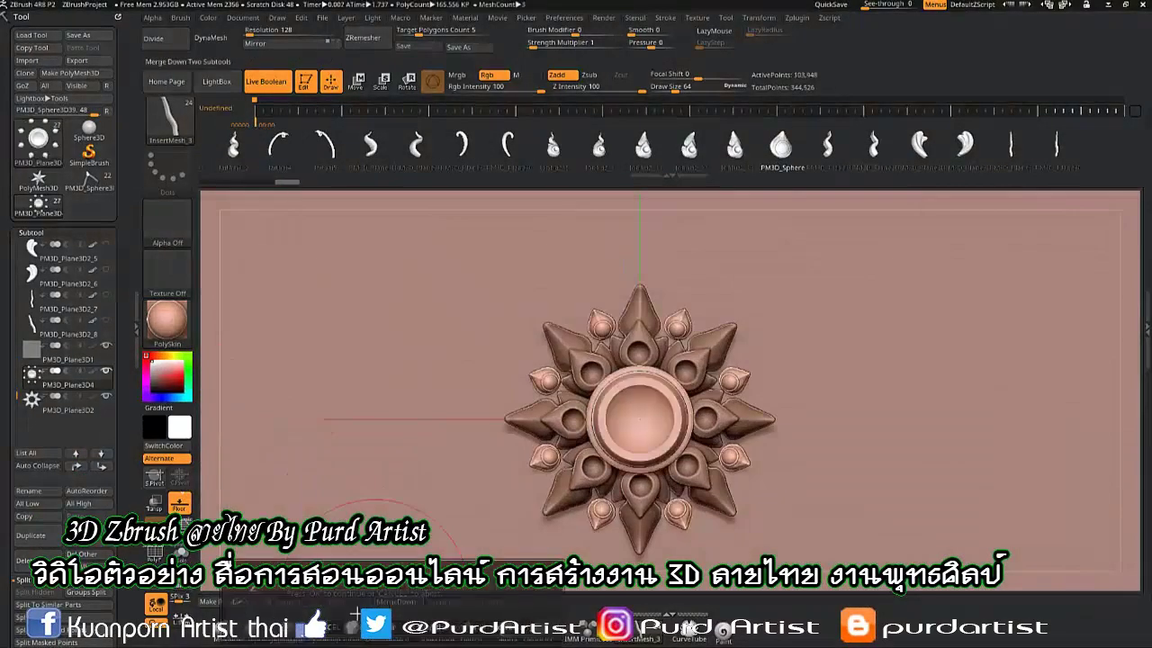
Run ZRemesher on the merged beaded star ornament at target polygon count 7.
left_click(22, 15)
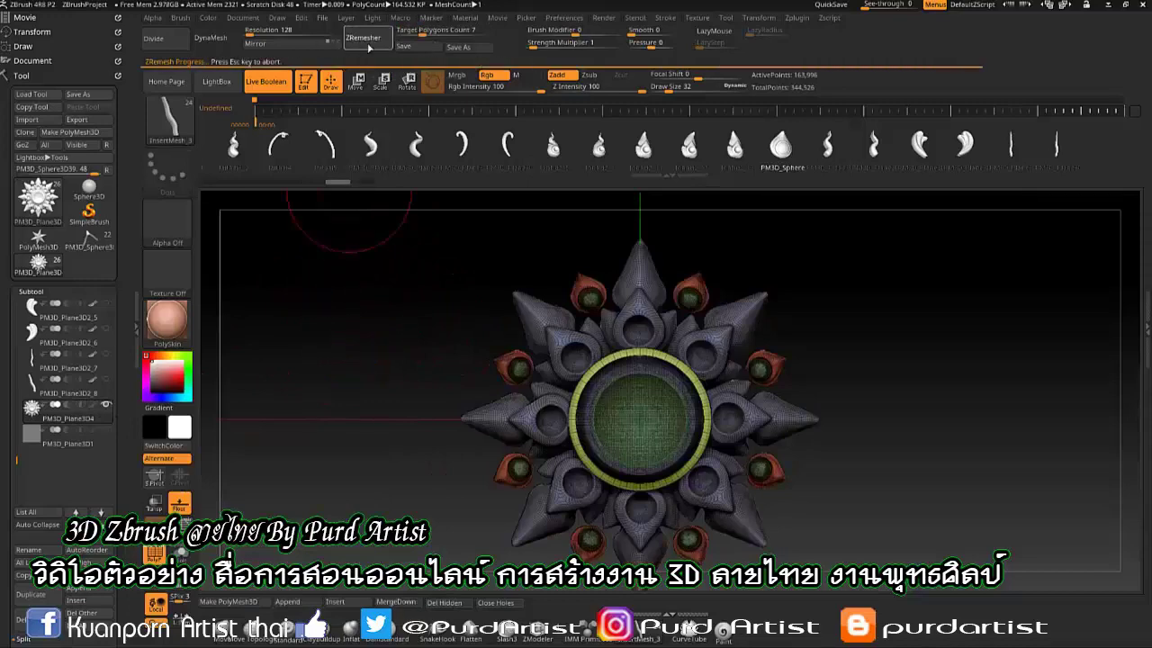
Switch to curve strokes and clip the back off the star ornament in side view.
key("shift+f")
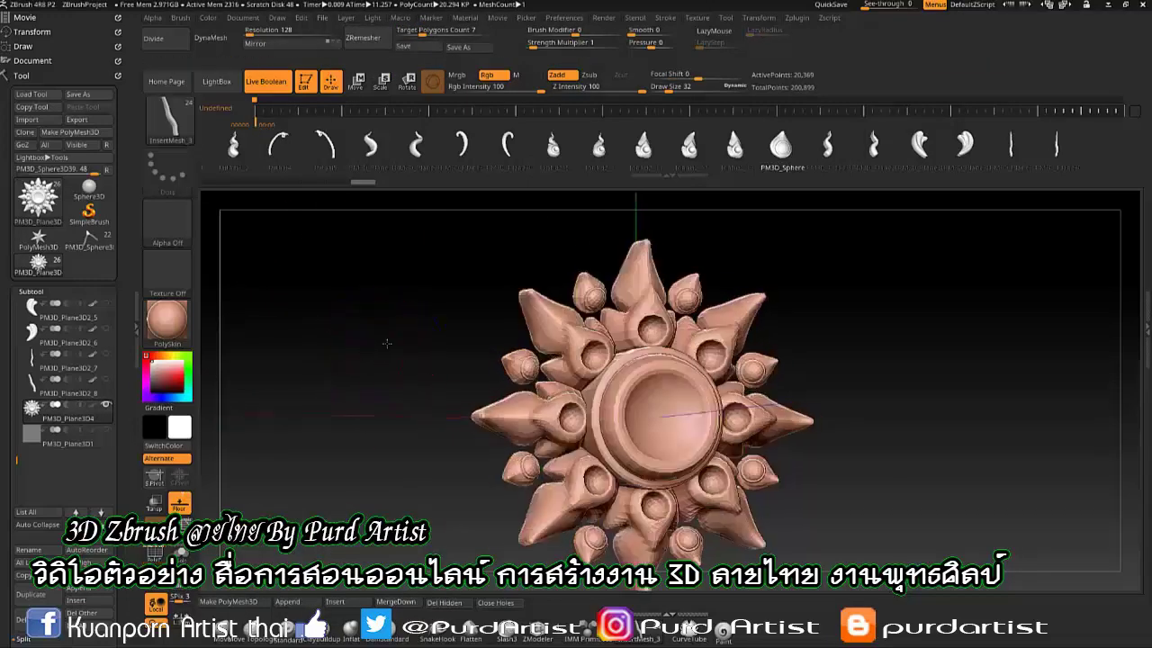
left_click_drag(389, 364, 430, 421, "shift")
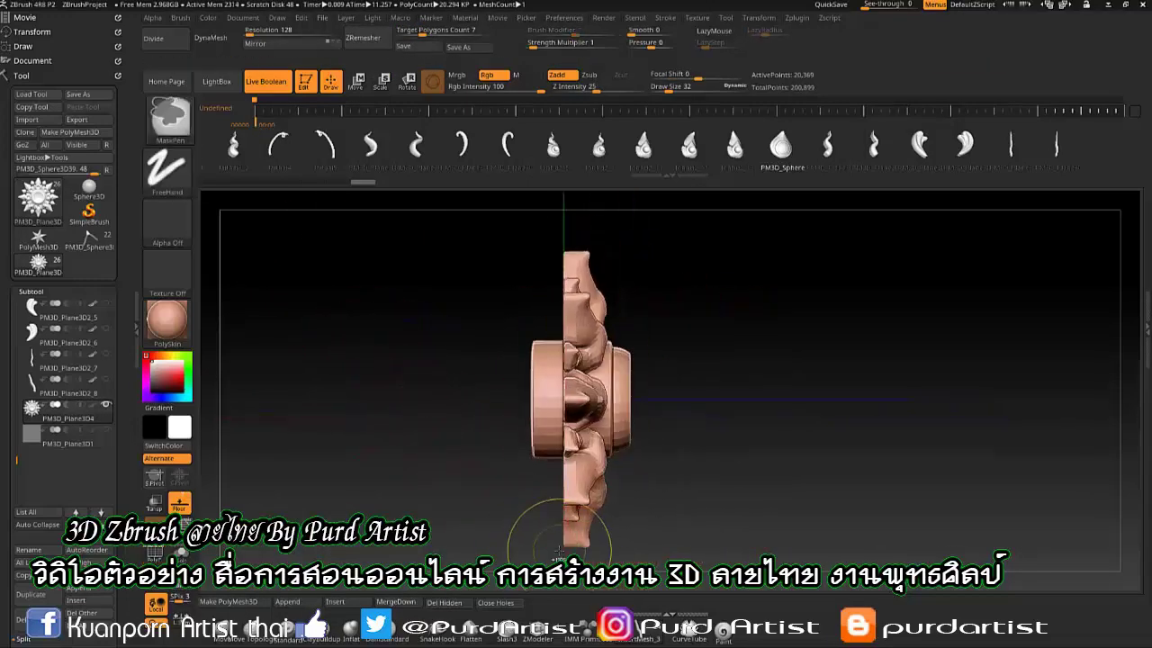
left_click(166, 167)
left_click(231, 200)
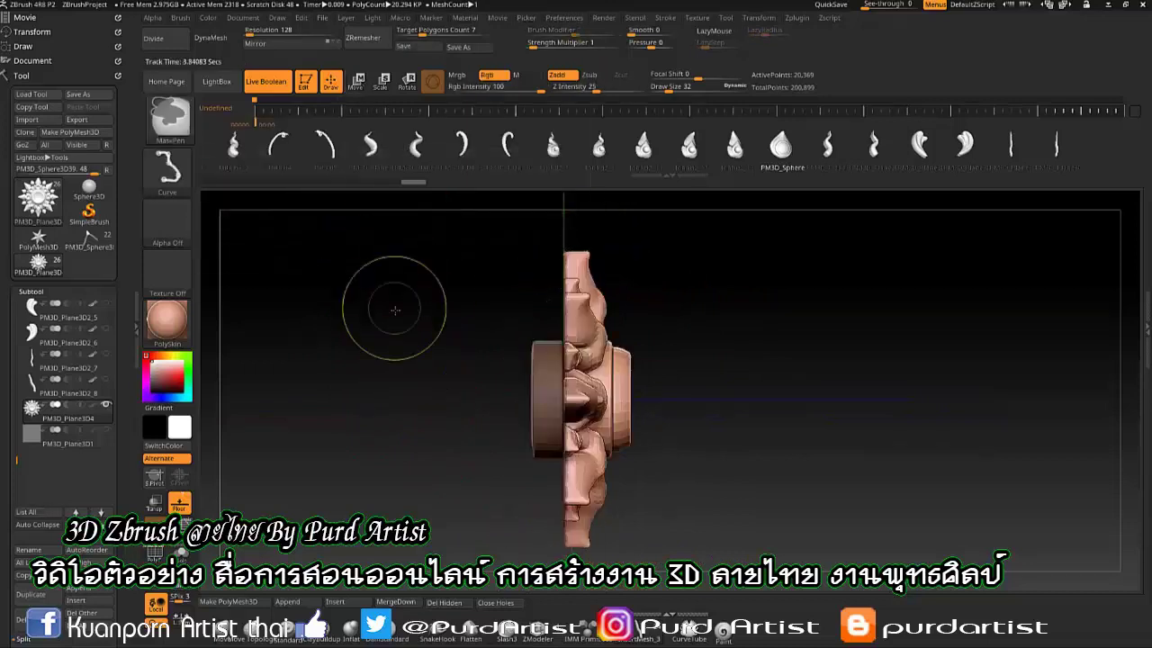
left_click_drag(391, 285, 300, 211)
key("w")
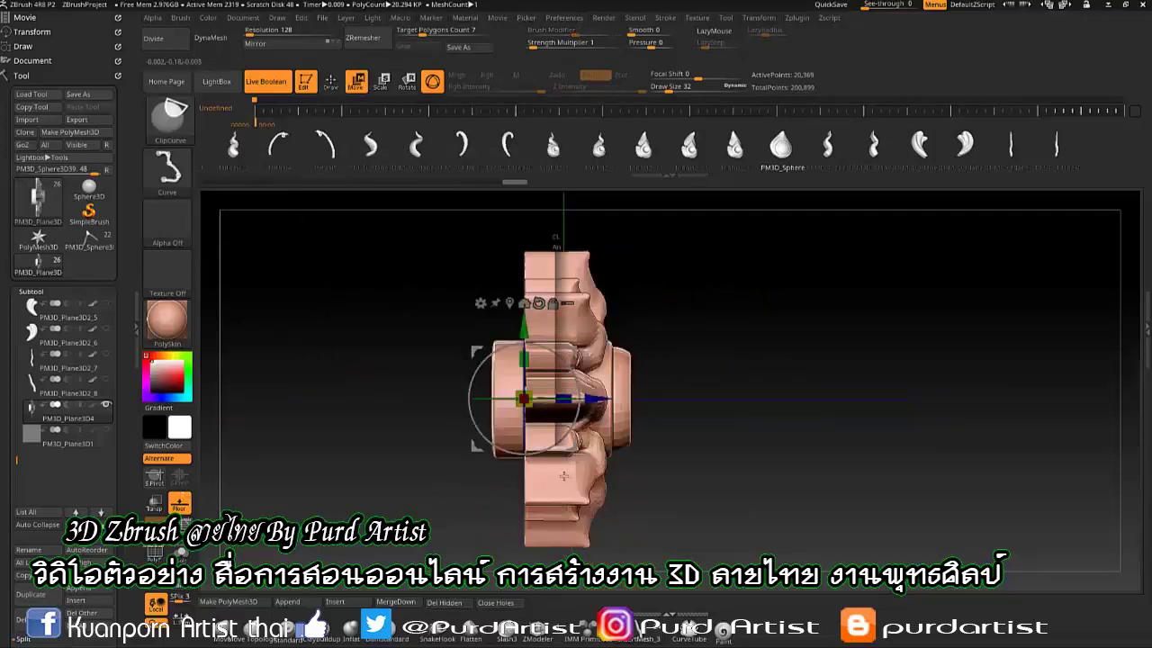
key("q")
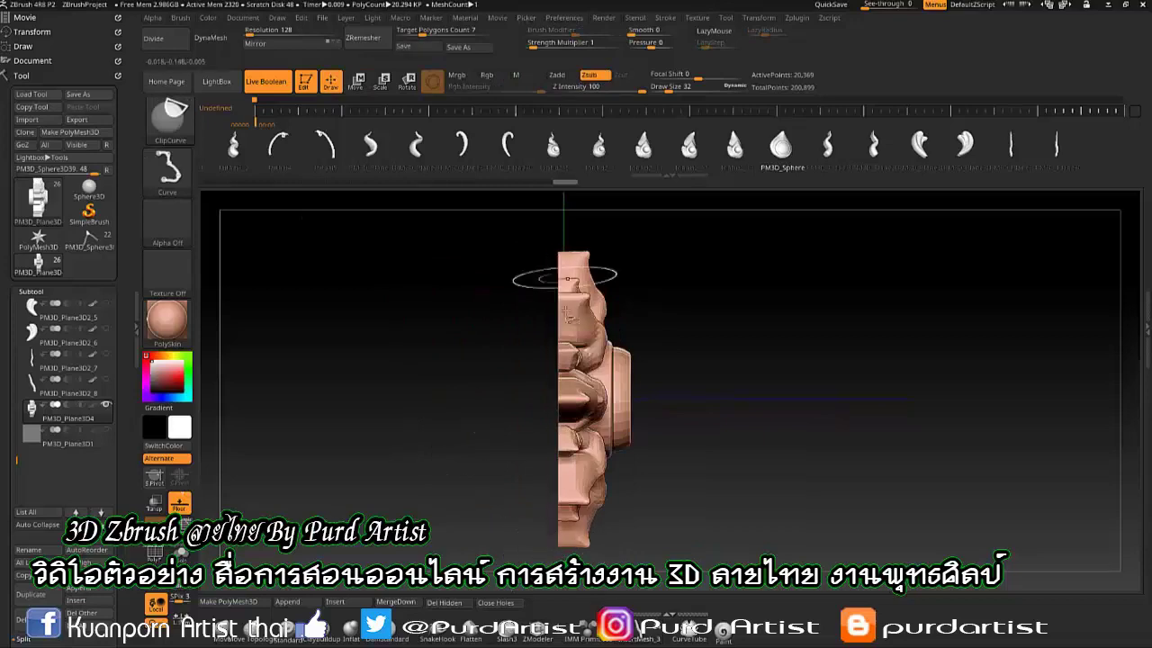
left_click_drag(400, 390, 400, 390)
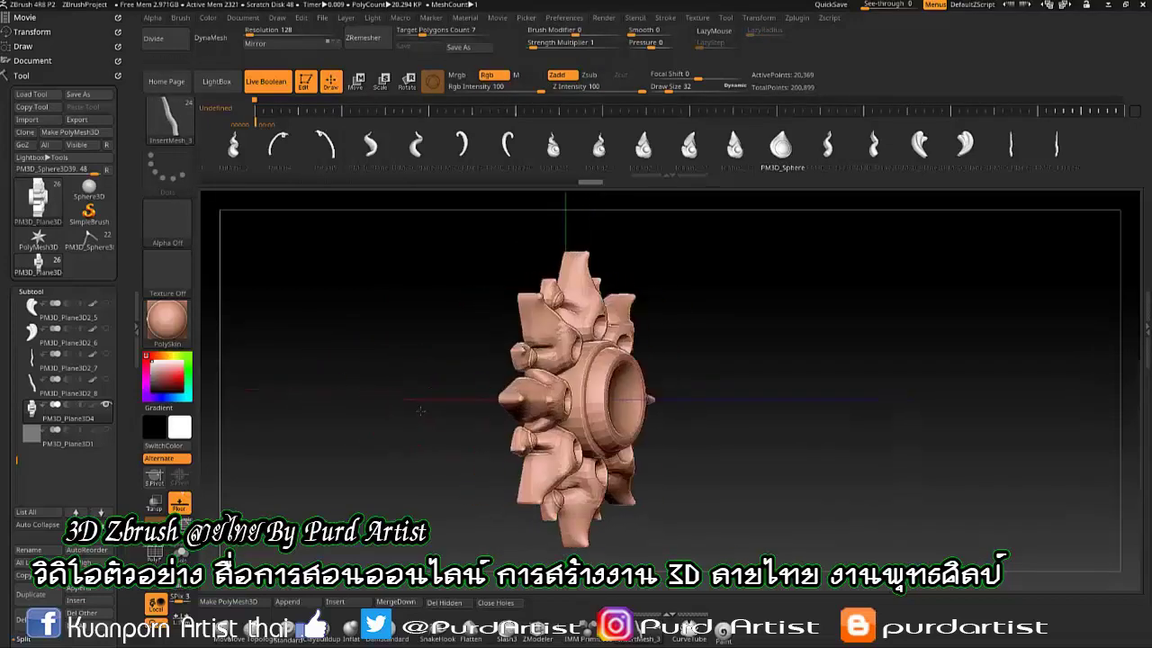
Move the star with the gizmo onto the panel, centred above the curling motifs.
key("w")
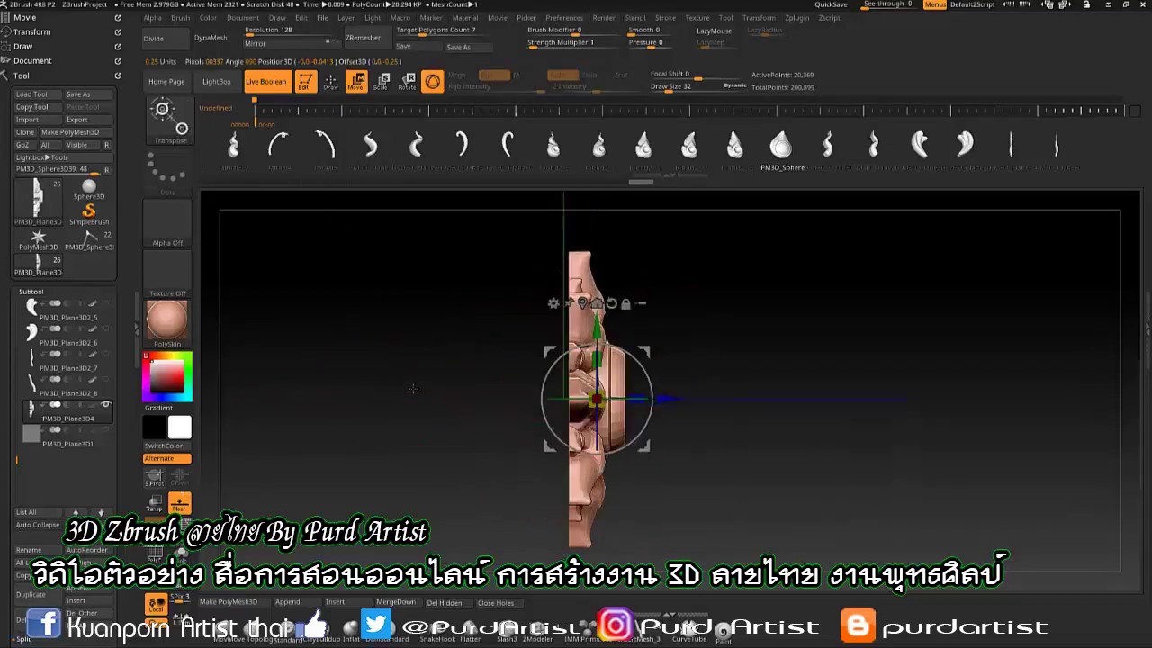
key("q")
key("w")
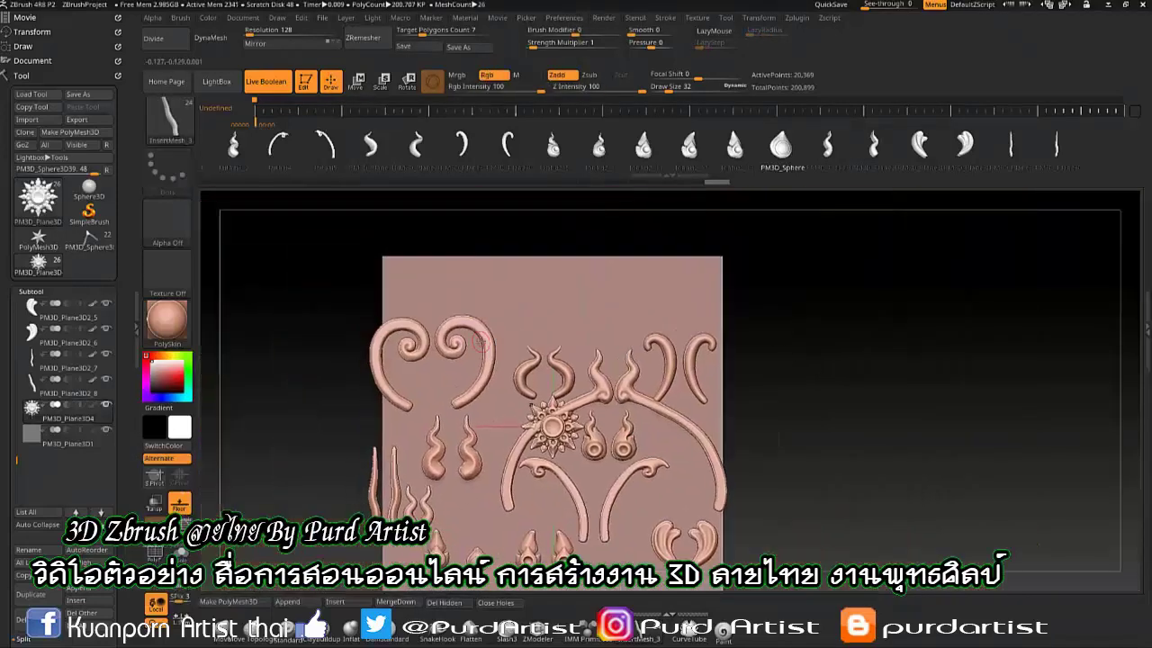
key("w")
left_click_drag(317, 319, 319, 396, "shift")
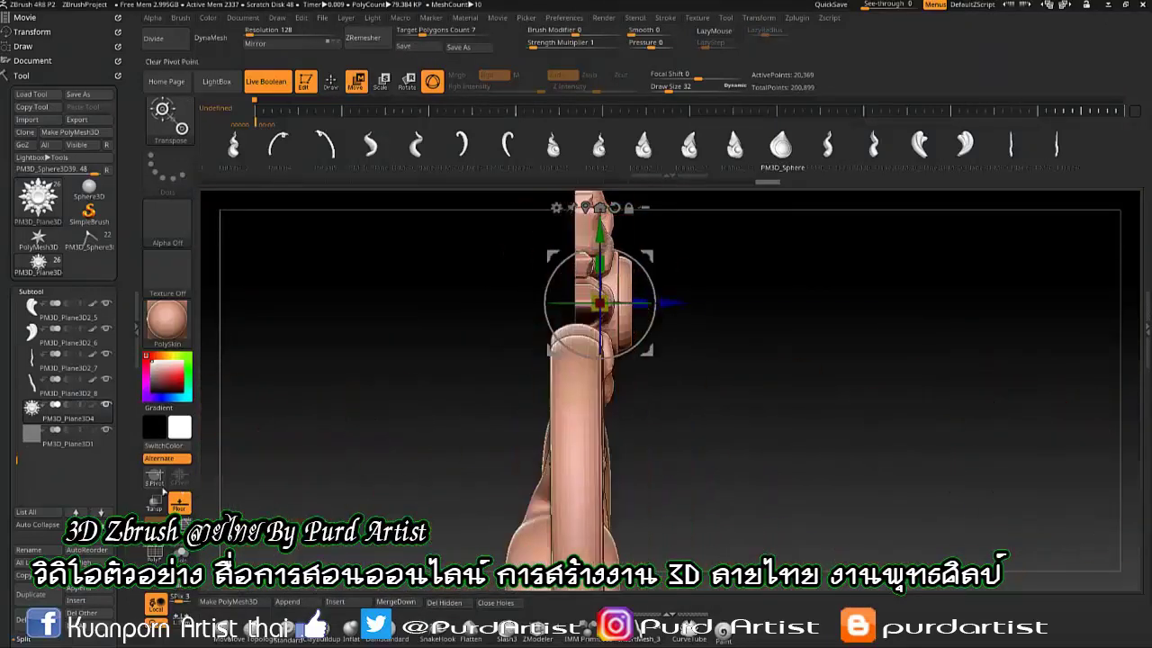
left_click(599, 388, "alt")
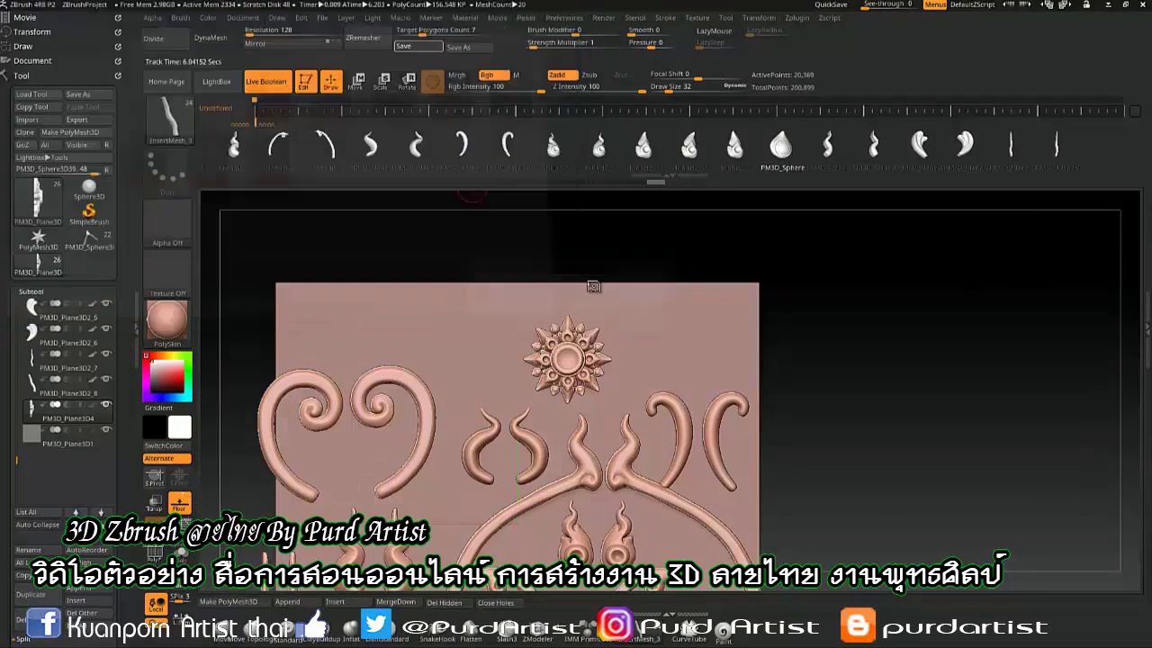
Make the ornament parts an InsertMultiMesh brush and draw the star onto the Extract2 crown band.
left_click(171, 121)
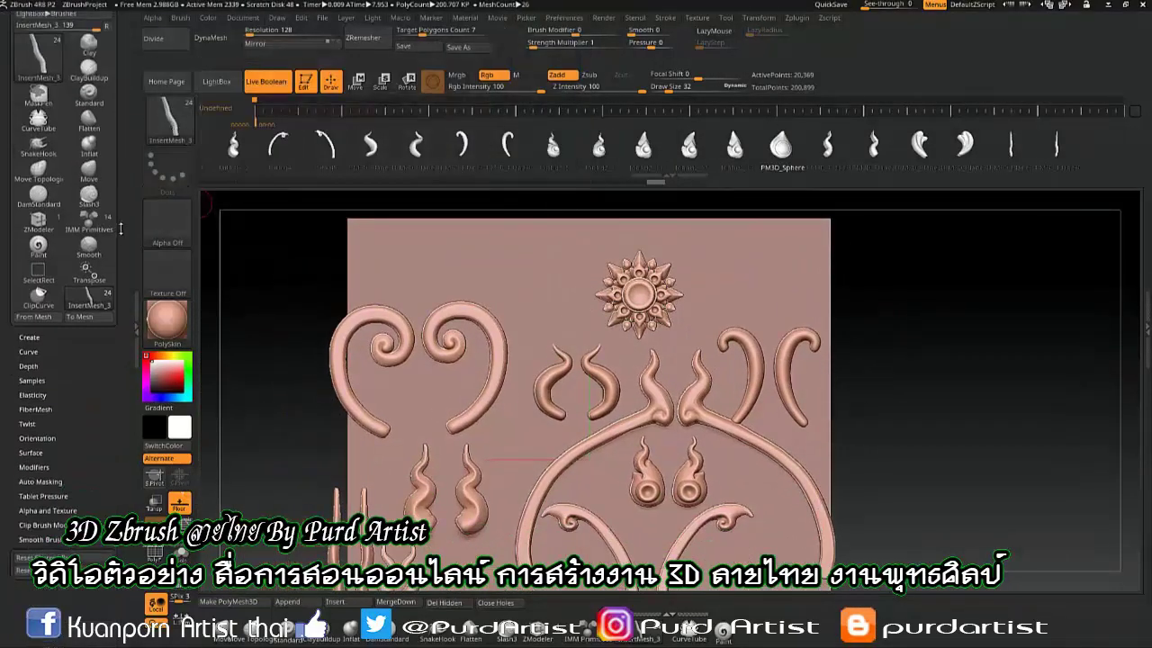
left_click(25, 384)
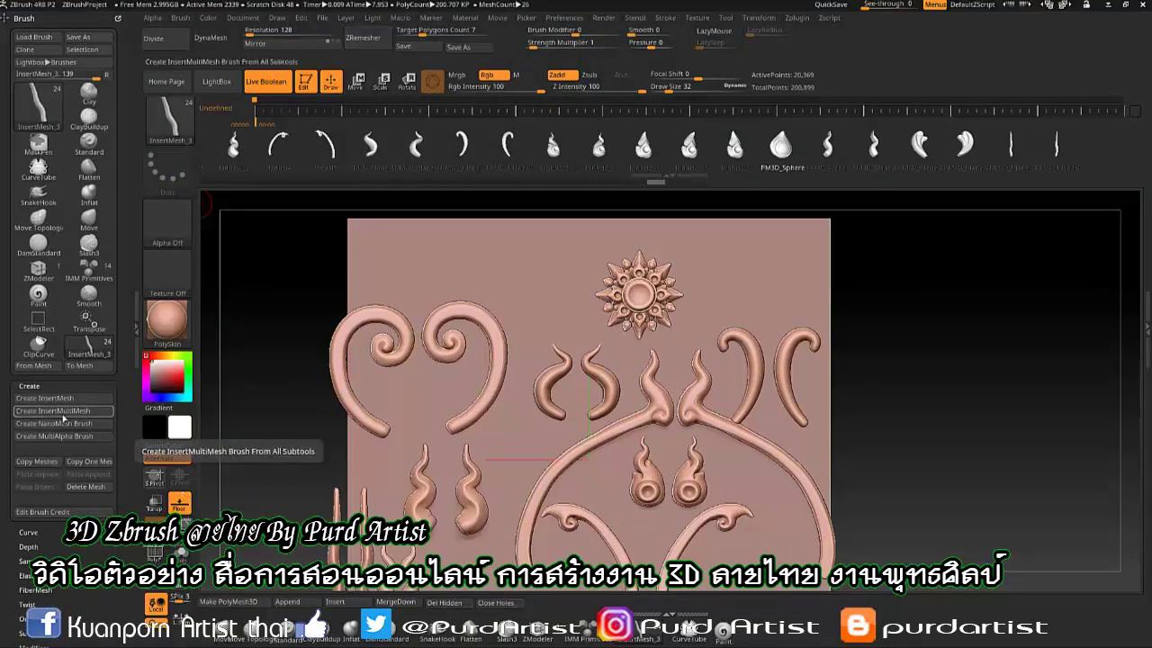
left_click(63, 413)
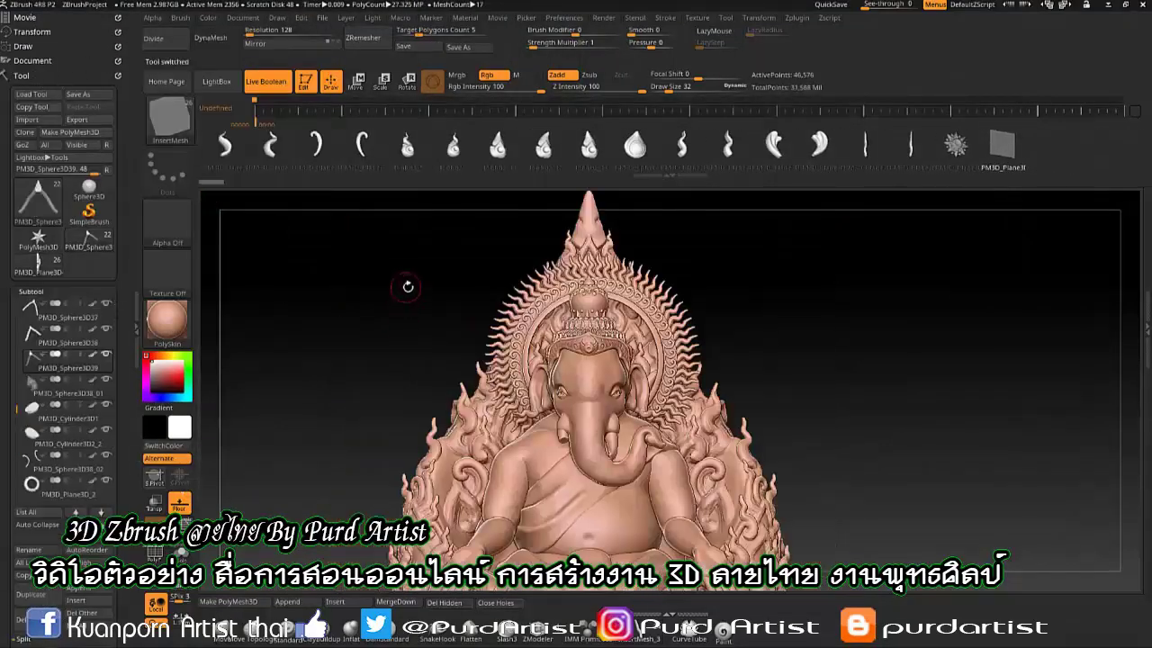
left_click(36, 383)
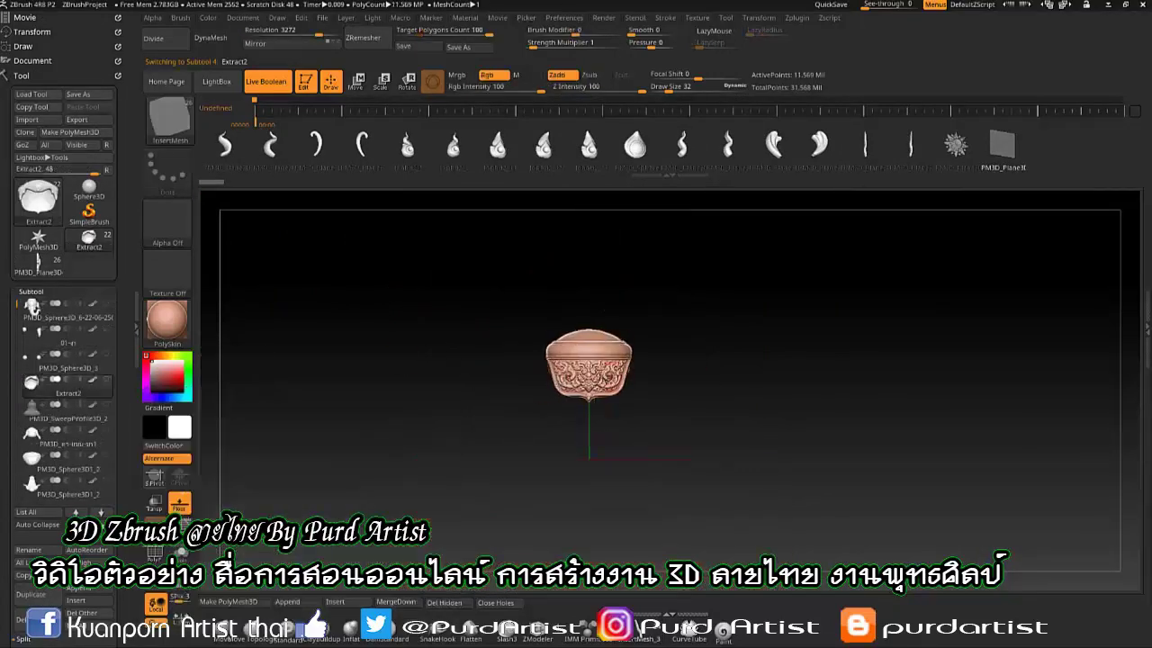
key("f")
left_click_drag(130, 399, 131, 205)
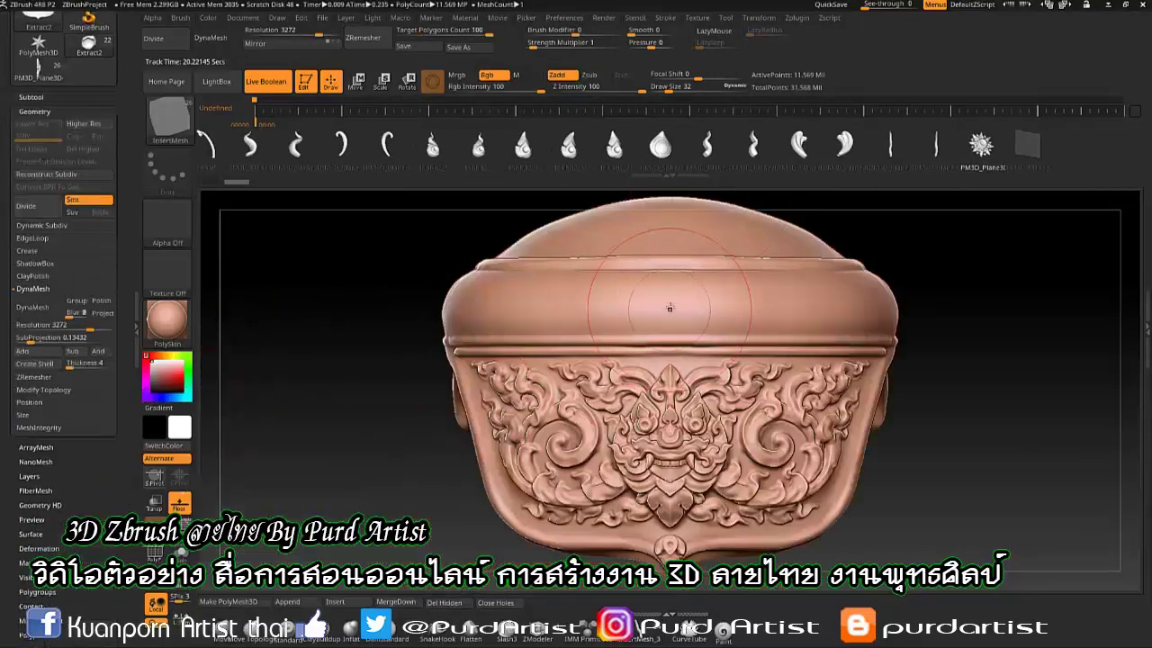
left_click(687, 332, "alt")
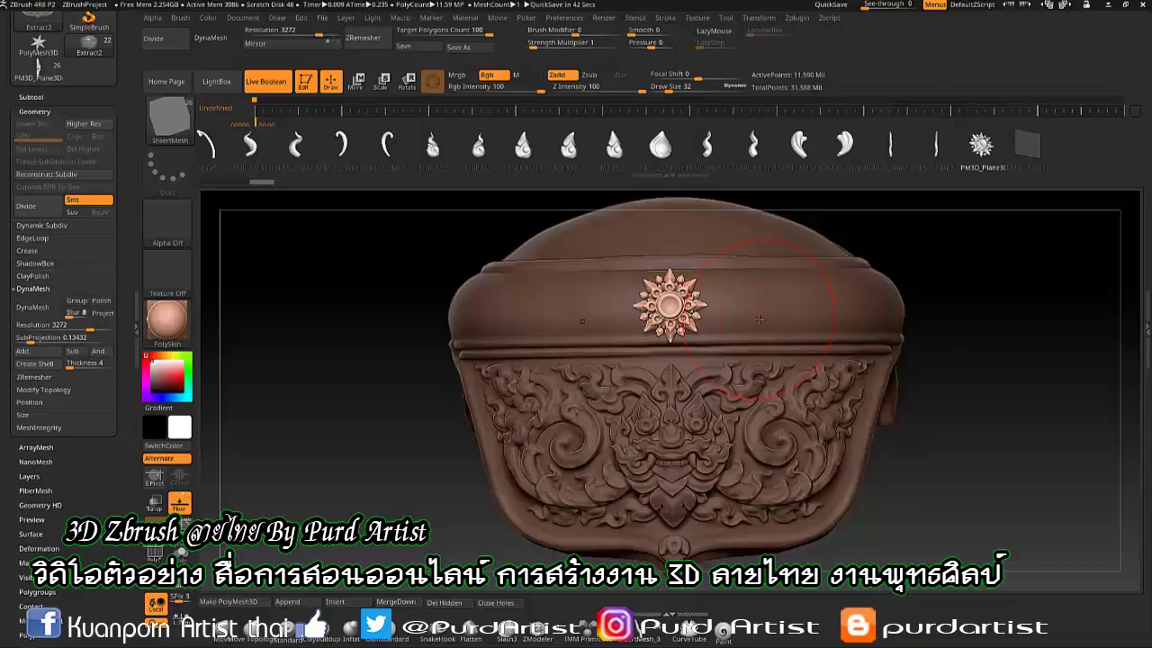
Adjust the brush depth and modifier settings and check the embossed star from a three-quarter view.
scroll(109, 144, "down", 5)
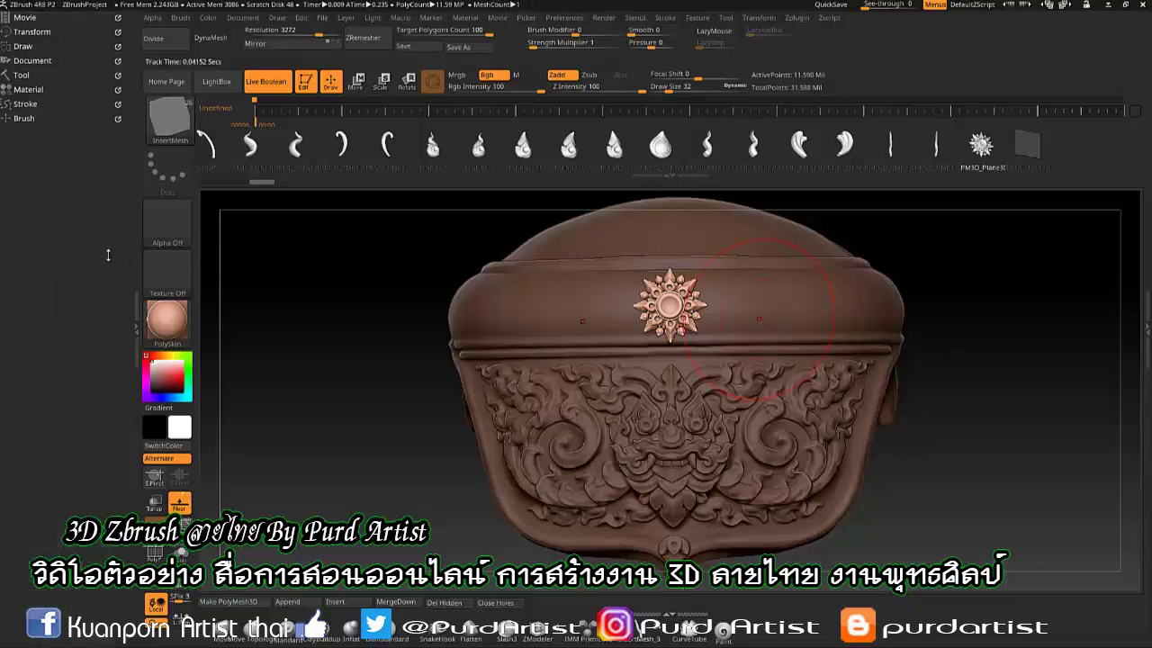
left_click(29, 243)
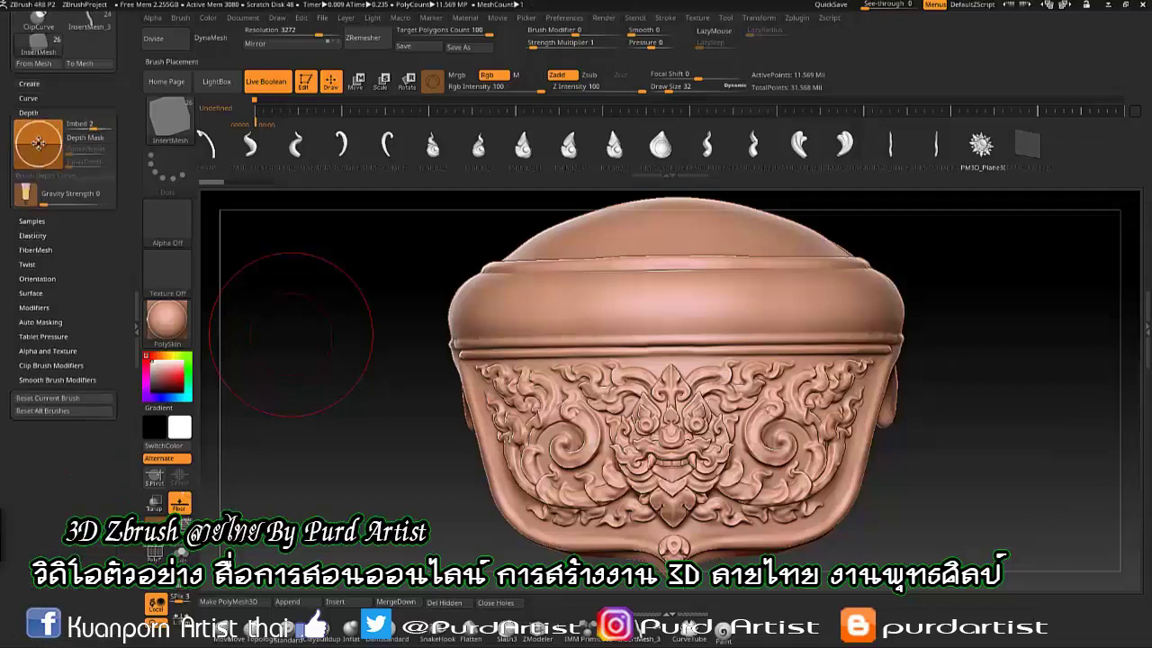
left_click(34, 307)
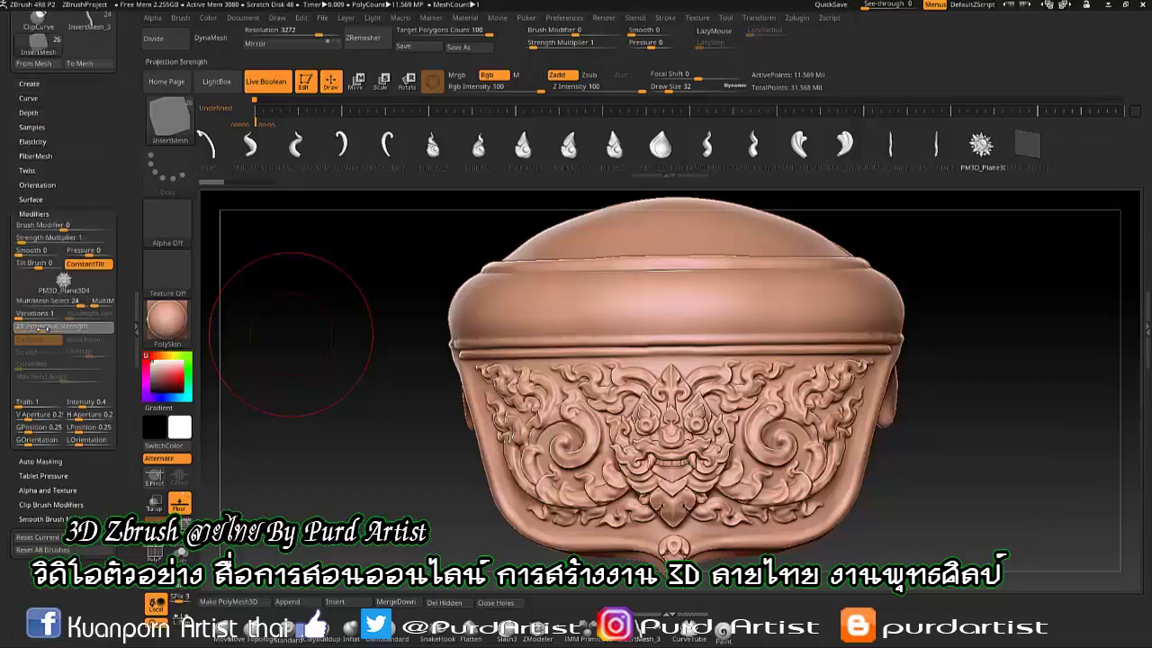
scroll(63, 270, "up", 2)
scroll(63, 270, "up", 2)
scroll(63, 270, "up", 1)
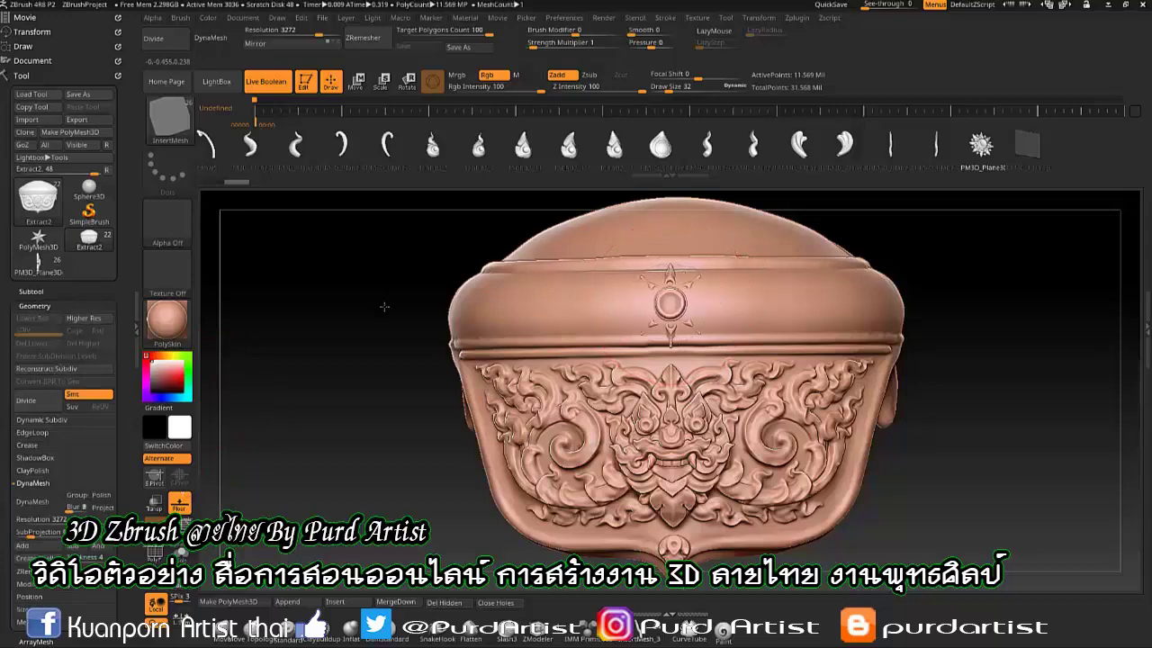
left_click_drag(345, 296, 423, 297)
left_click(31, 291)
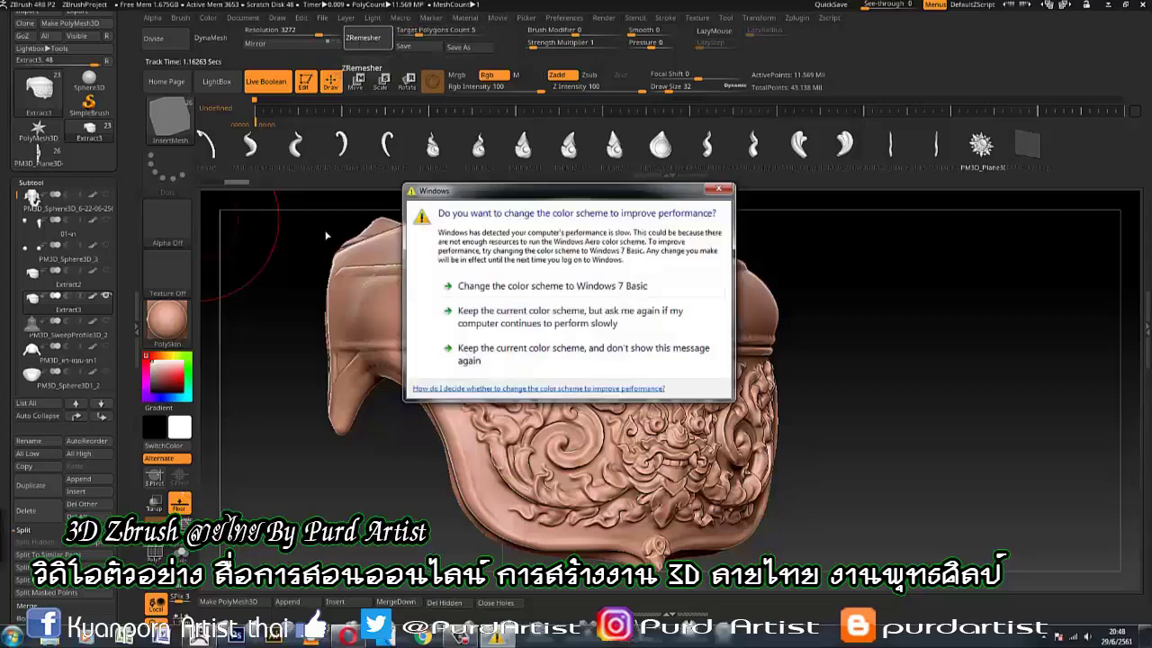
Dismiss the Windows colour-scheme prompt and remesh the Extract3 band copy to 11,062 points.
left_click(713, 193)
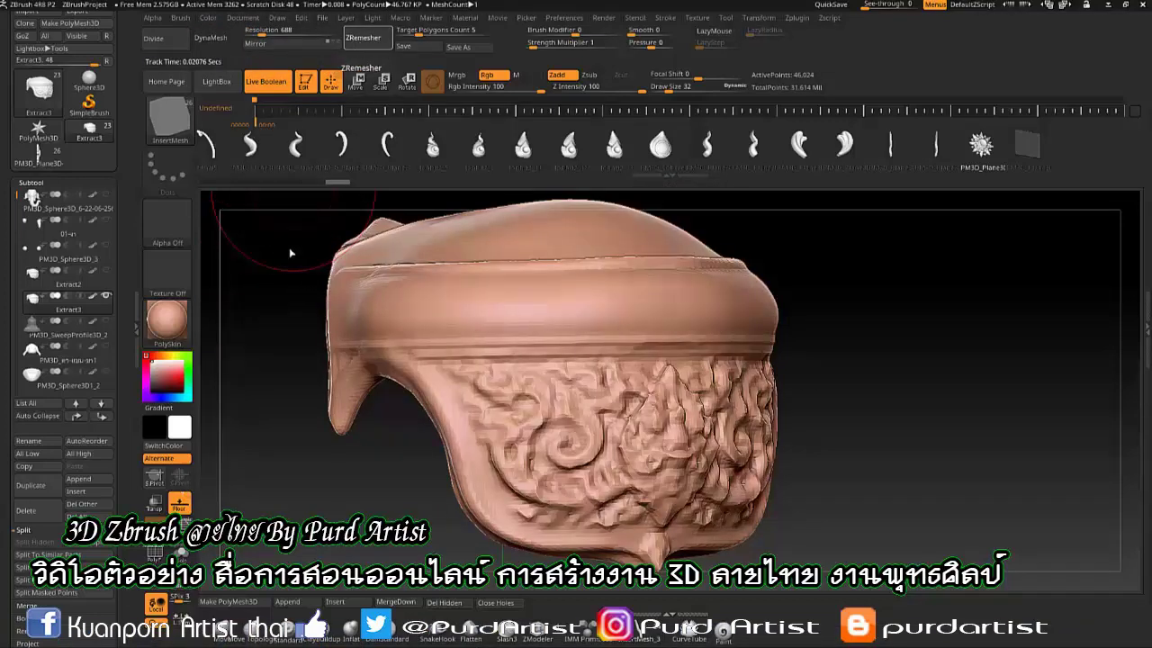
left_click_drag(291, 253, 283, 270, "ctrl")
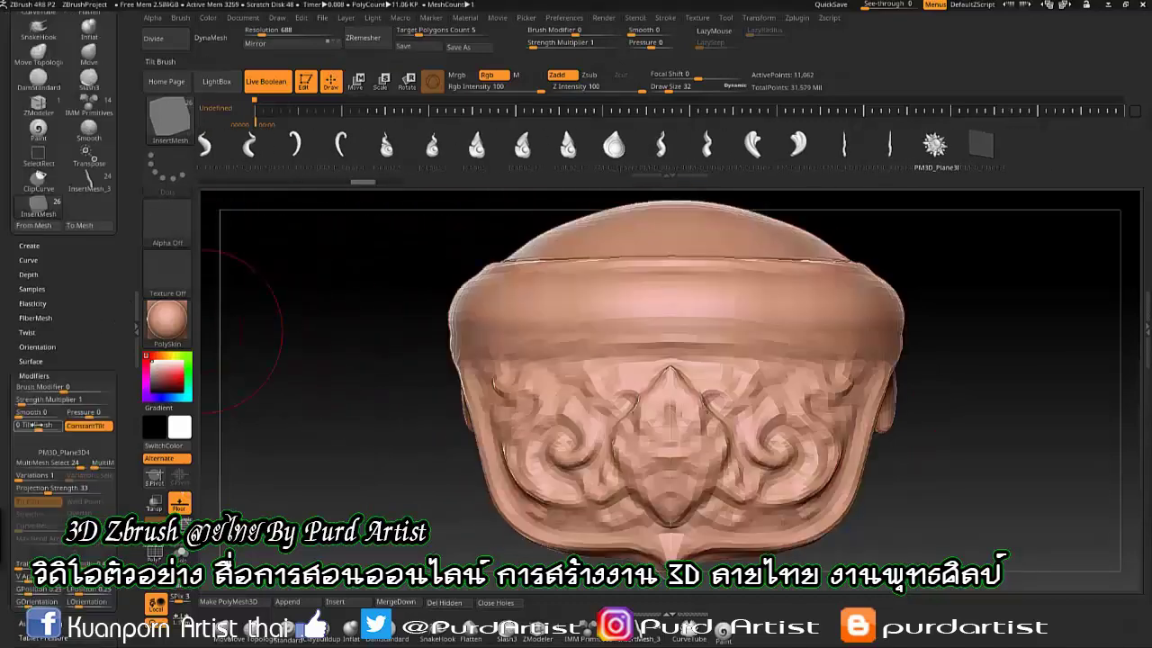
Insert the star ornament onto the crown band and reposition it with Transpose.
left_click(81, 275)
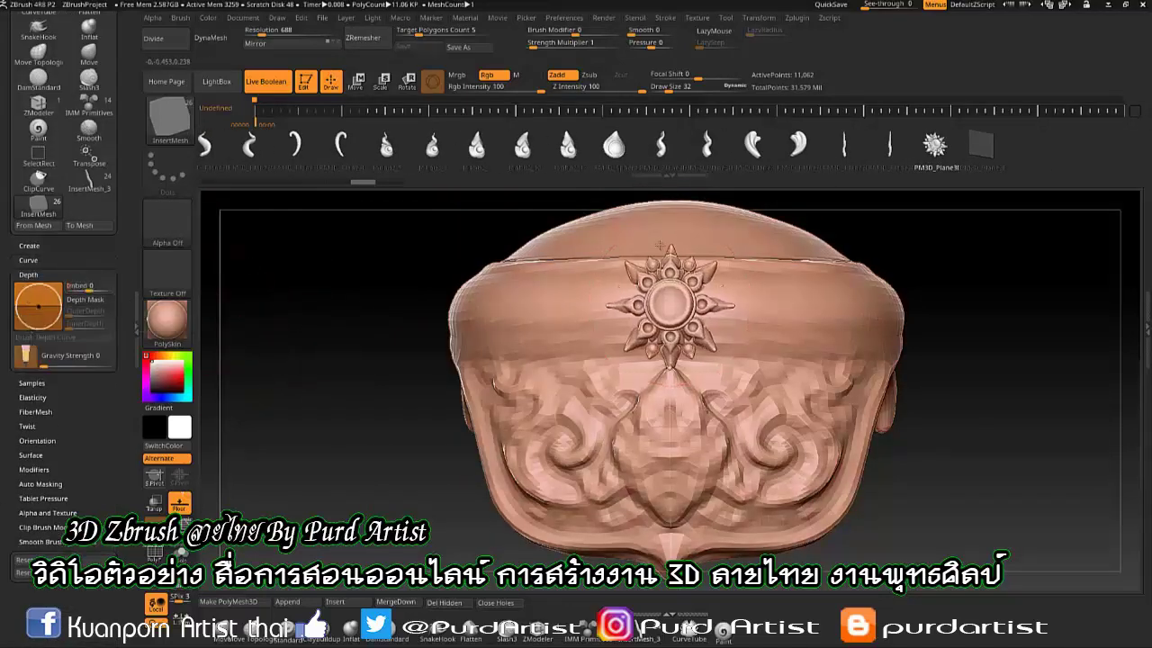
left_click_drag(664, 262, 669, 297)
key("w")
left_click_drag(945, 405, 753, 294)
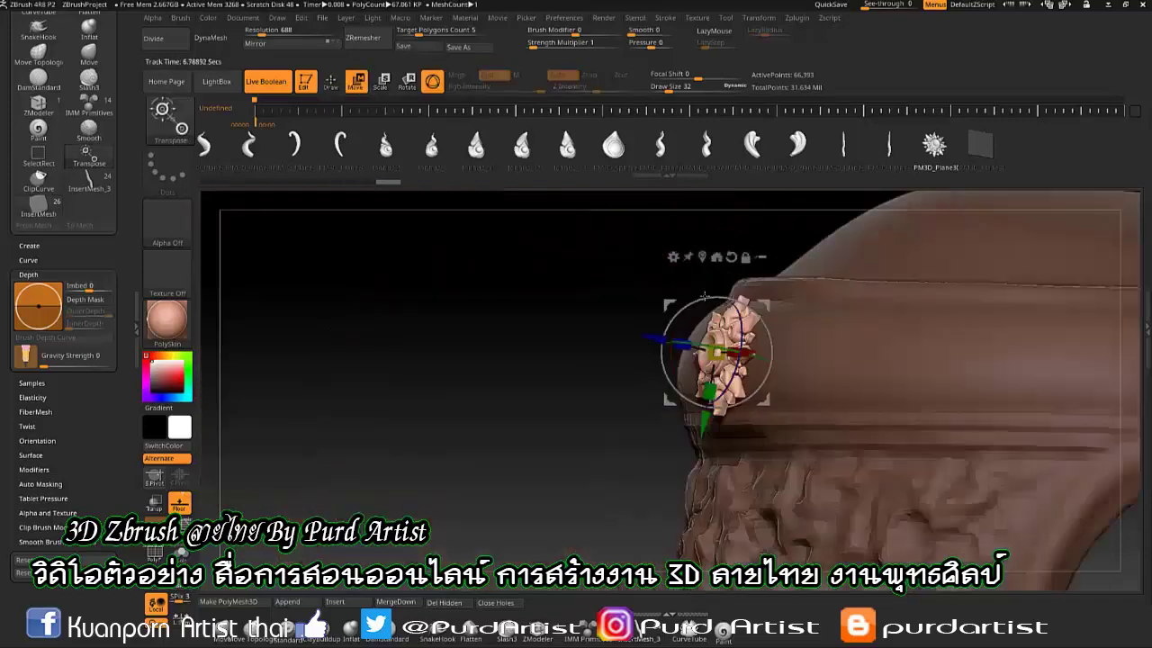
Check the inserted star's fit from a straight front view and from the side.
left_click_drag(705, 295, 502, 264, "shift")
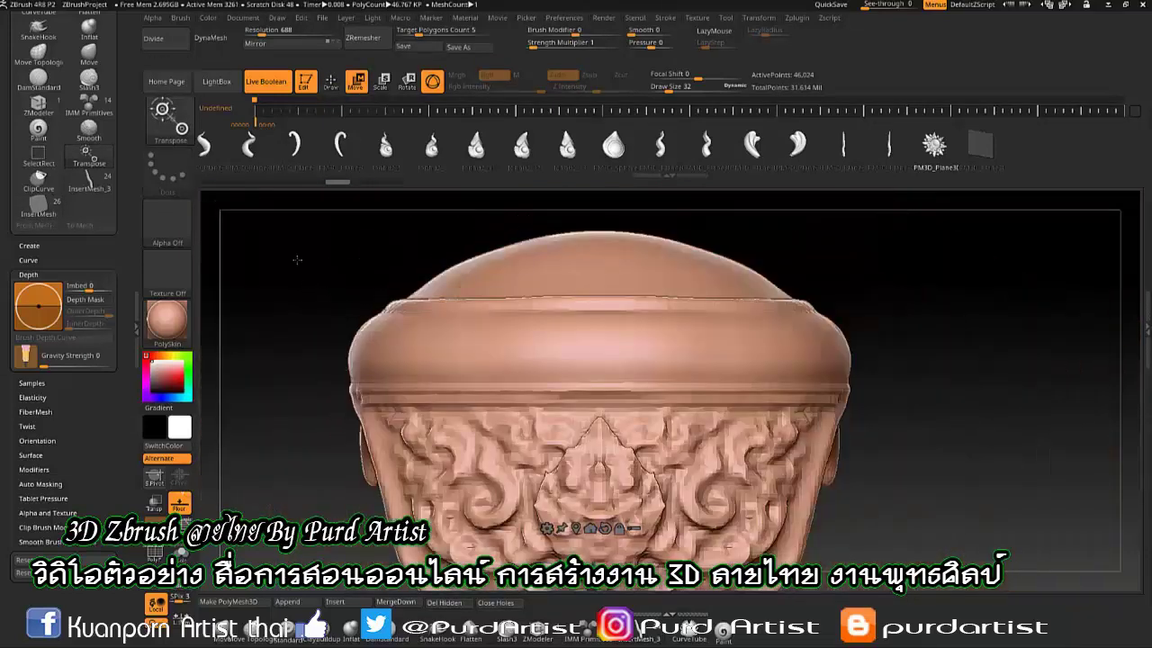
key("q")
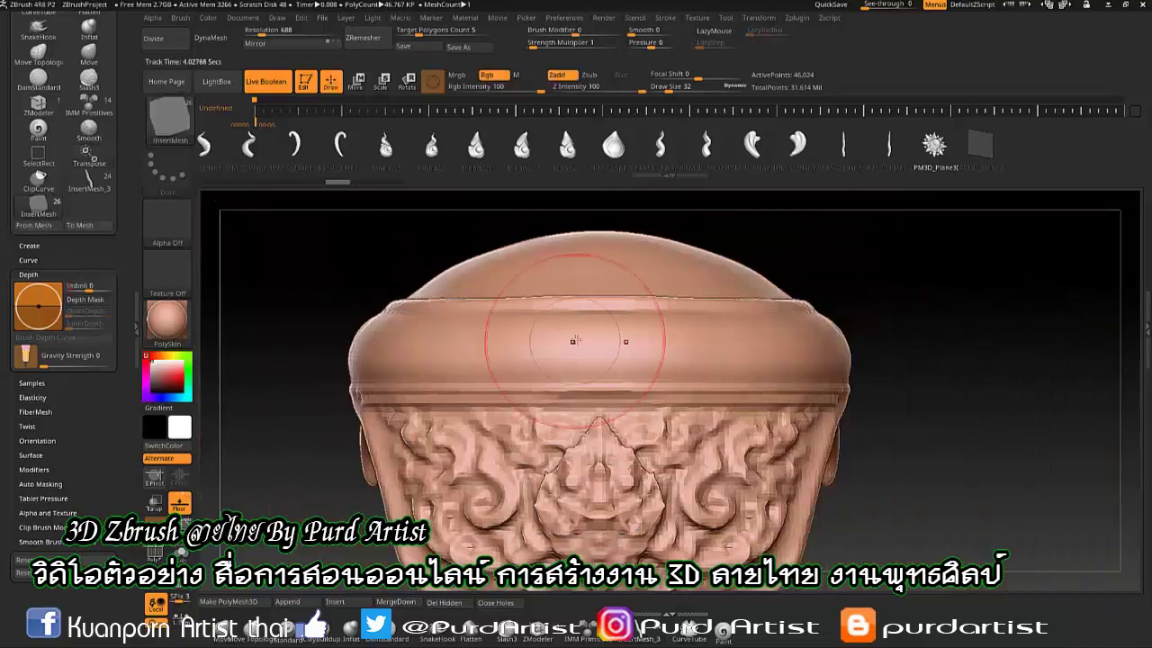
left_click(356, 83)
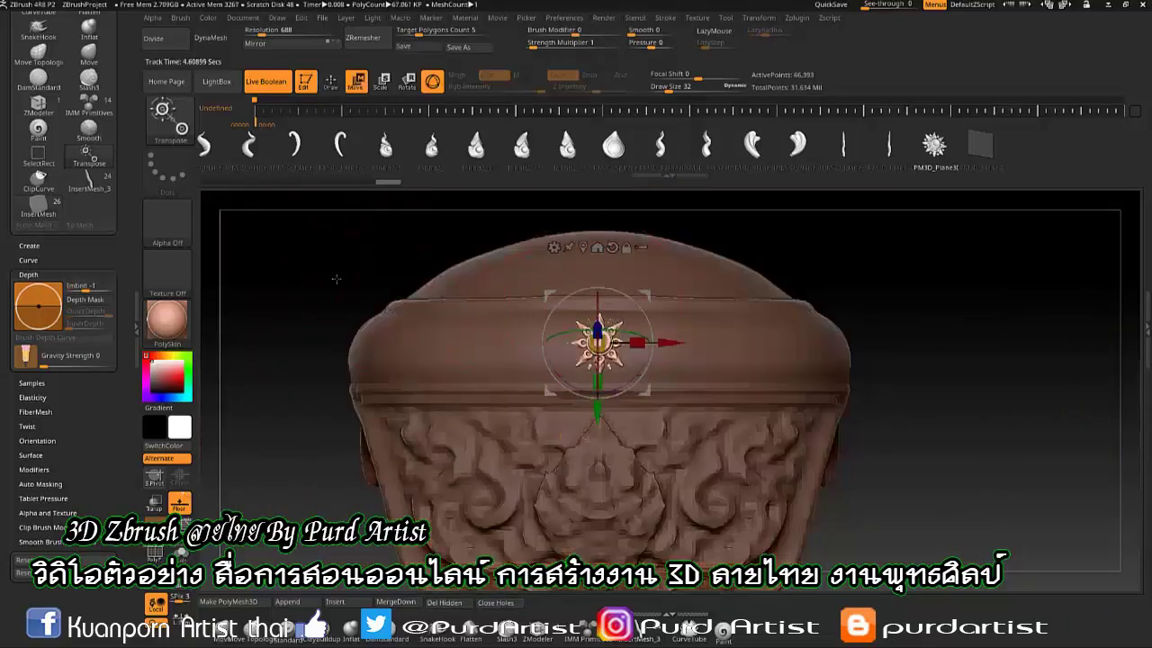
left_click_drag(336, 279, 1064, 331)
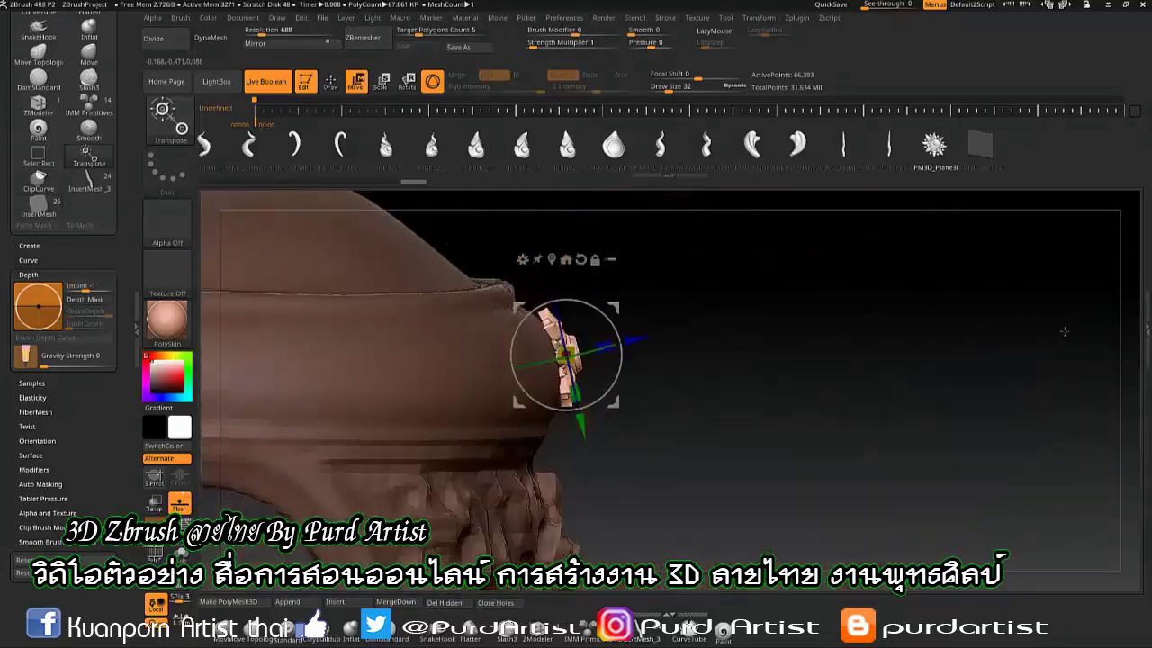
left_click(90, 191)
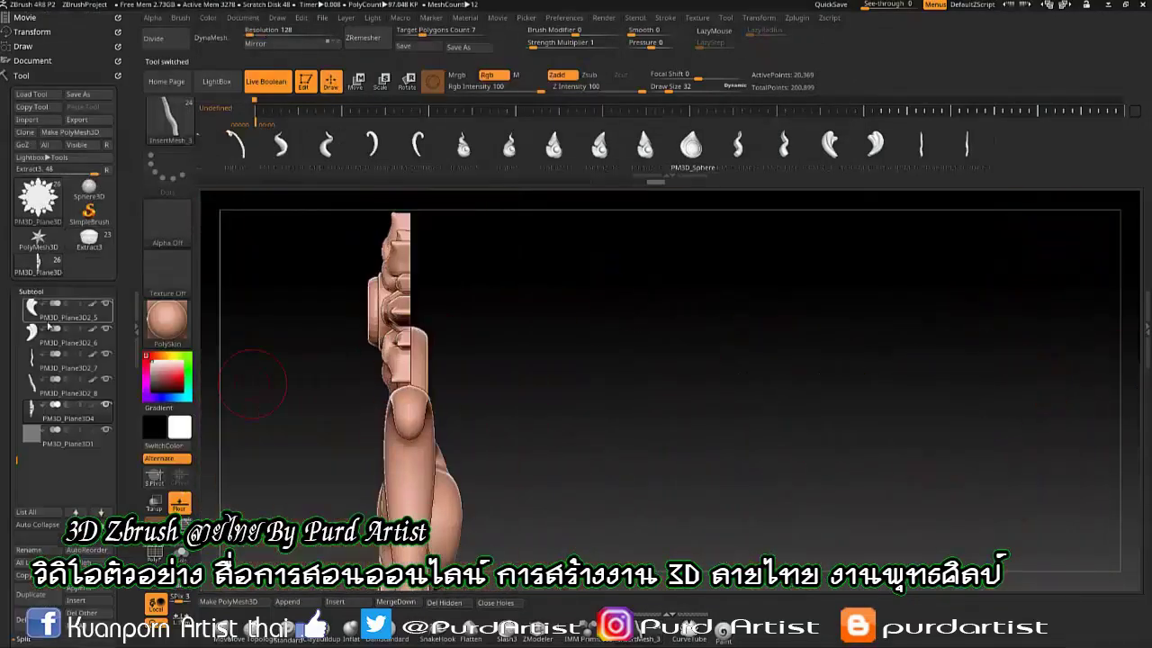
Save the ornament pieces as the 'laithai' tool, then create InsertMesh_1 from the star.
left_click_drag(253, 384, 350, 465)
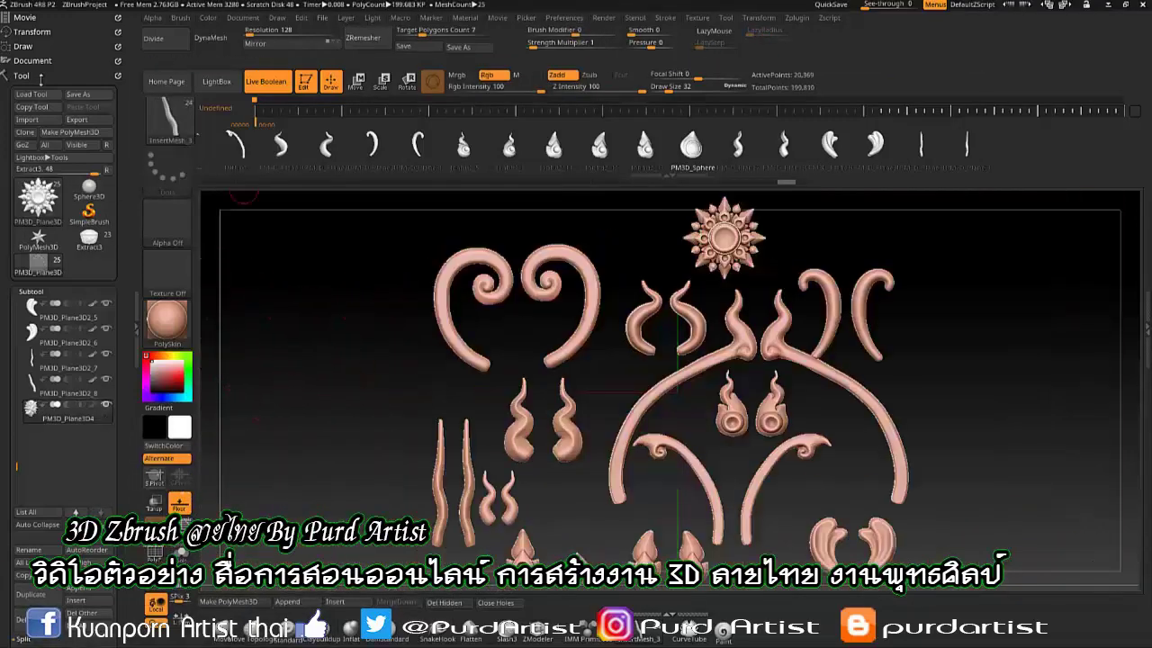
left_click(41, 77)
left_click(415, 49)
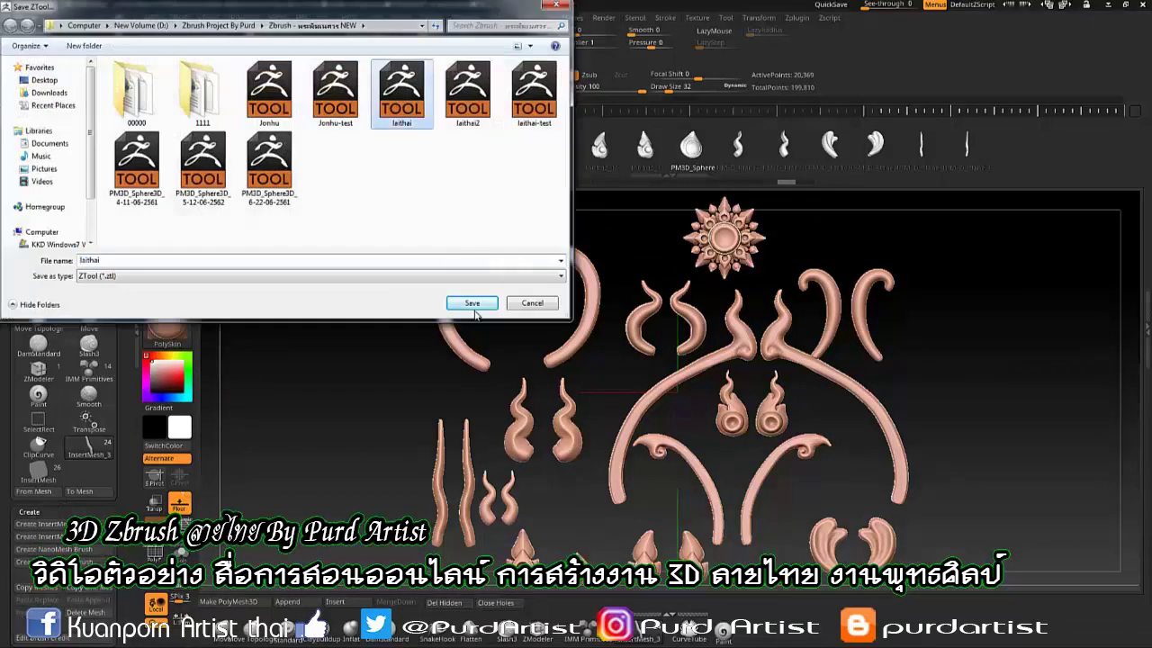
left_click(466, 299)
left_click(468, 77)
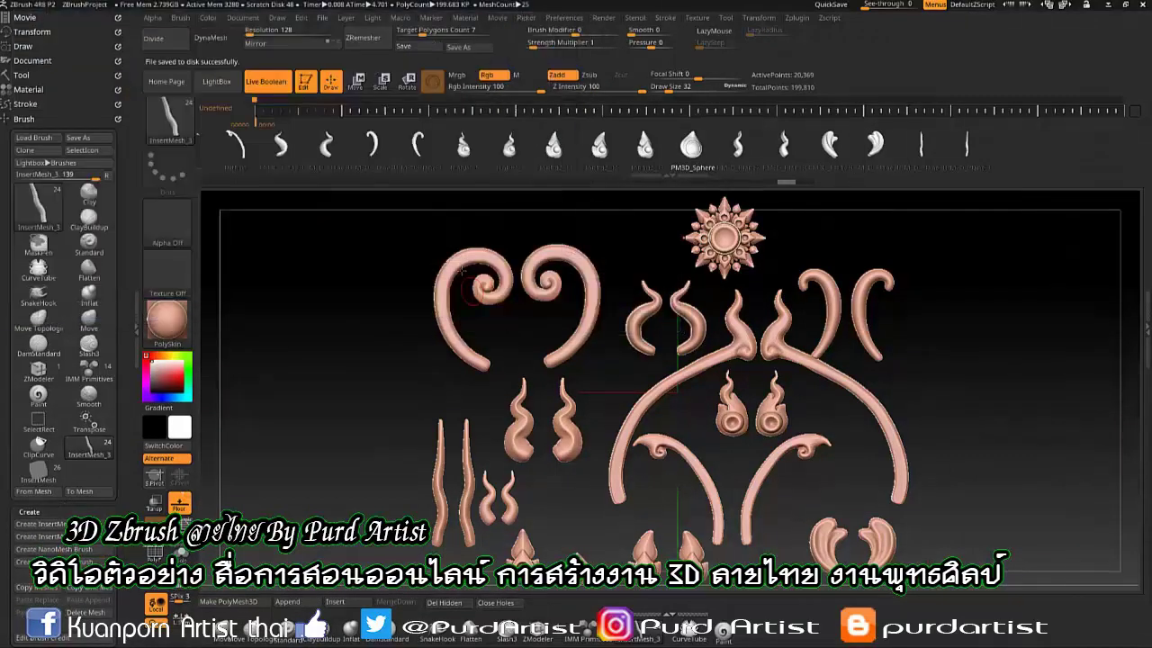
Return to the crown model and set the brush modifier for the star InsertMesh.
left_click(20, 76)
left_click(38, 196)
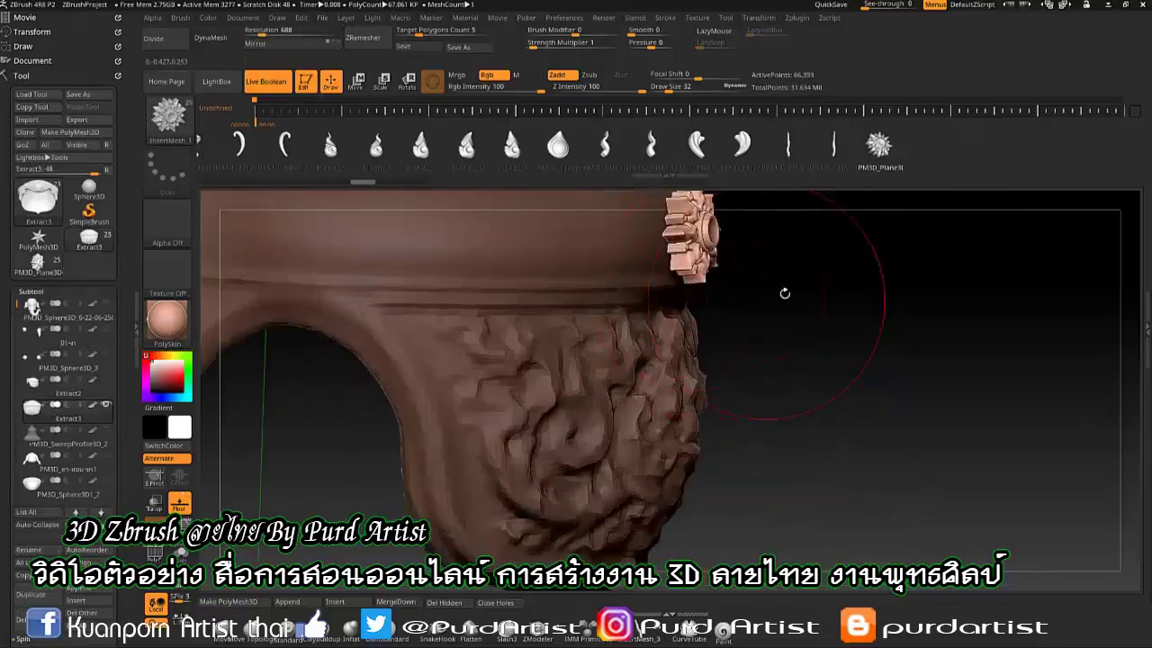
left_click_drag(415, 361, 603, 333)
scroll(63, 270, "down", 5)
scroll(70, 405, "up", 5)
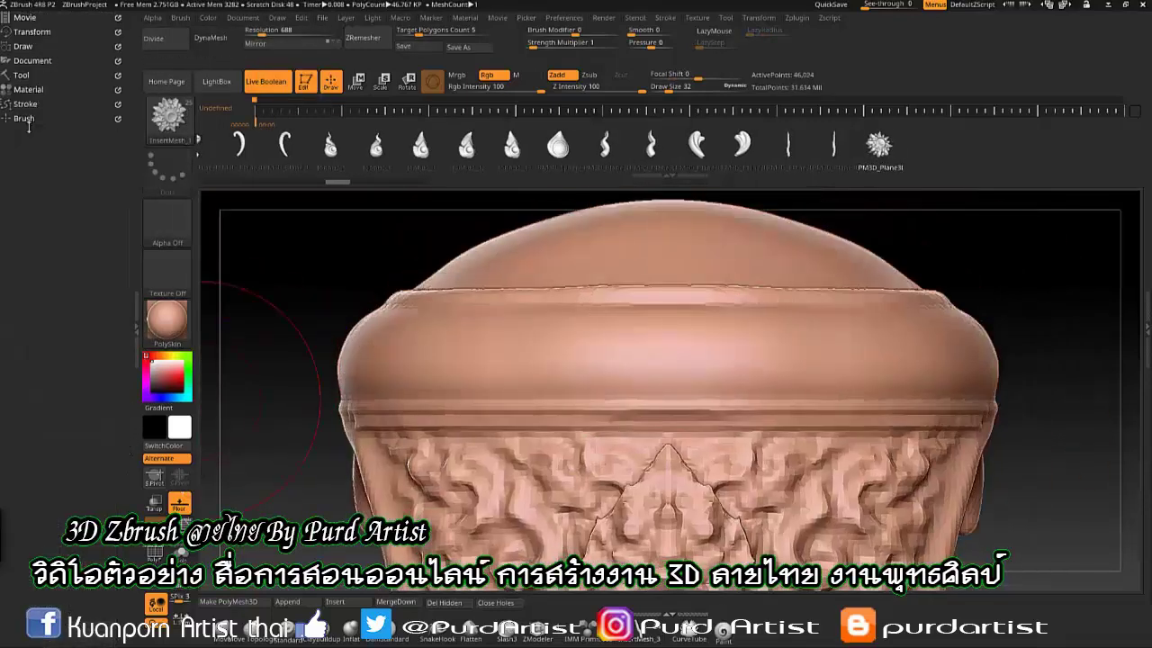
scroll(81, 297, "up", 5)
left_click(36, 435)
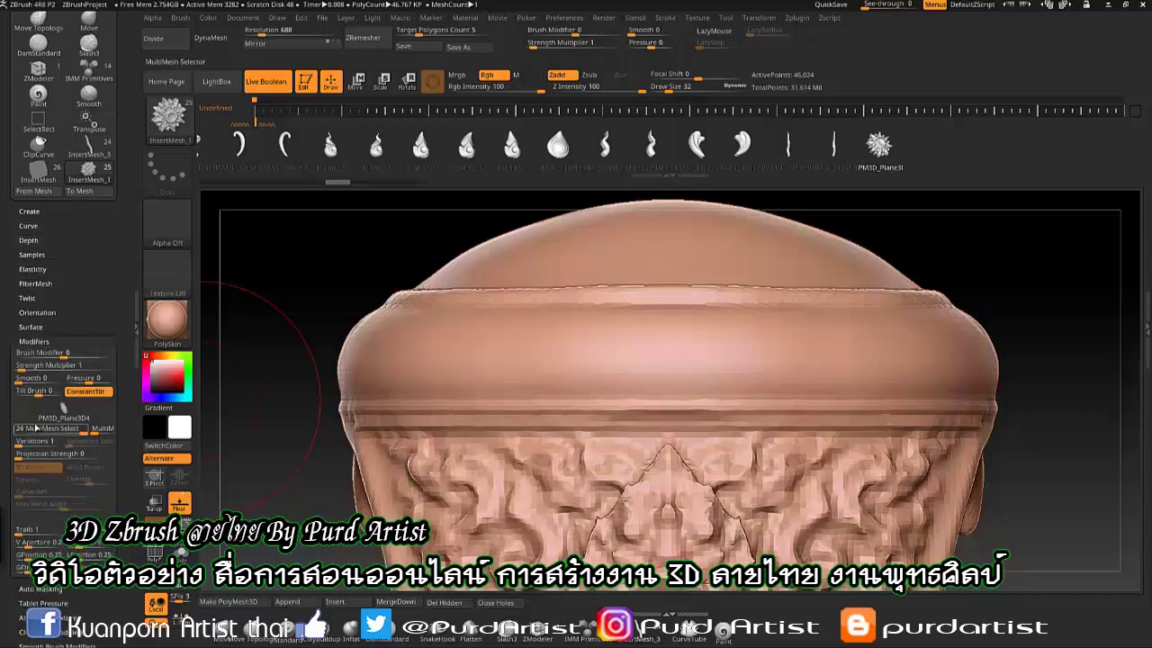
left_click(156, 506)
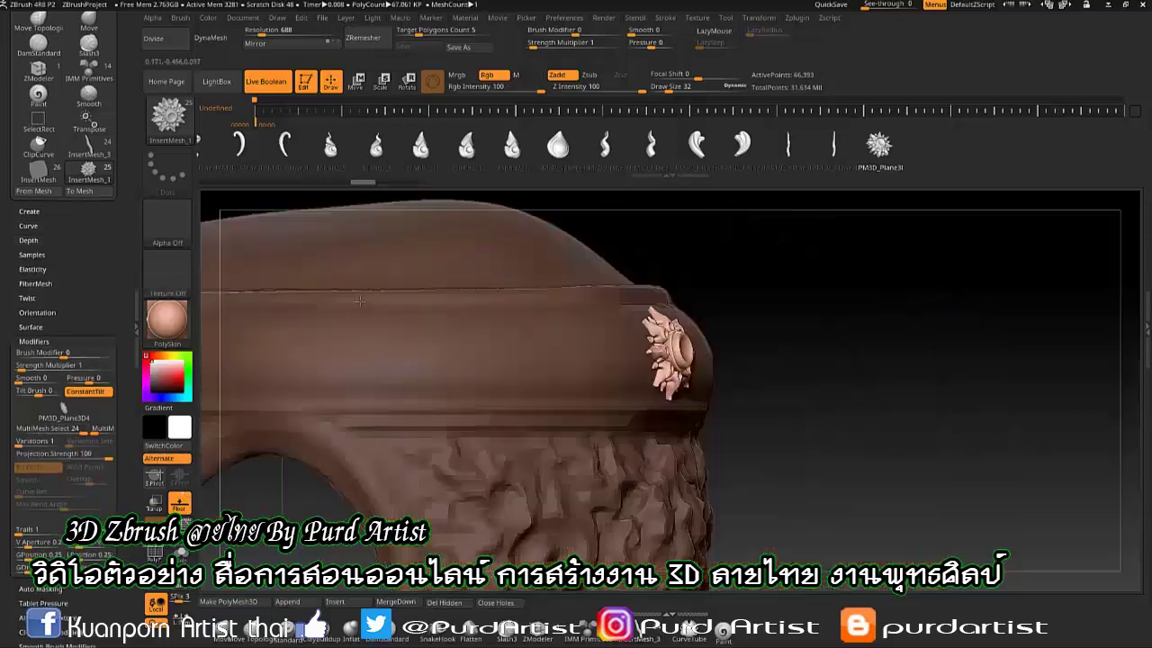
left_click(155, 507)
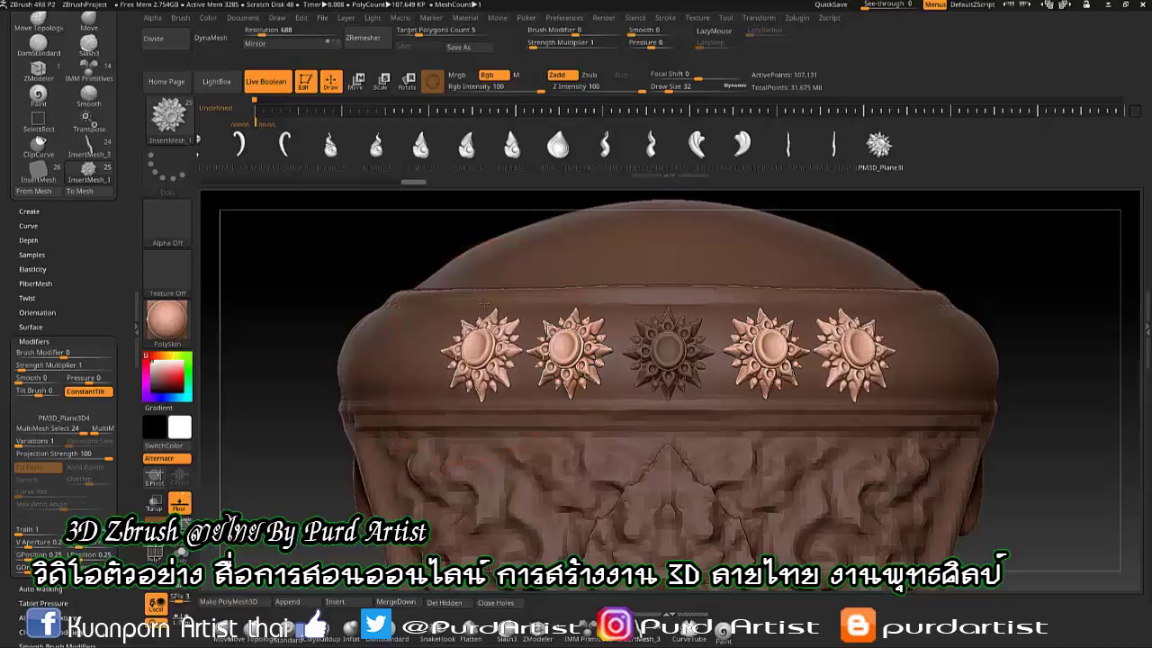
Insert and position a continuous row of stars around the headband.
left_click_drag(477, 302, 490, 381)
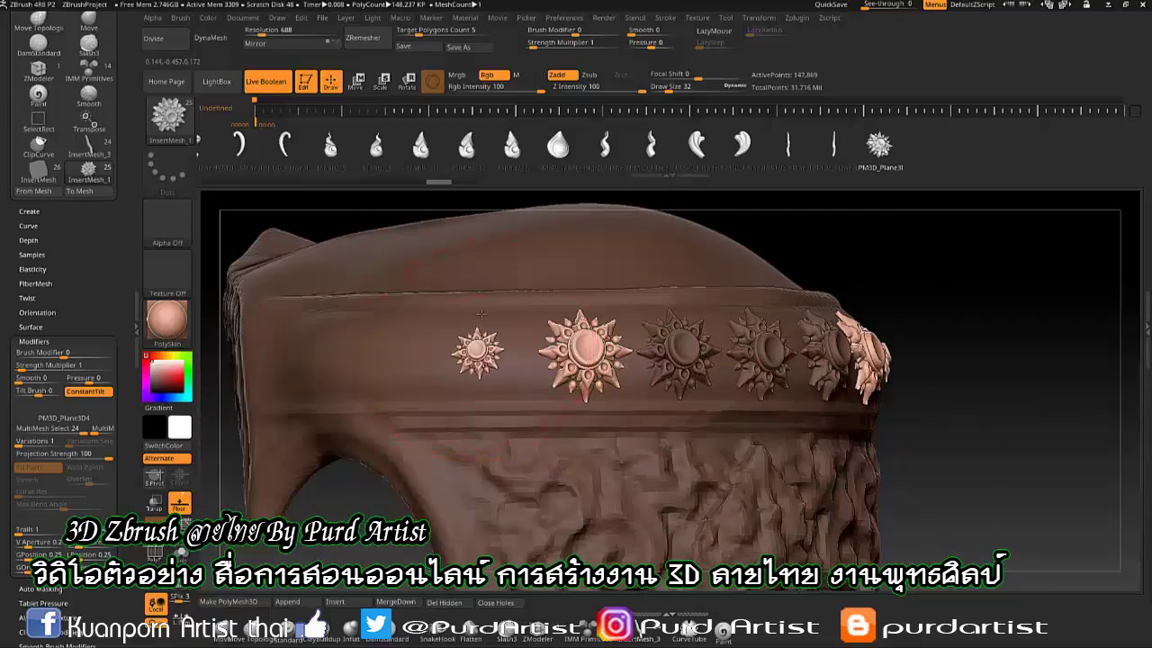
left_click(435, 273)
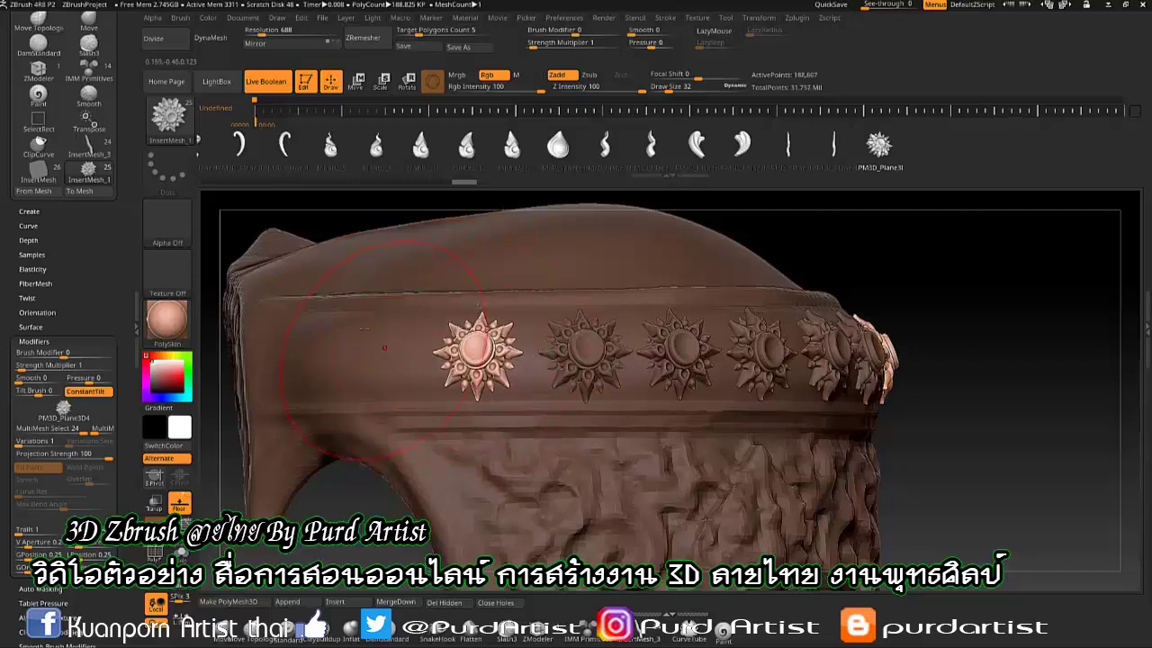
key("w")
key("q")
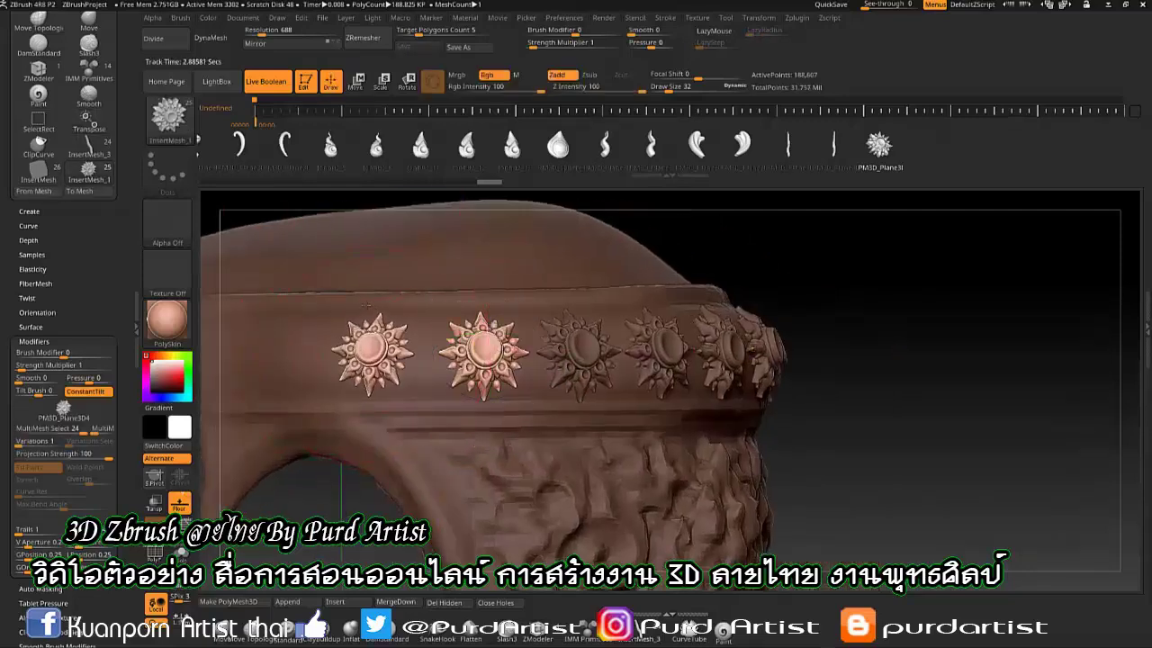
key("w")
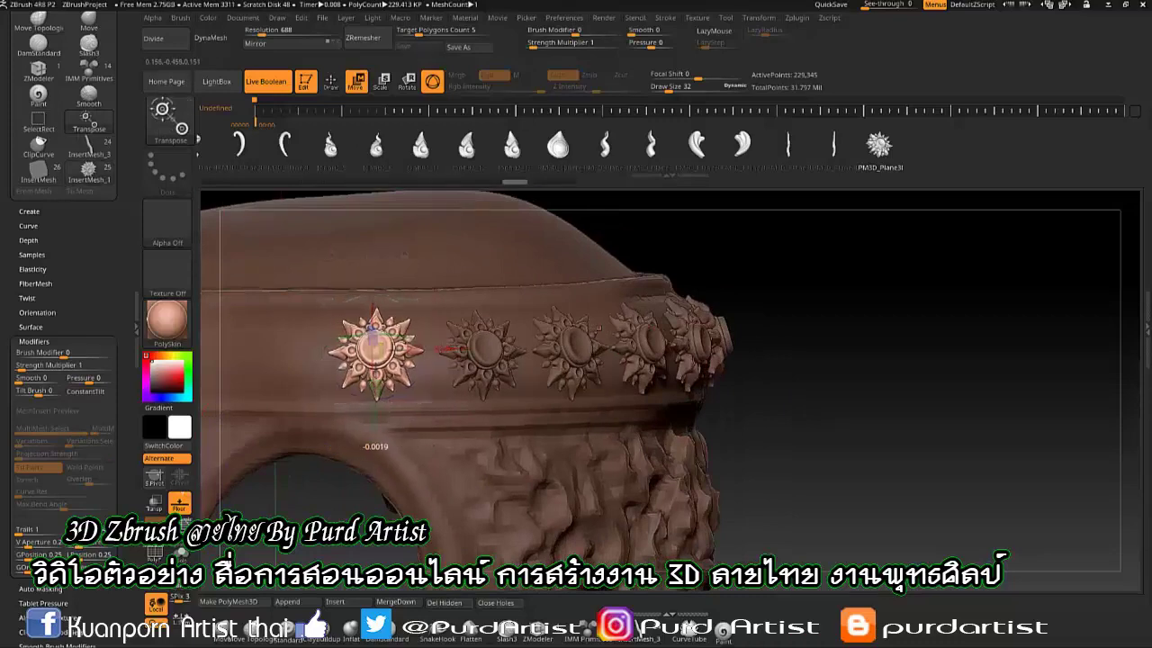
left_click_drag(389, 456, 404, 499)
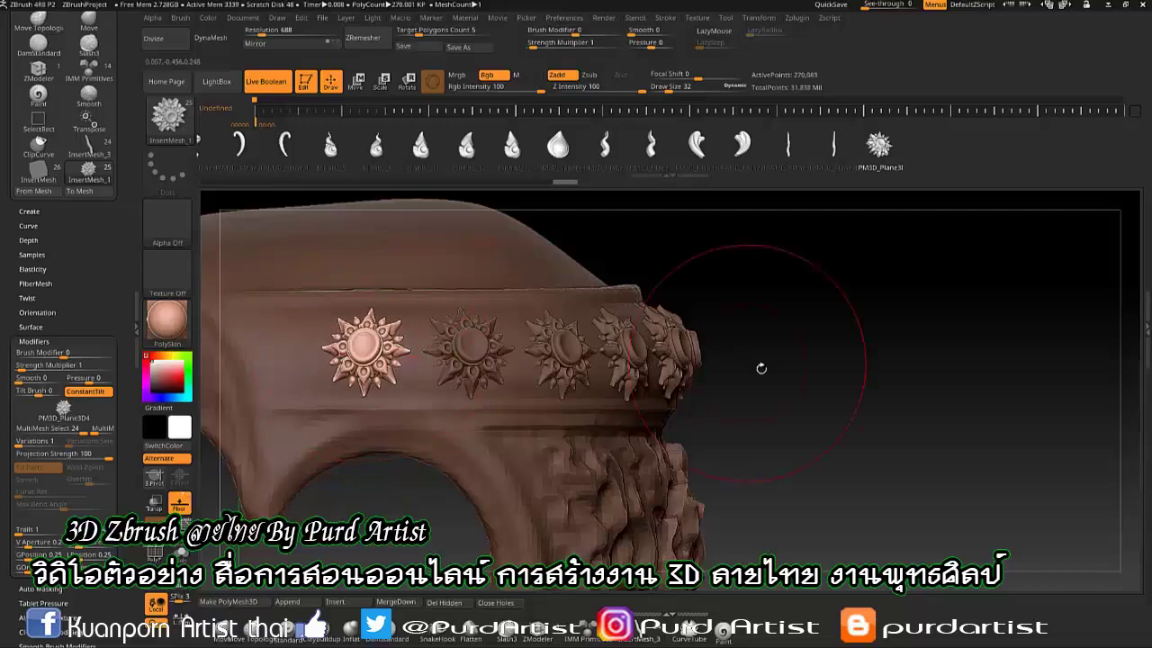
left_click_drag(762, 368, 314, 334)
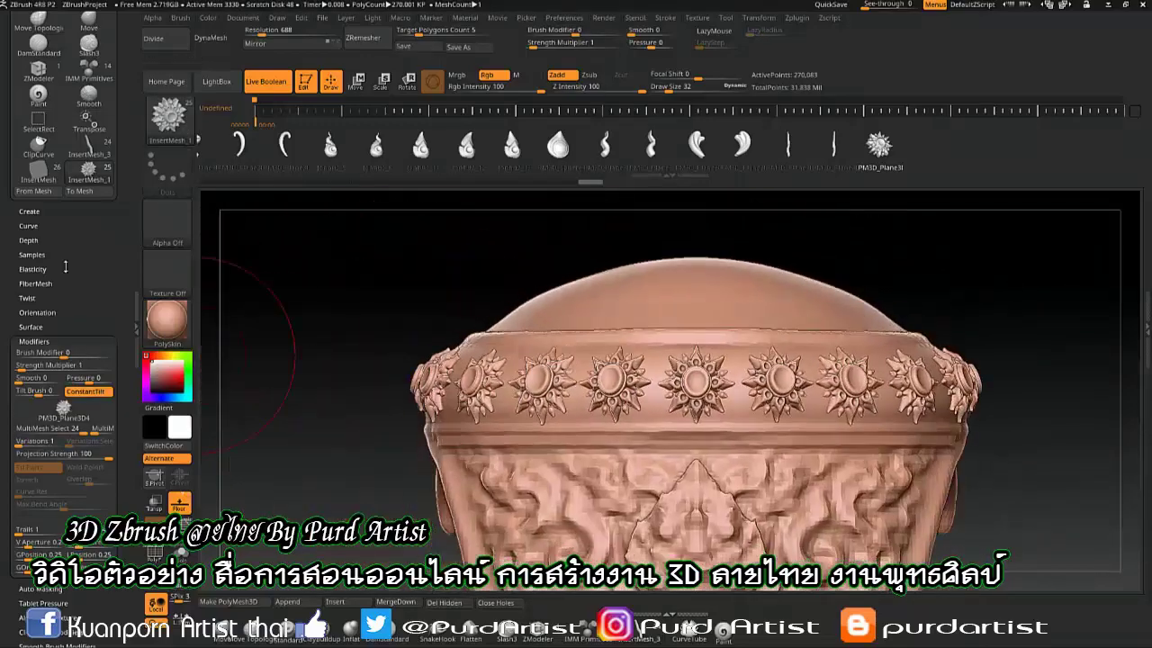
Groups Split the crown into separate subtools and select Extract37.
left_click(54, 504)
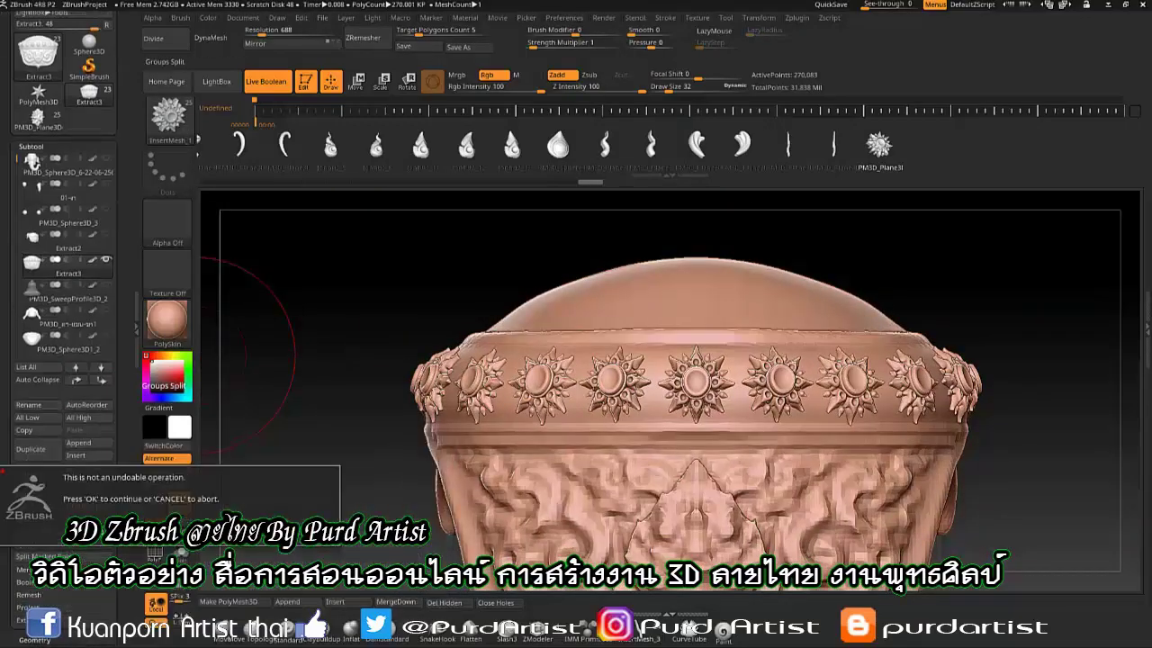
key("Return")
mouse_move(387, 310)
left_mouse_down()
mouse_move(359, 303)
mouse_move(334, 406)
left_mouse_up()
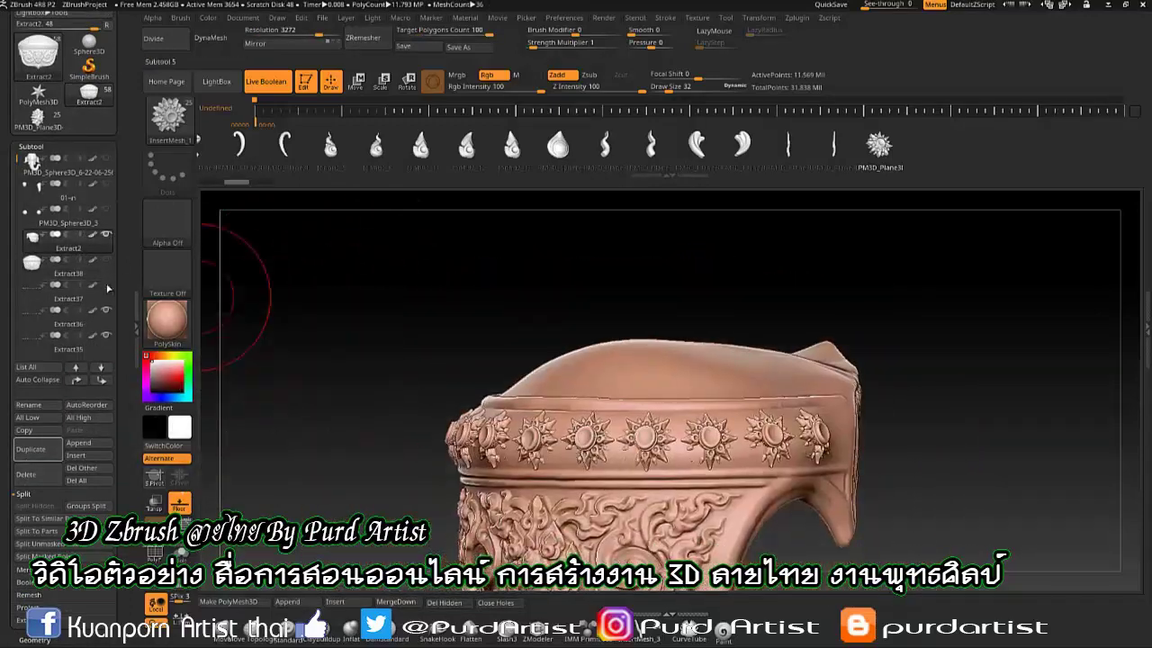
left_click(108, 288)
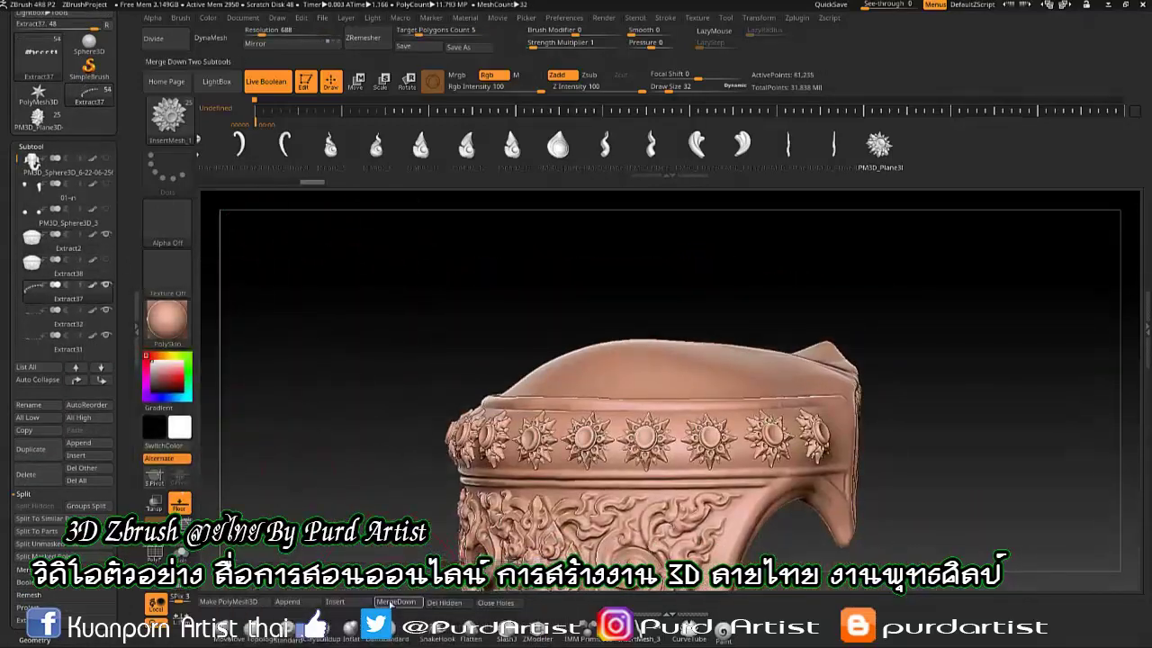
Merge Down the split star subtools repeatedly into Extract37, confirming each prompt.
left_click(396, 601)
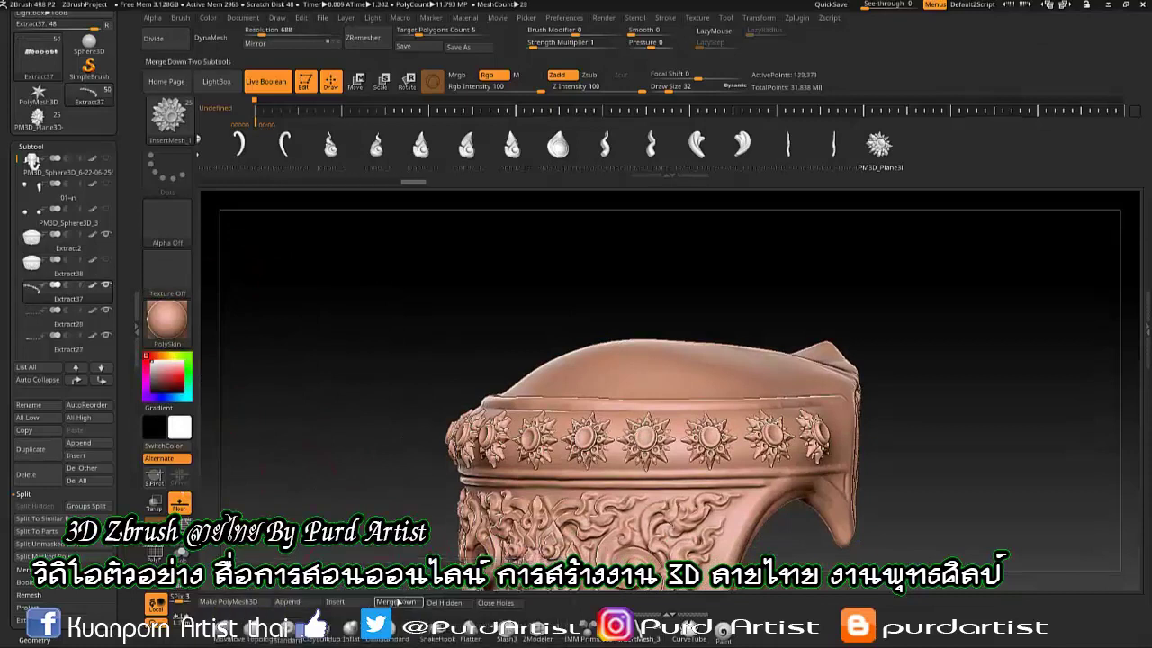
left_click(391, 601)
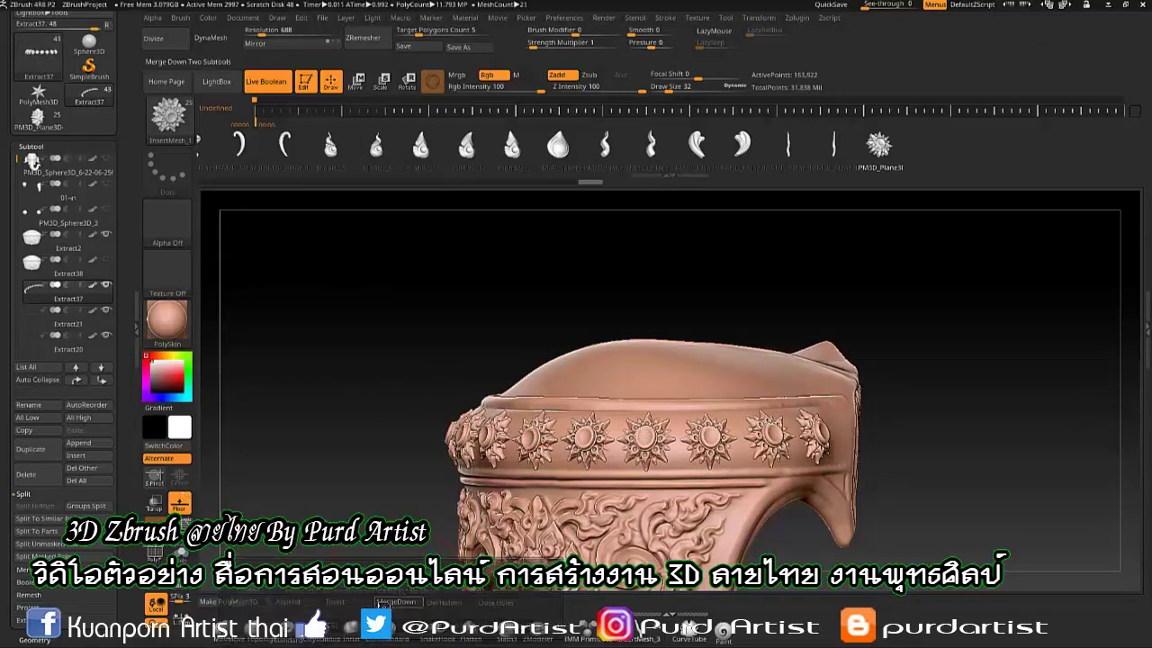
left_click(391, 602)
left_click(390, 602)
left_click(388, 599)
left_click(389, 598)
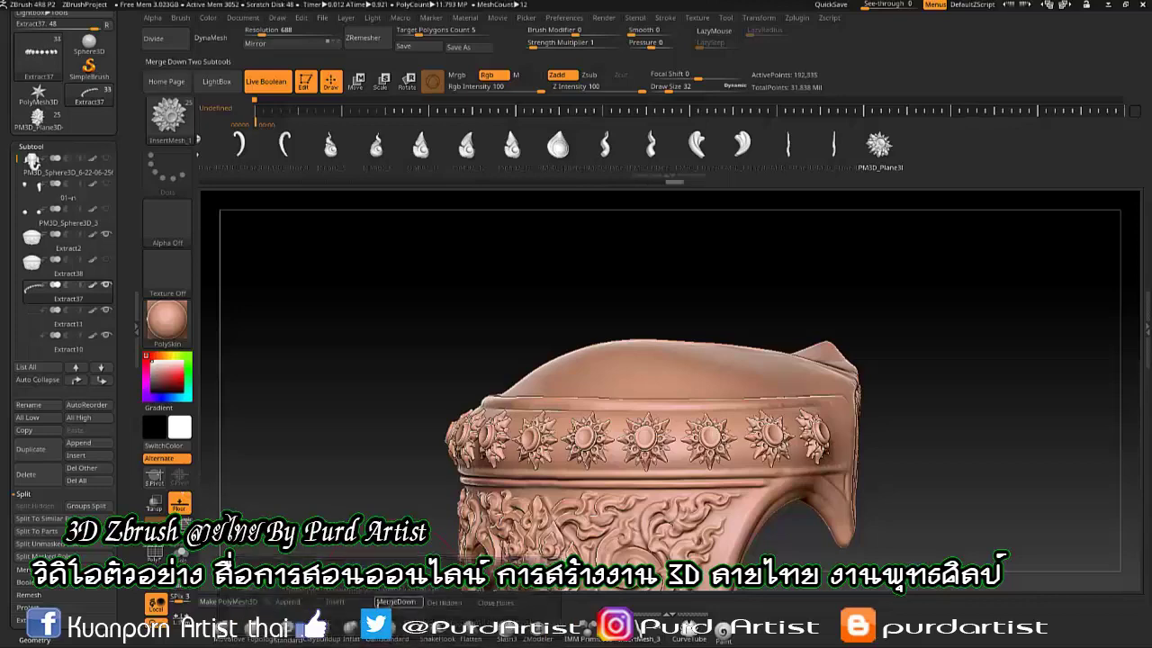
left_click(357, 627)
left_click(389, 599)
left_click(357, 627)
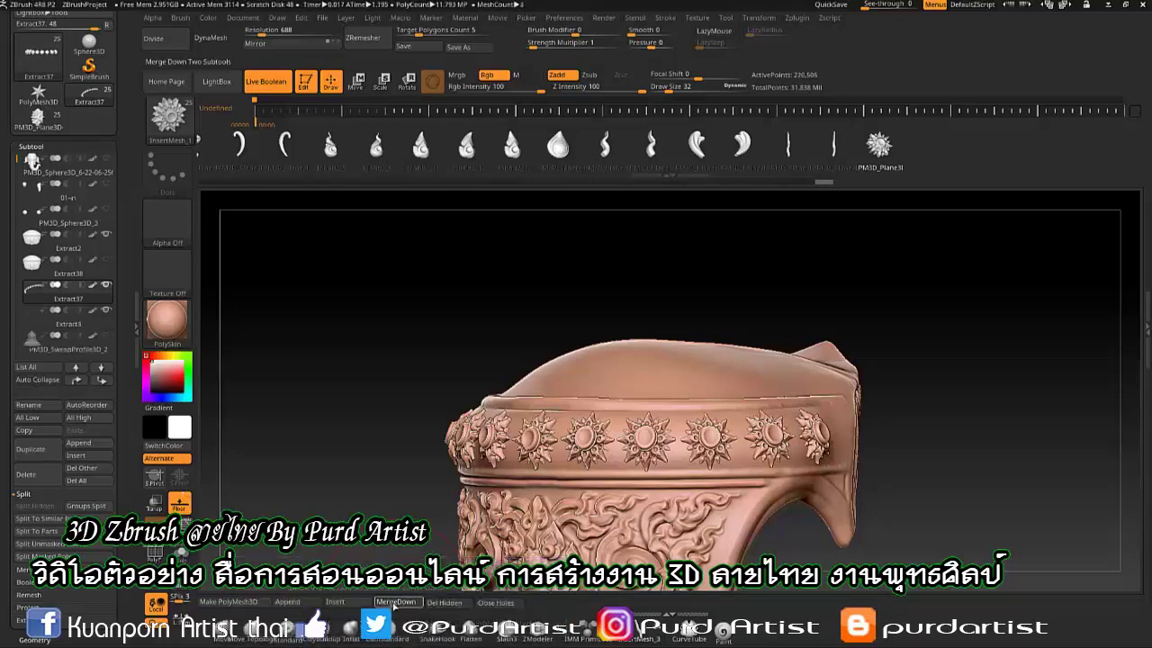
mouse_move(990, 405)
left_mouse_down()
mouse_move(810, 405)
mouse_move(597, 360)
left_mouse_up()
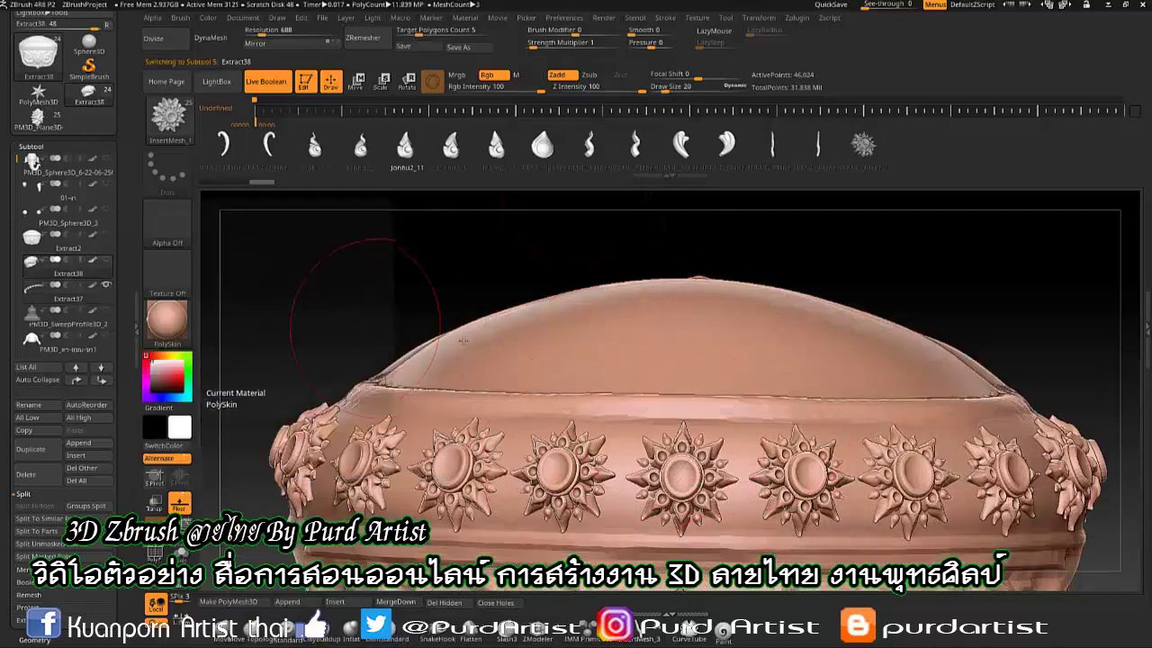
Select Extract38 and adjust the ornament pieces with Transpose while orbiting the dome and band.
left_click(620, 441, "alt")
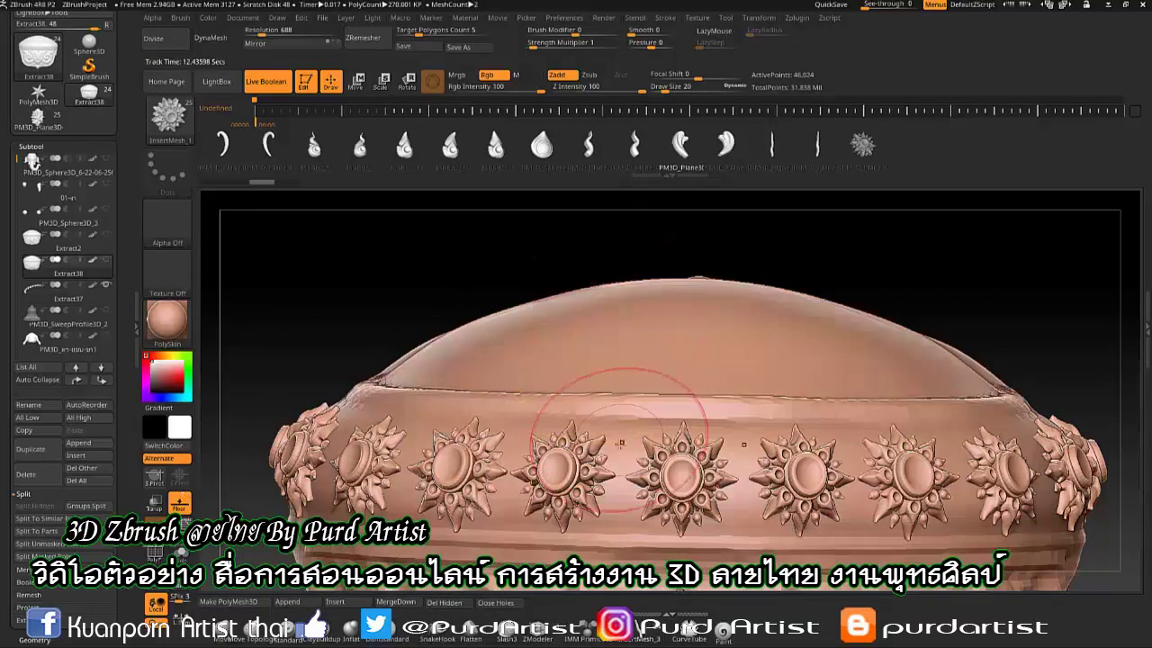
key("w")
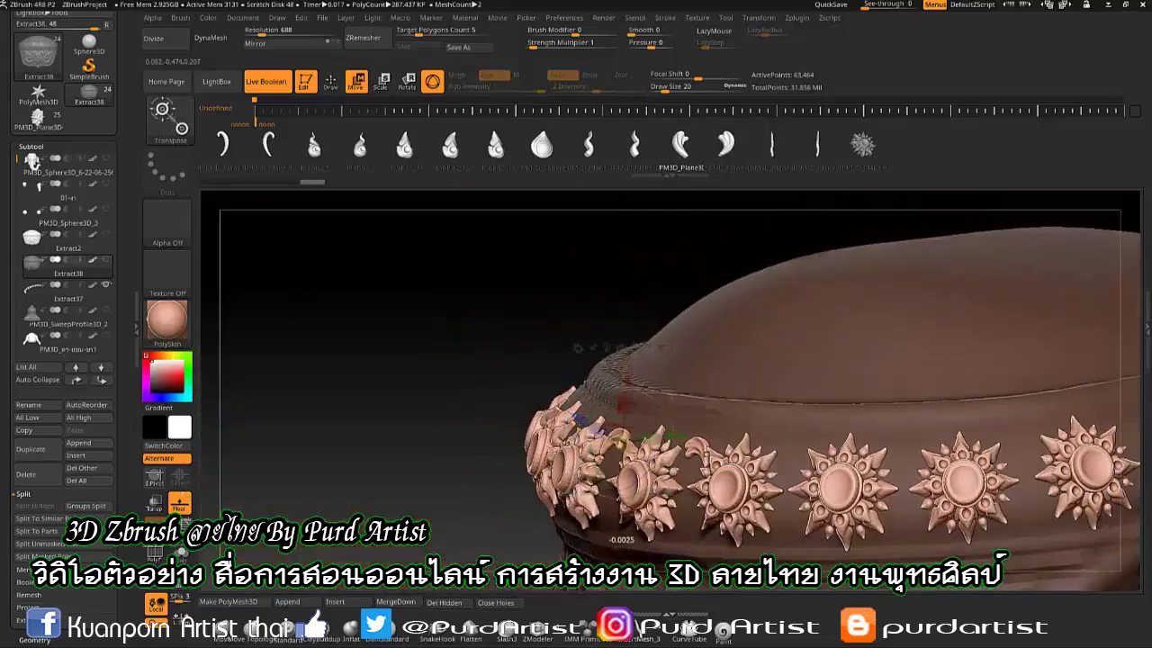
mouse_move(681, 434)
left_mouse_down()
mouse_move(703, 394)
mouse_move(260, 274)
mouse_move(729, 473)
mouse_move(243, 378)
left_mouse_up()
key("q")
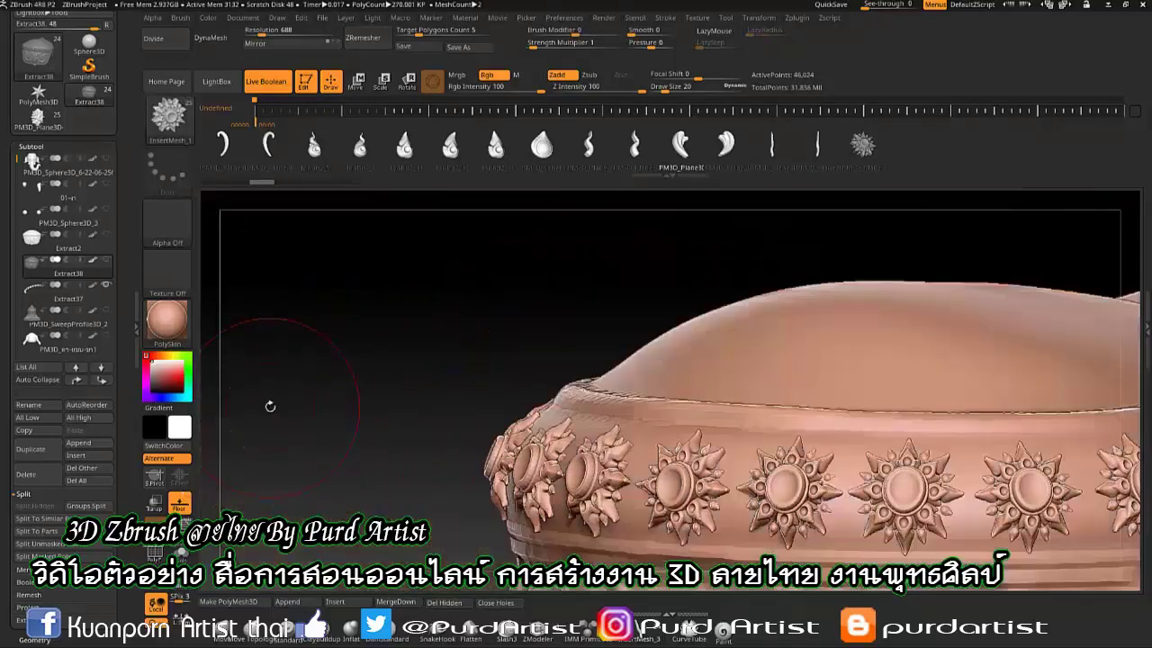
scroll(63, 360, "up", 10)
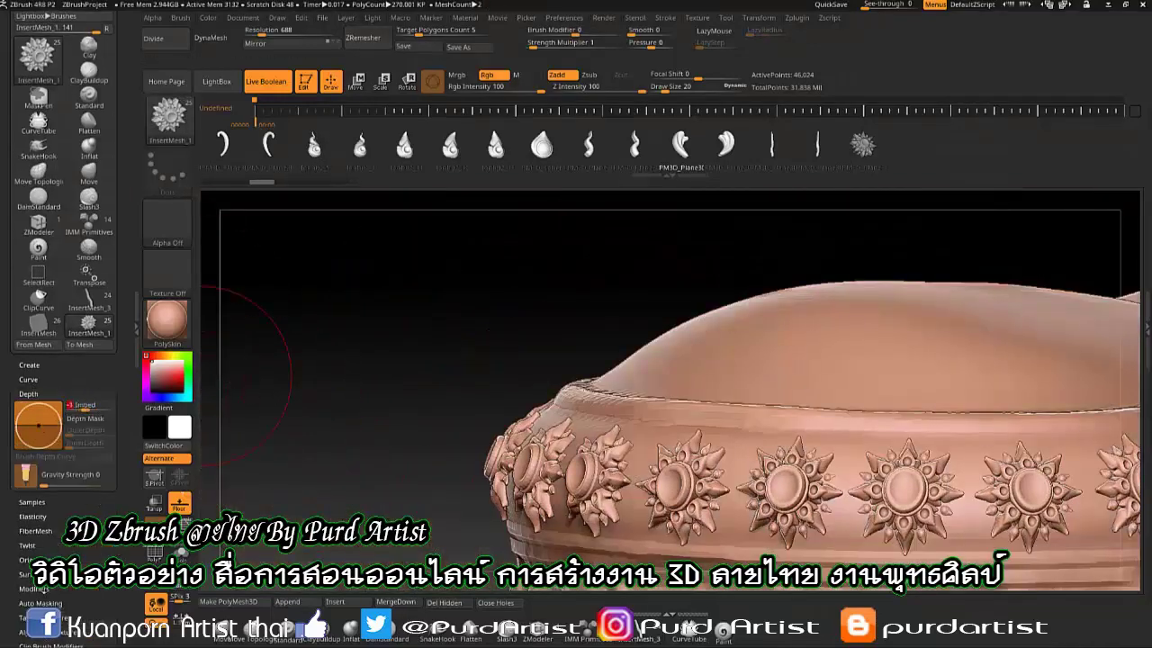
left_click_drag(693, 328, 646, 454)
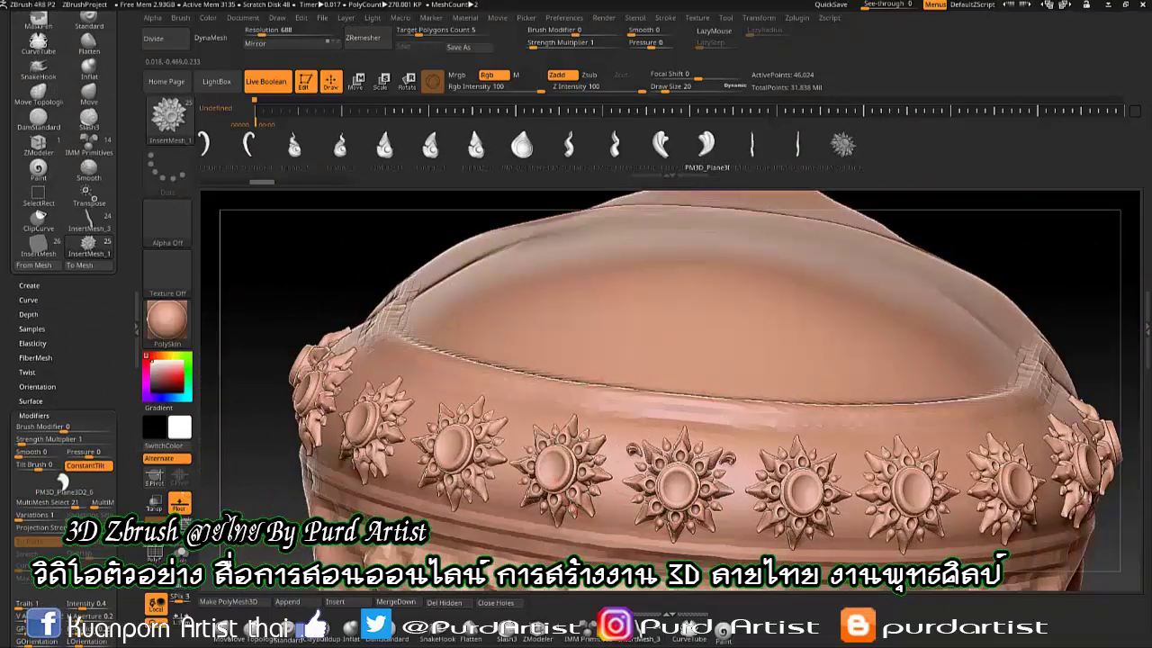
key("w")
left_click_drag(576, 432, 621, 445)
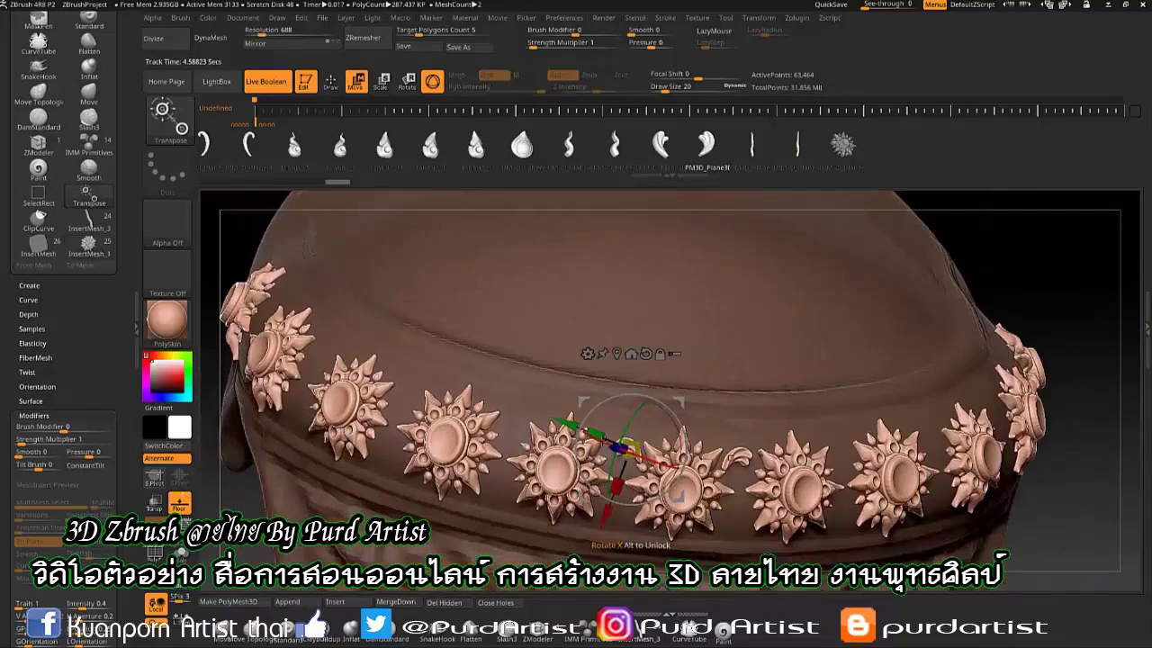
mouse_move(990, 270)
left_mouse_down()
mouse_move(900, 297)
mouse_move(1008, 279)
left_mouse_up()
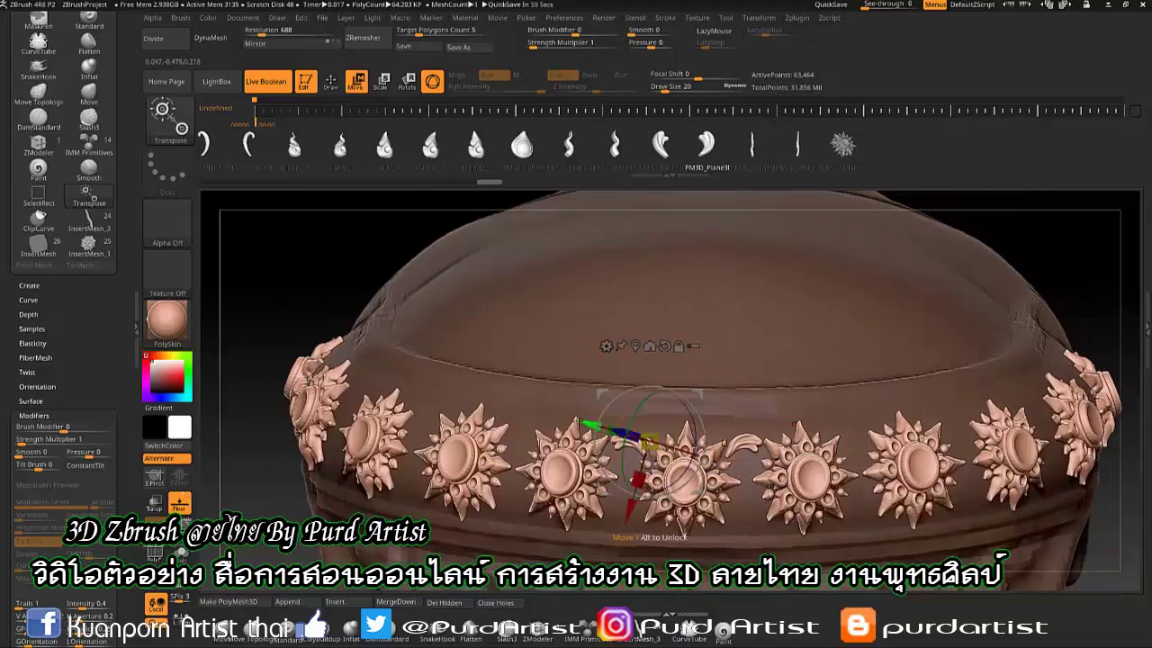
scroll(127, 318, "down", 10)
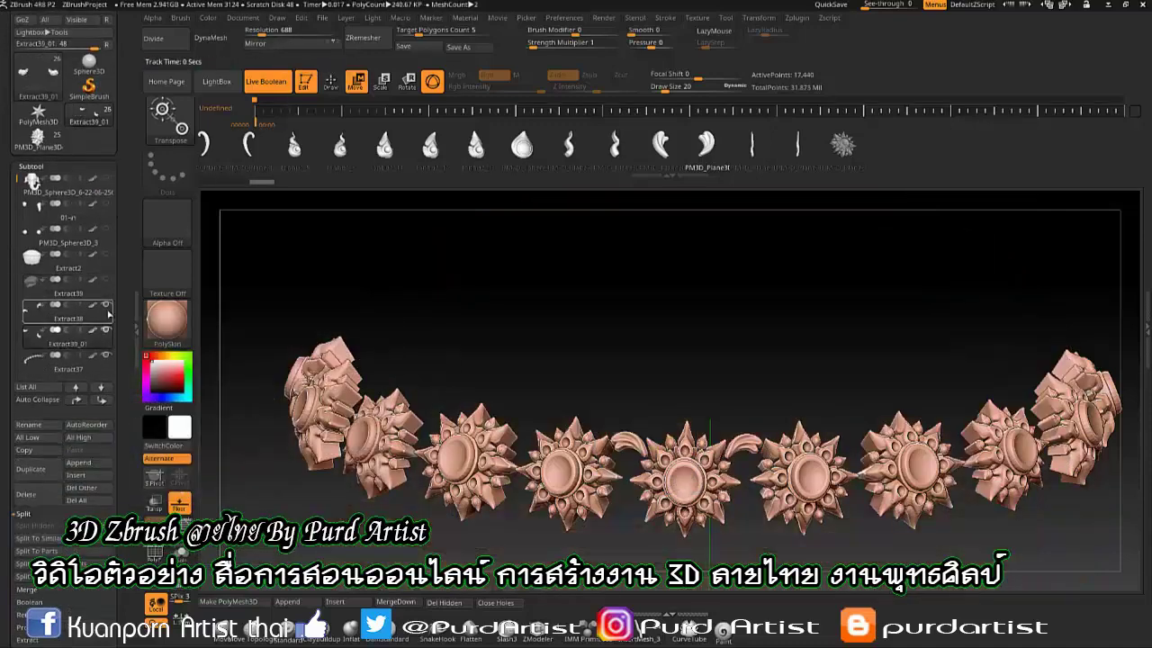
Undo the last change and reframe the ornament chain in a front view.
left_click(313, 49)
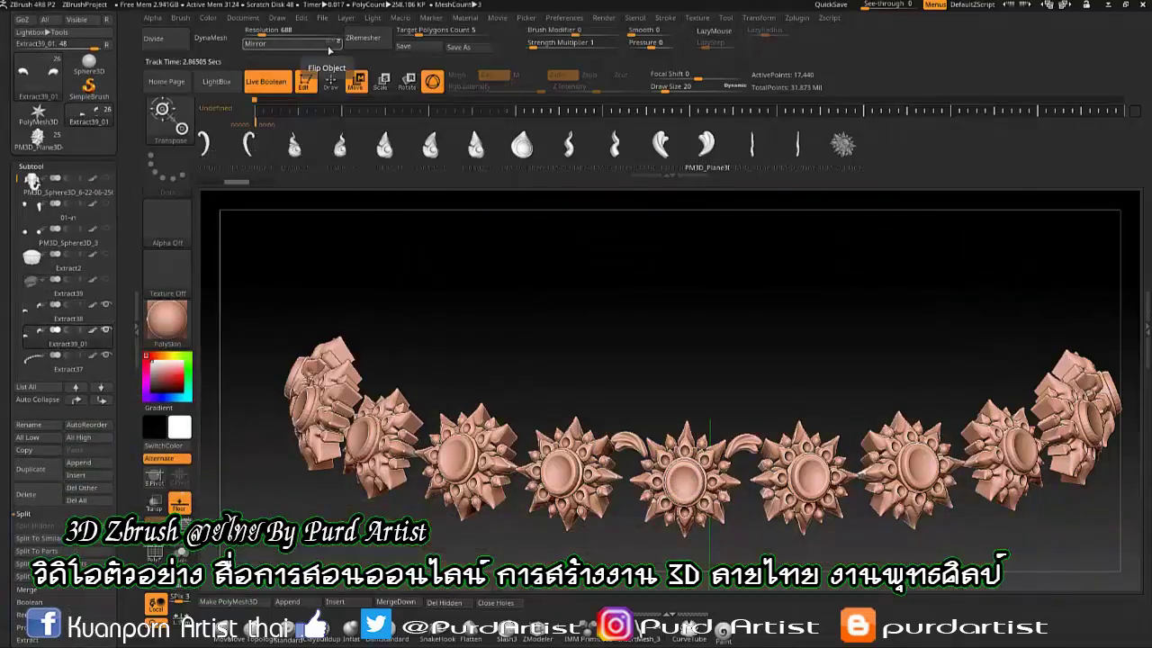
key("ctrl+z")
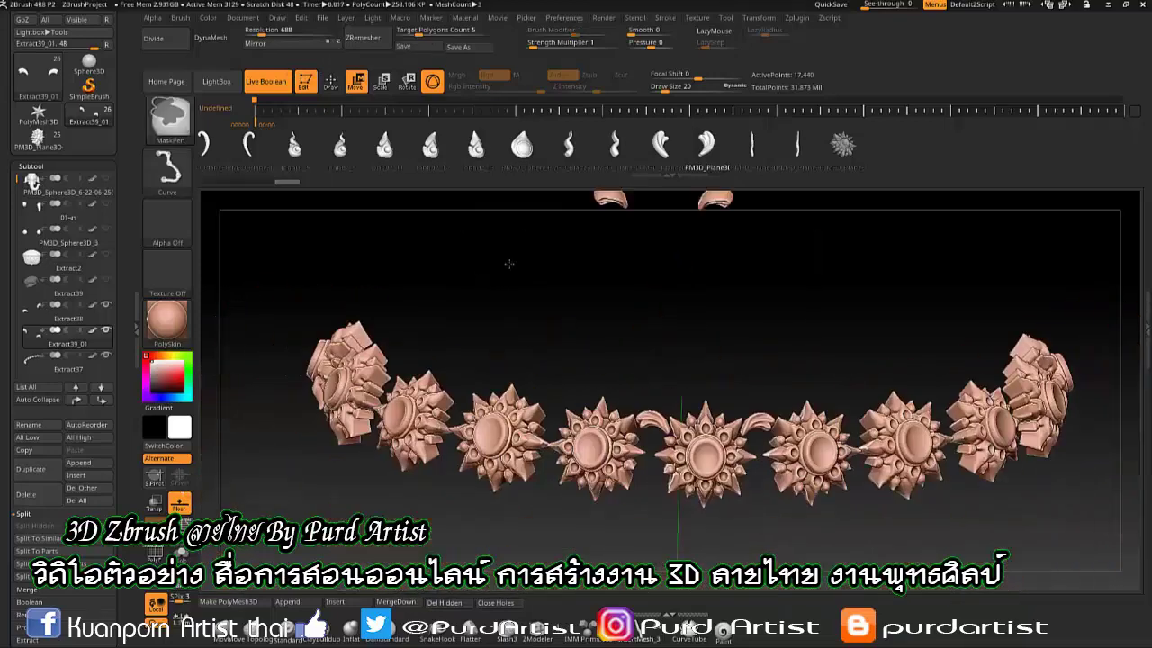
mouse_move(504, 276)
right_mouse_down()
mouse_move(567, 479)
mouse_move(545, 467)
right_mouse_up()
key("f")
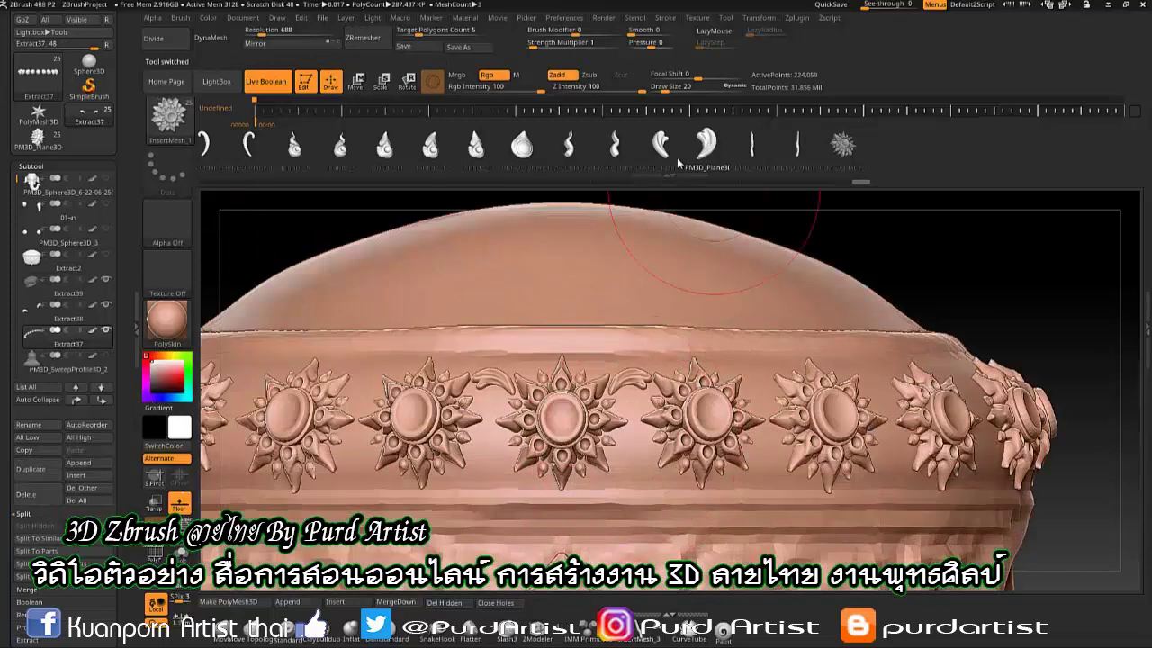
Reposition the leaf-scroll ornaments, then isolate the flower ring from the dome.
right_click_drag(506, 459, 500, 471, "alt")
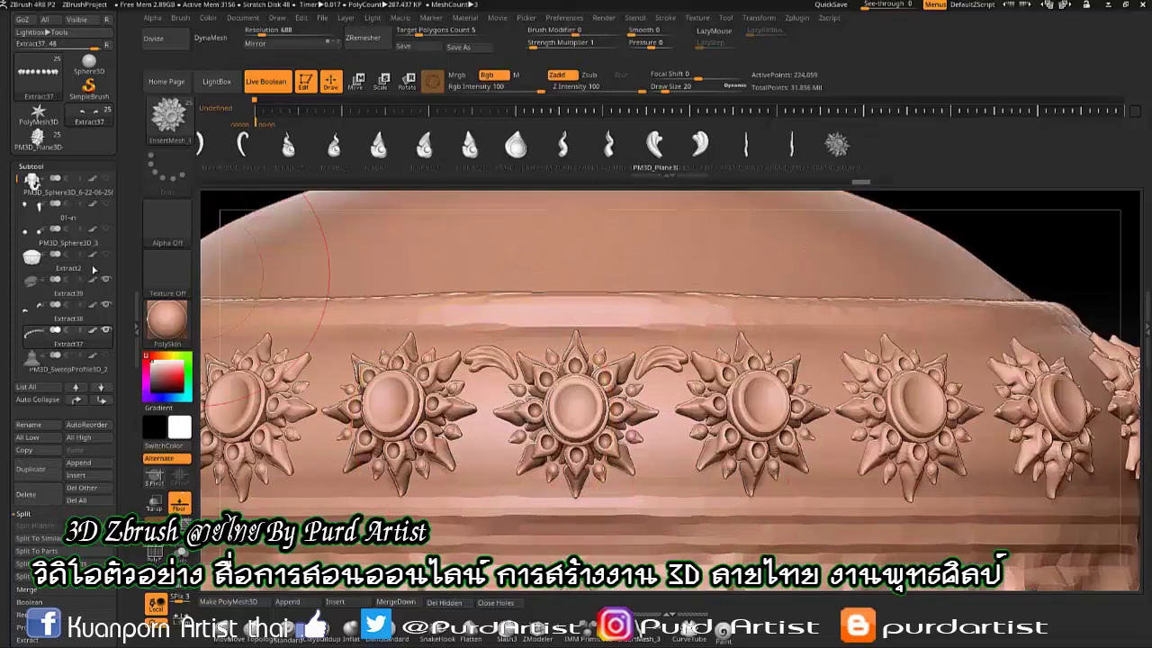
left_click(99, 268)
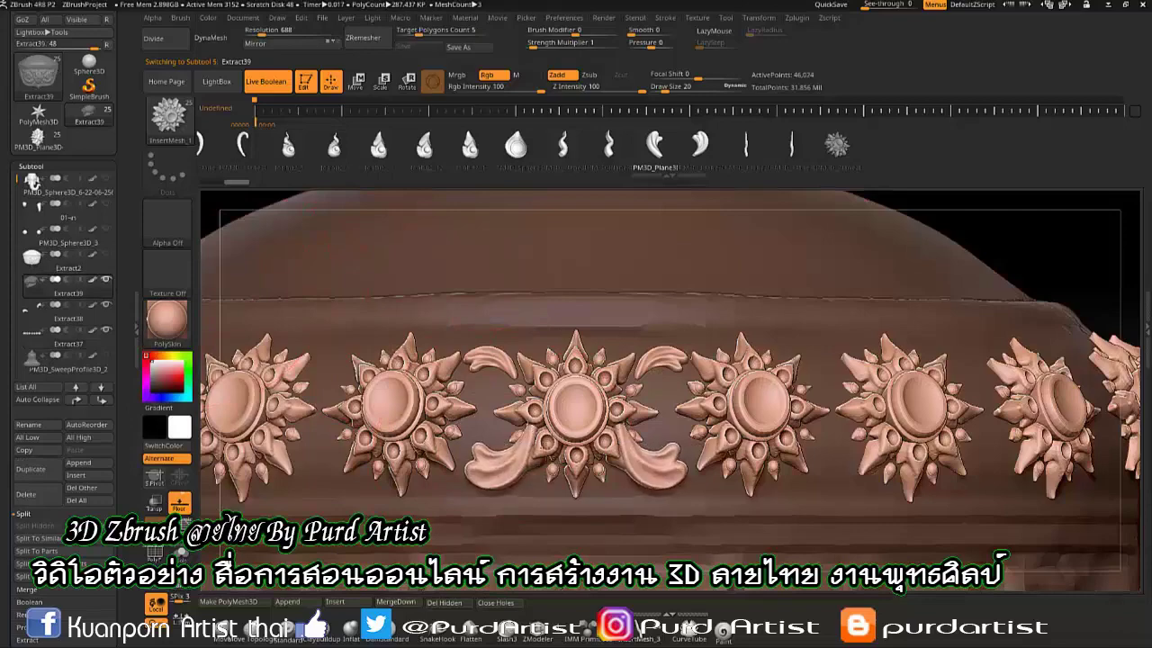
key("w")
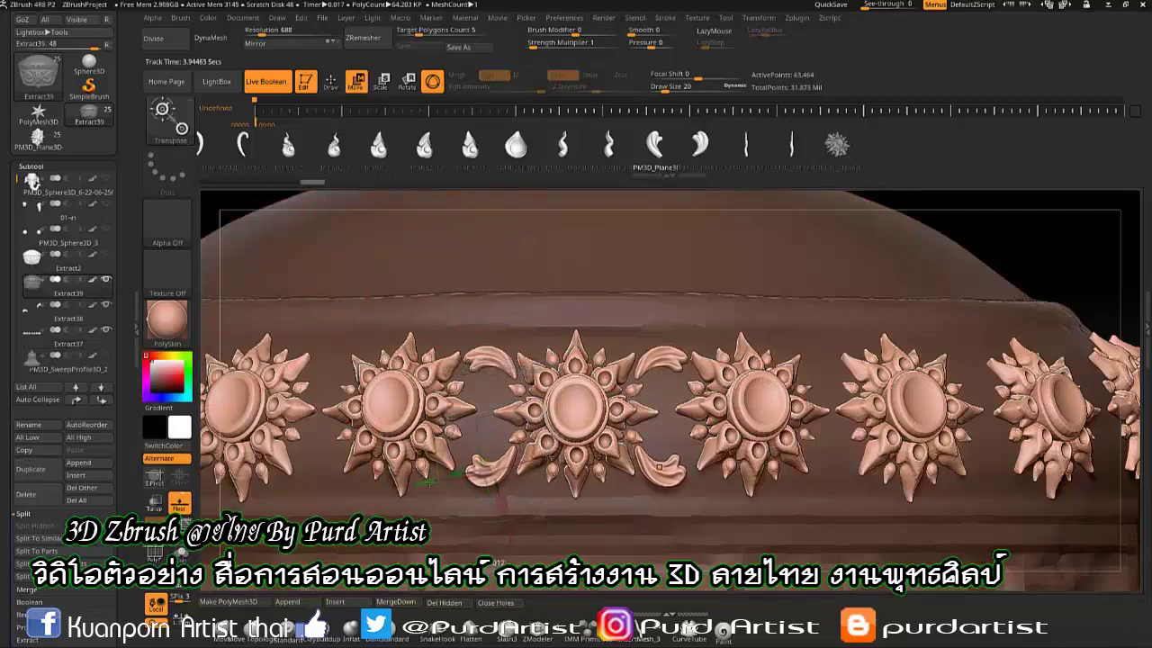
right_click_drag(491, 450, 536, 430)
left_click(524, 355, "ctrl+shift")
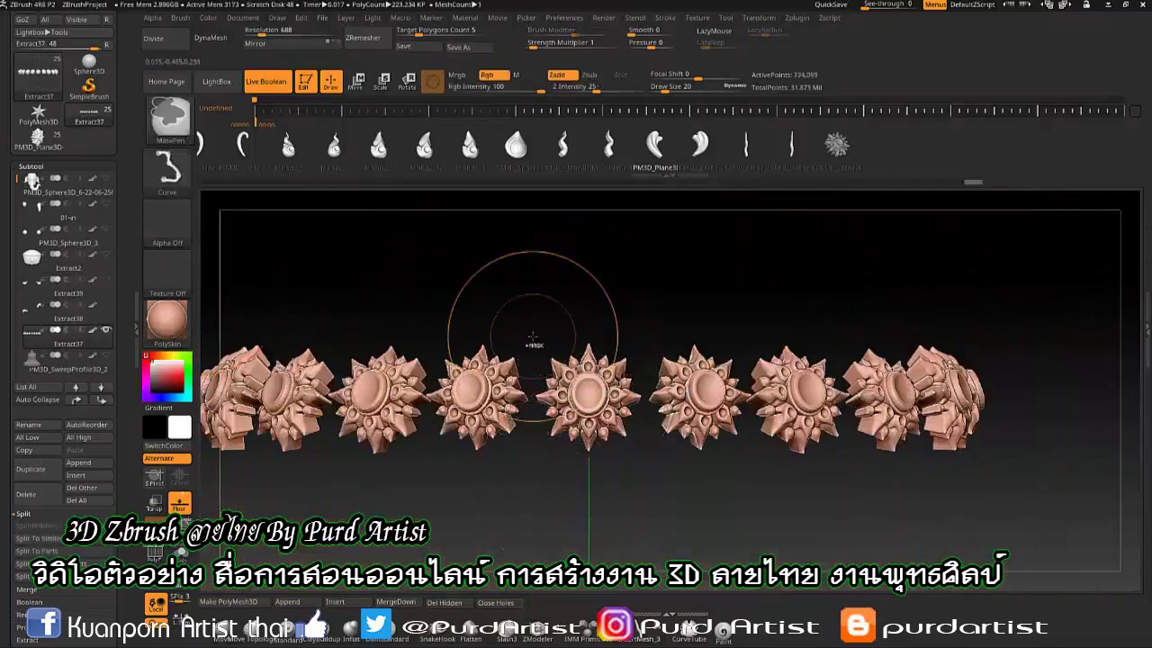
Frame the ornament row, realign the front-centre star, and make Extract38 active.
key("w")
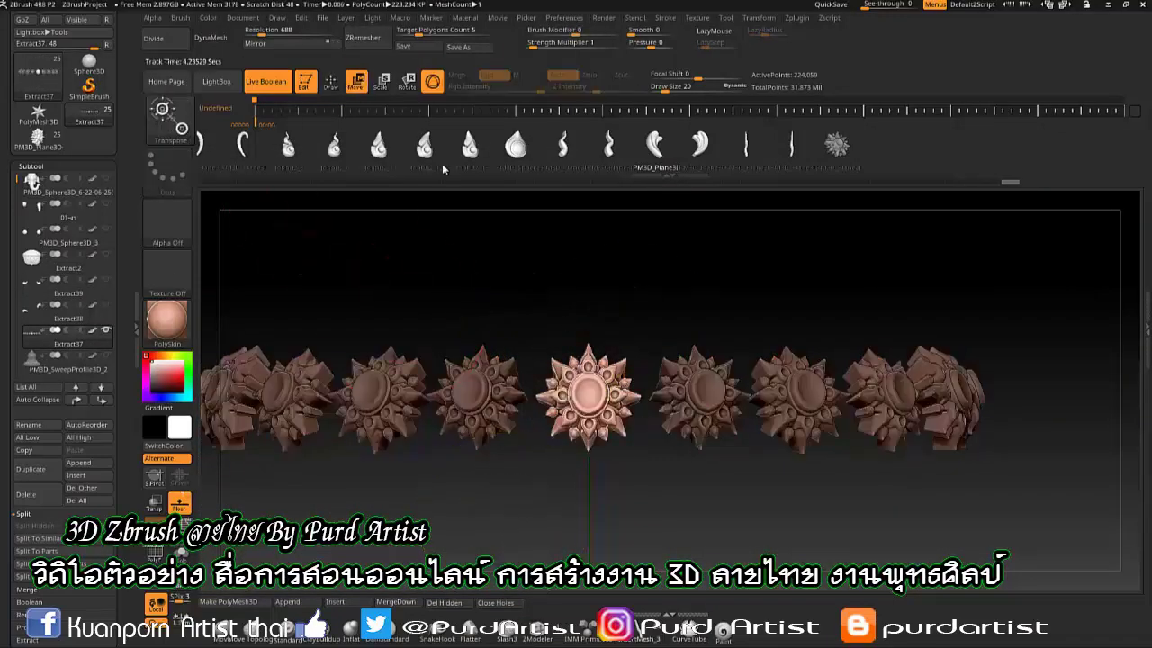
key("f")
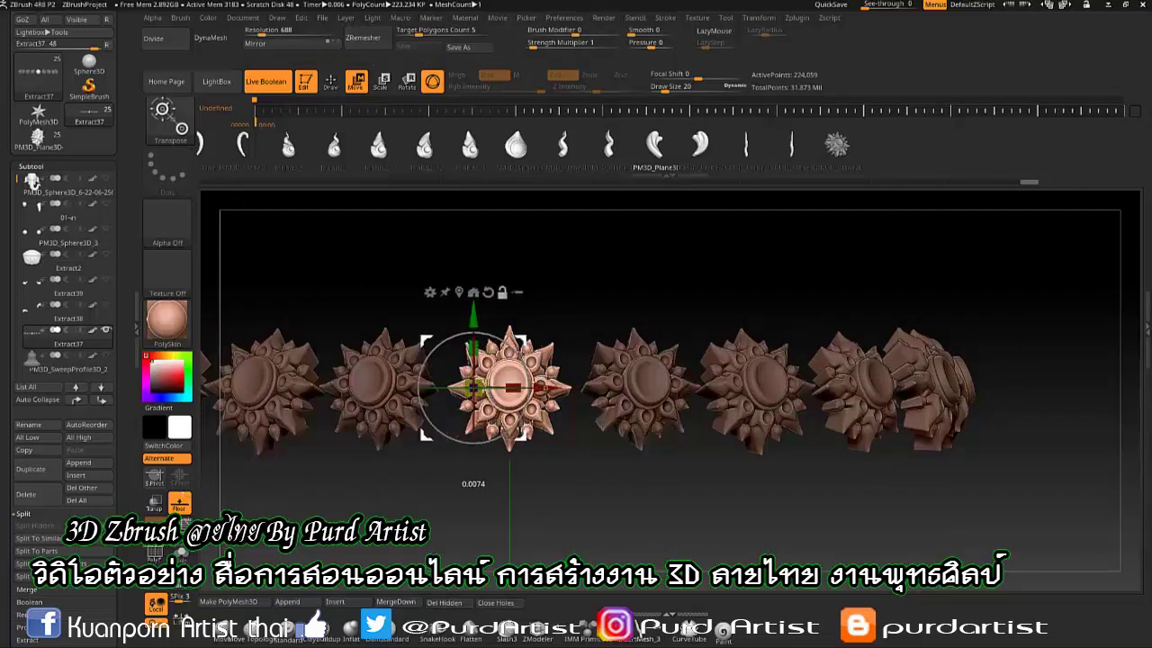
left_click_drag(521, 372, 489, 320)
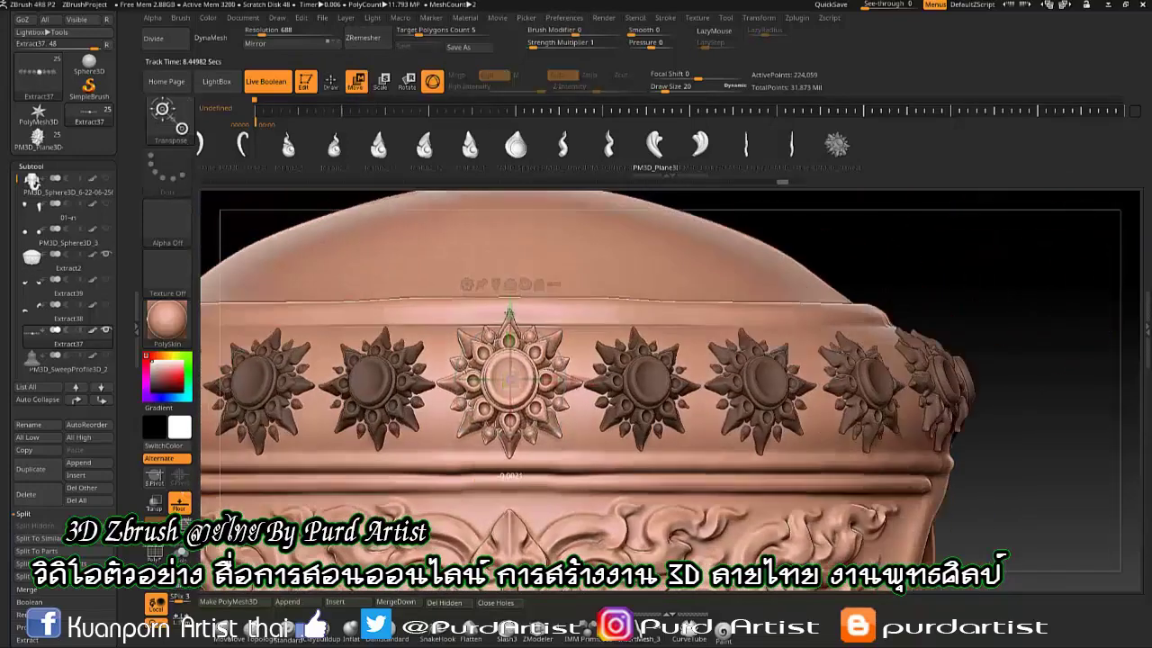
left_click(69, 319)
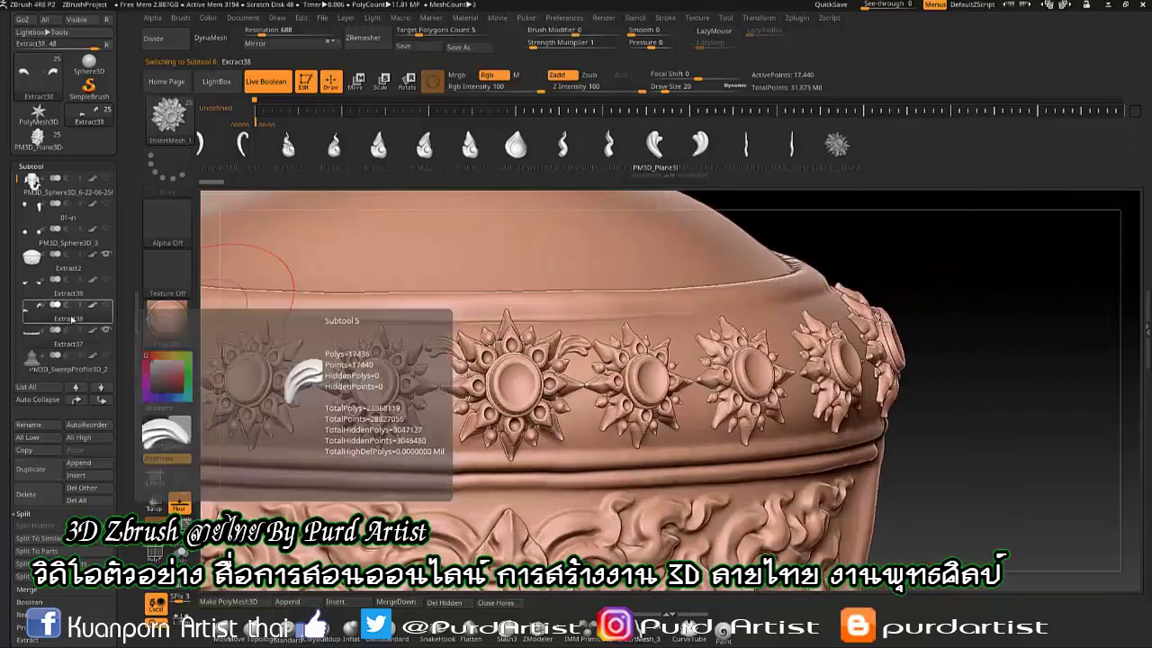
Cycle through the crown body, leaf-scroll ring and Extract38 subtools, ending on the leaf scrolls.
key("w")
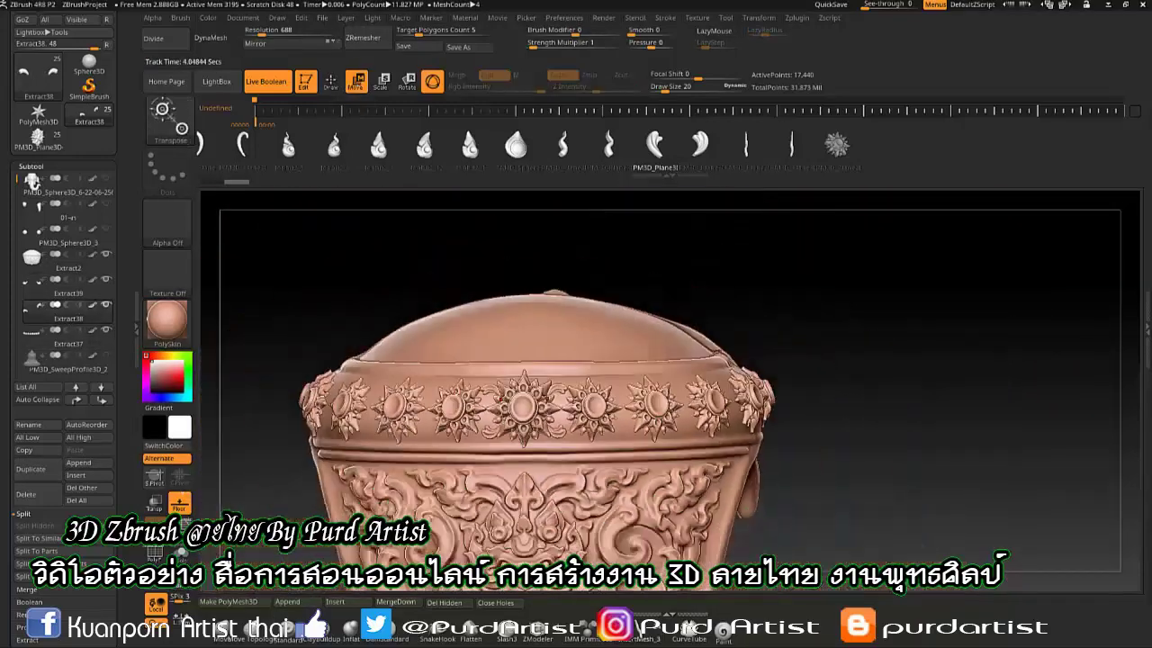
left_click(68, 259)
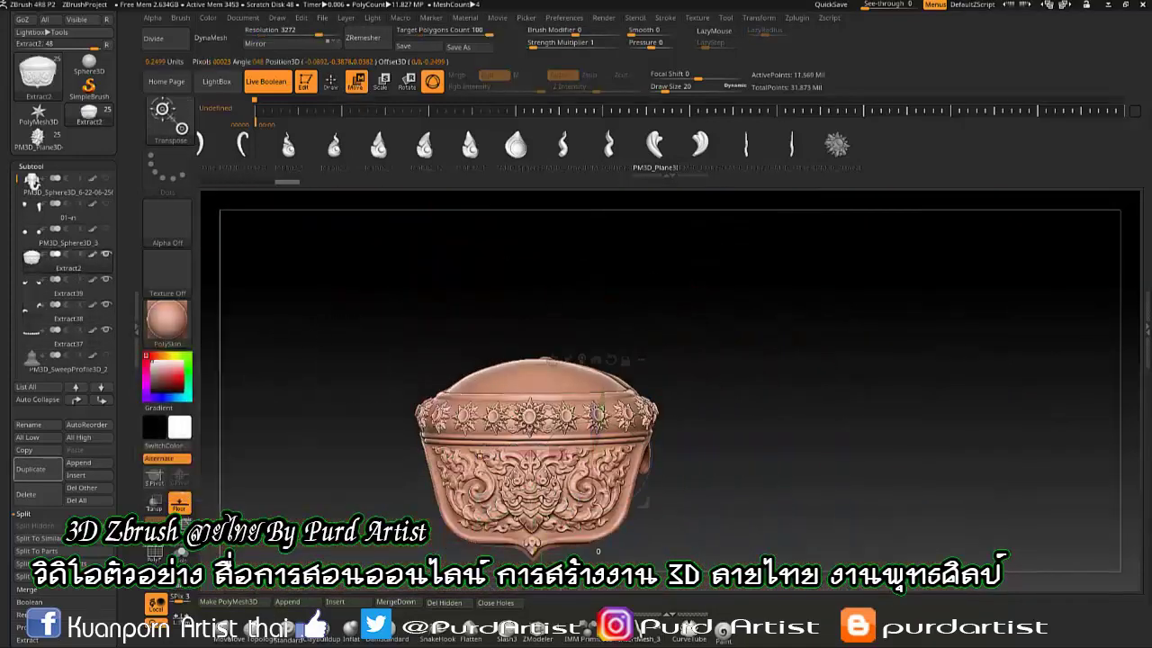
left_click(69, 286)
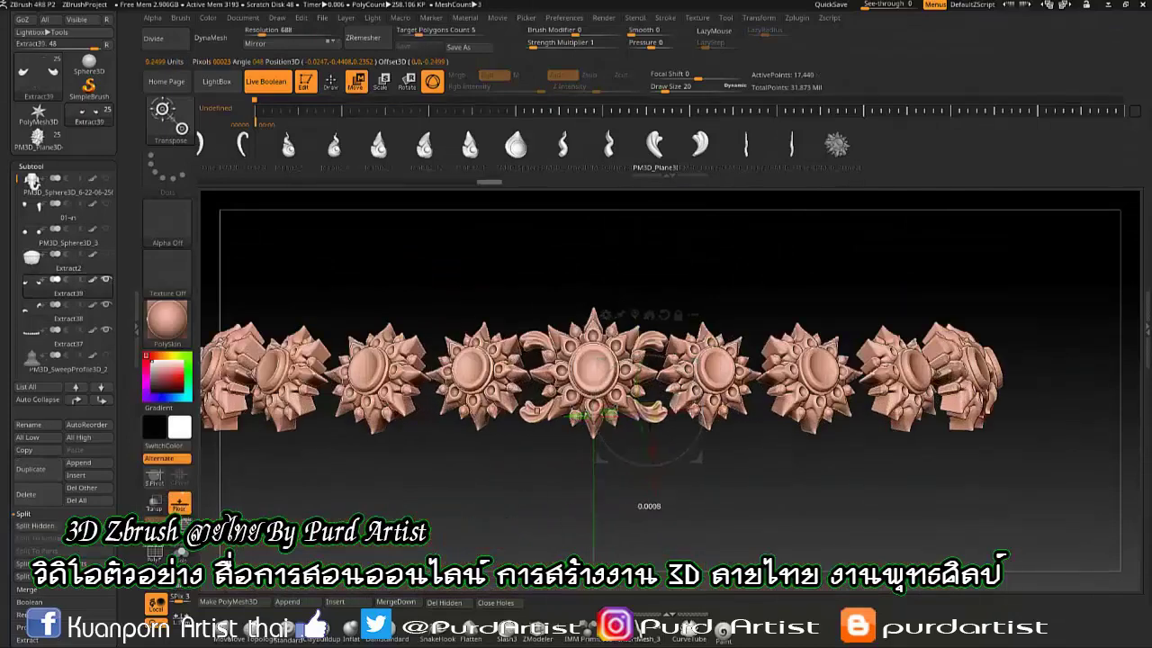
left_click(89, 320)
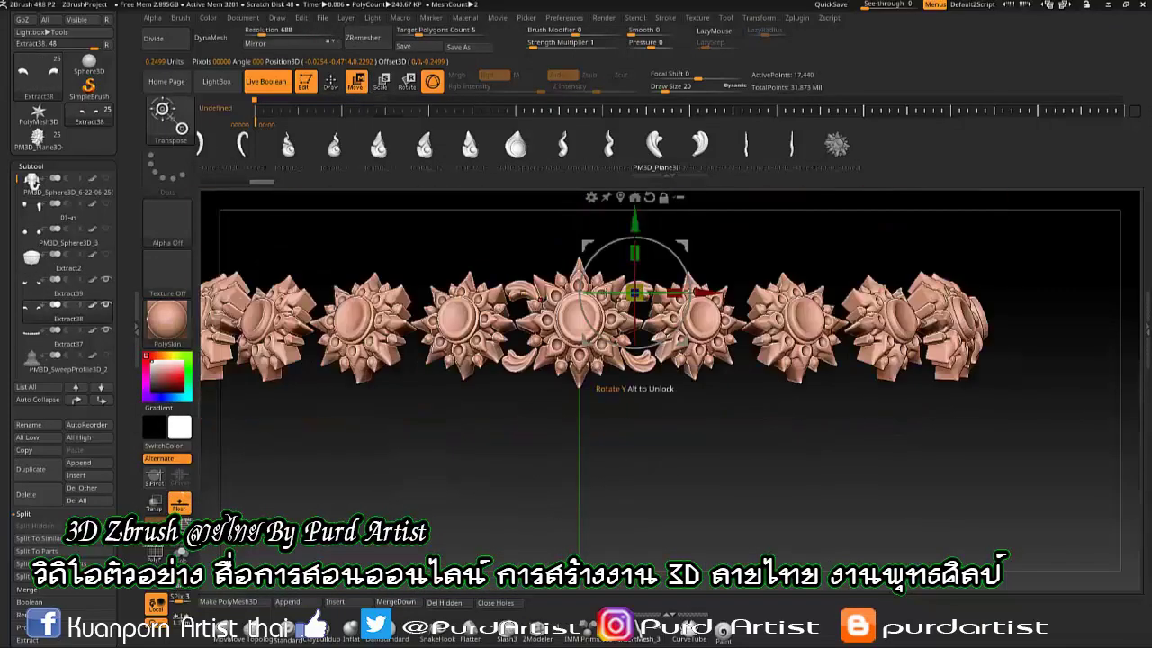
key("q")
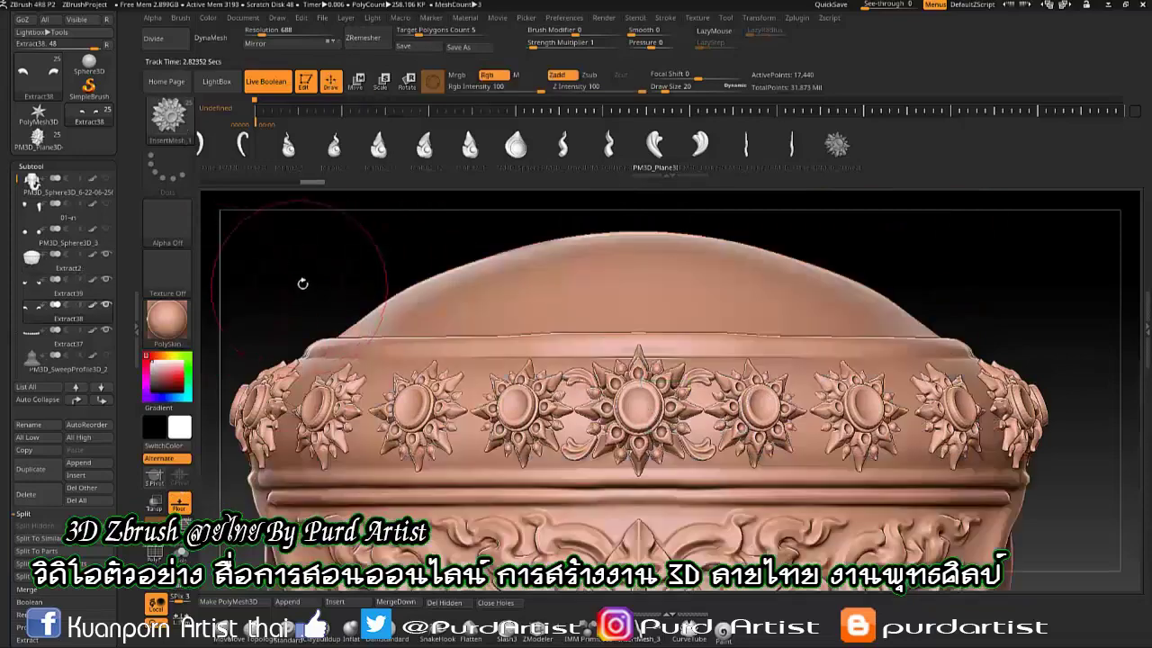
left_click(70, 294)
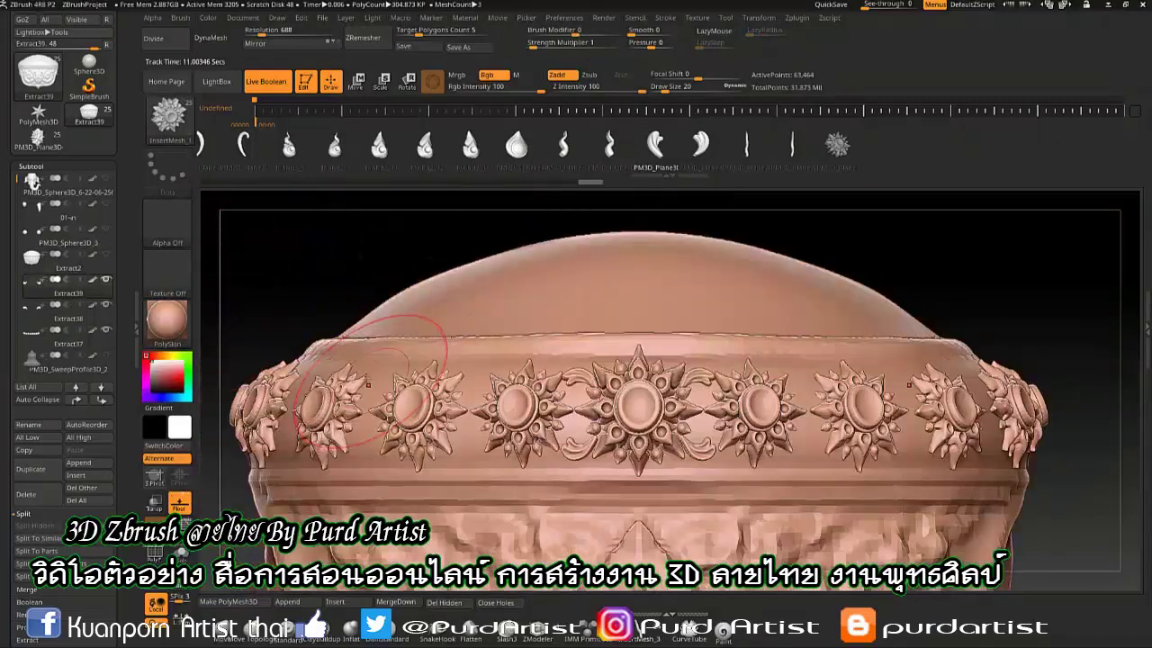
Position a leaf-scroll ornament on the band, insert a new one, and clear the mask.
right_click_drag(367, 384, 365, 379)
key("f")
key("w")
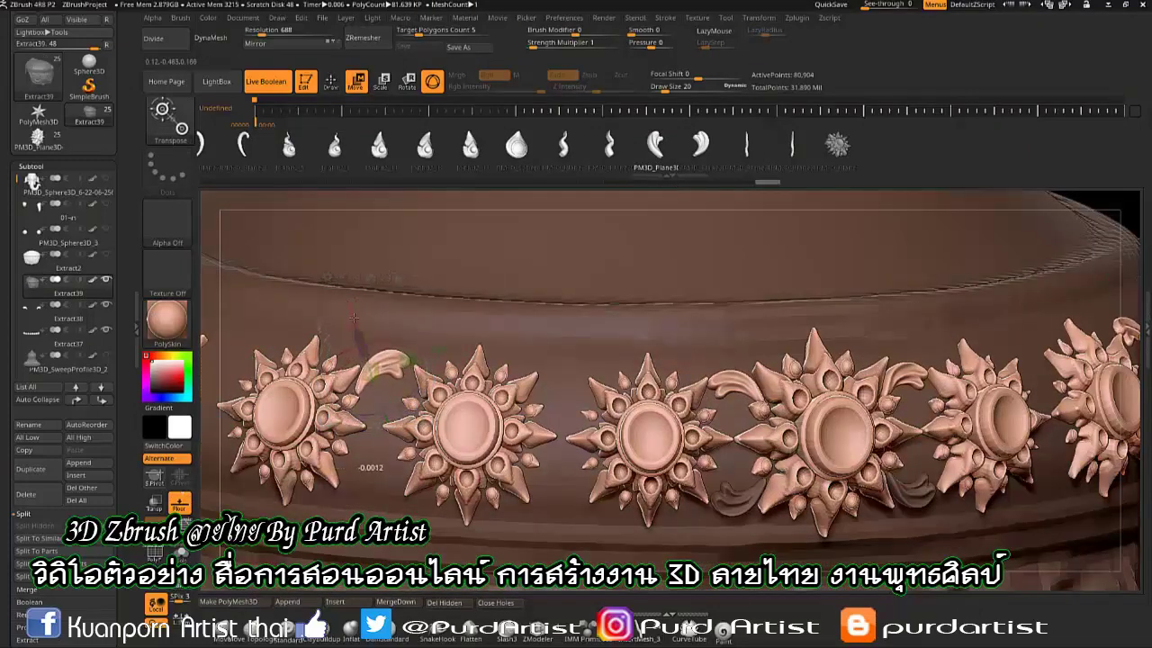
right_click_drag(354, 317, 370, 370)
left_click(894, 489)
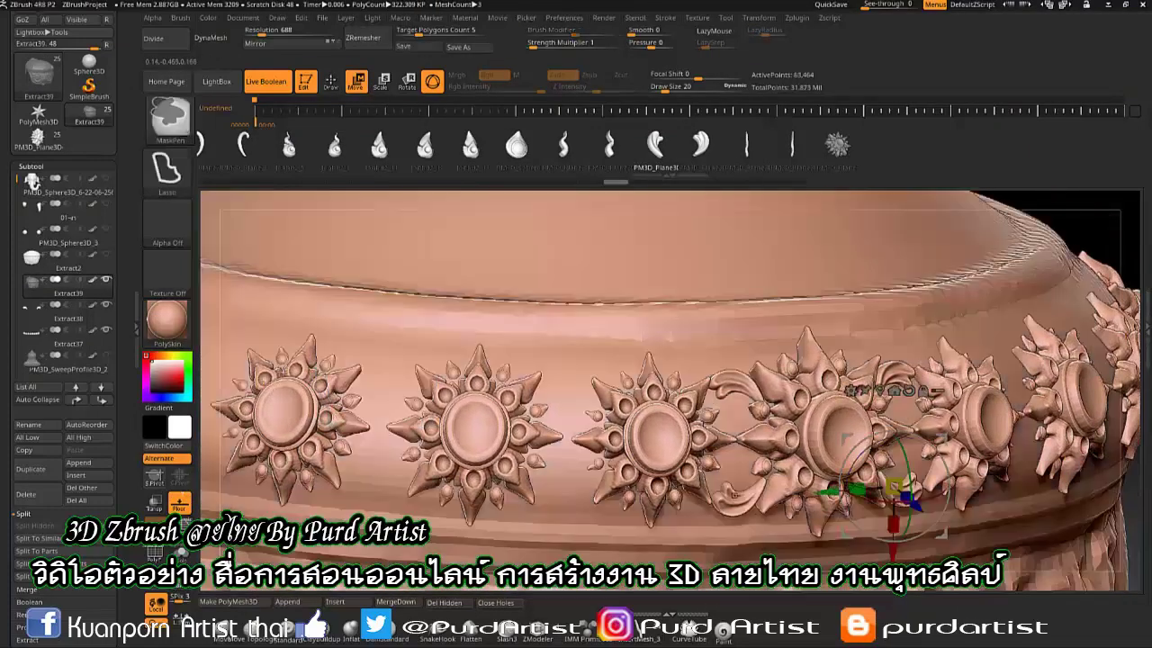
key("q")
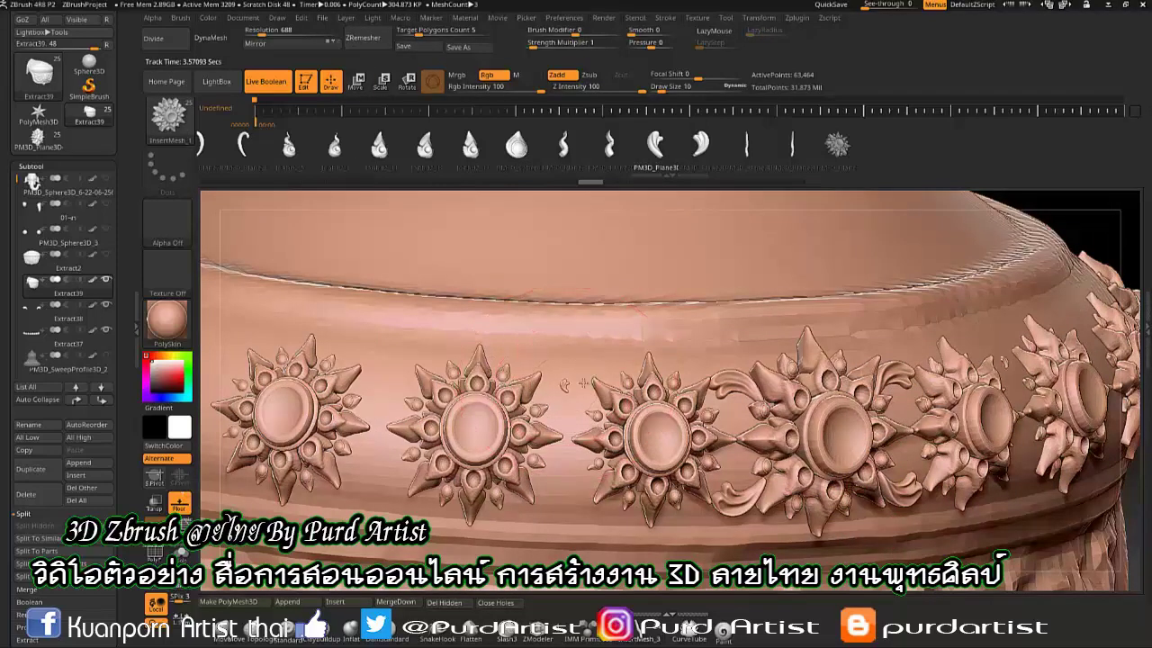
left_click_drag(564, 387, 567, 383)
key("w")
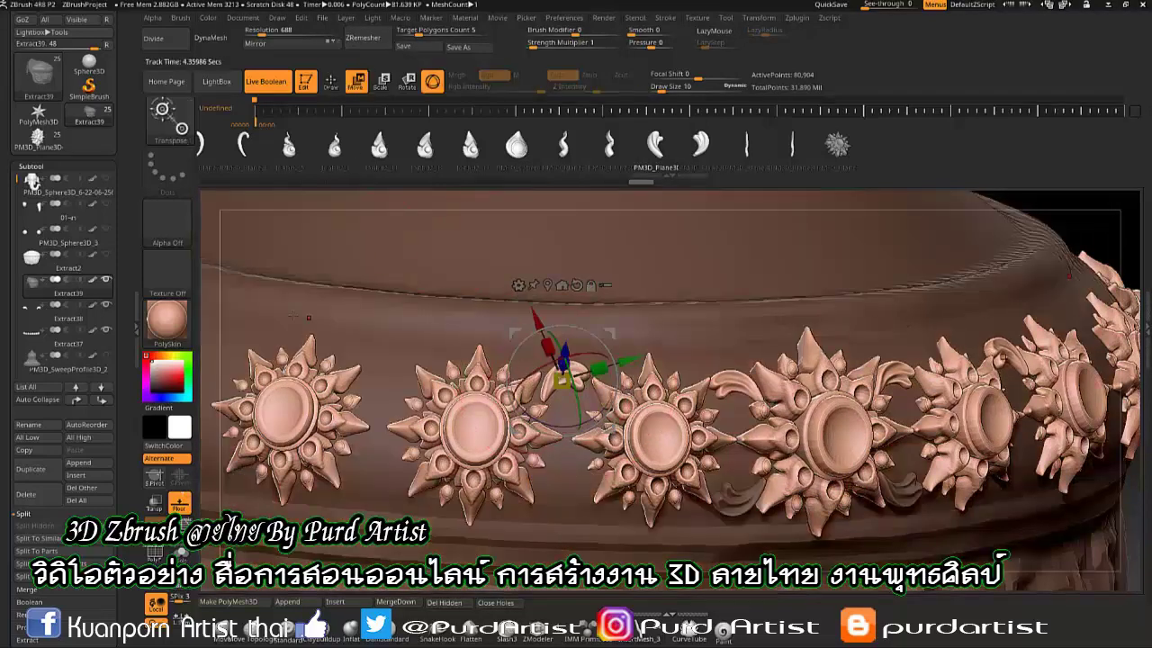
key("q")
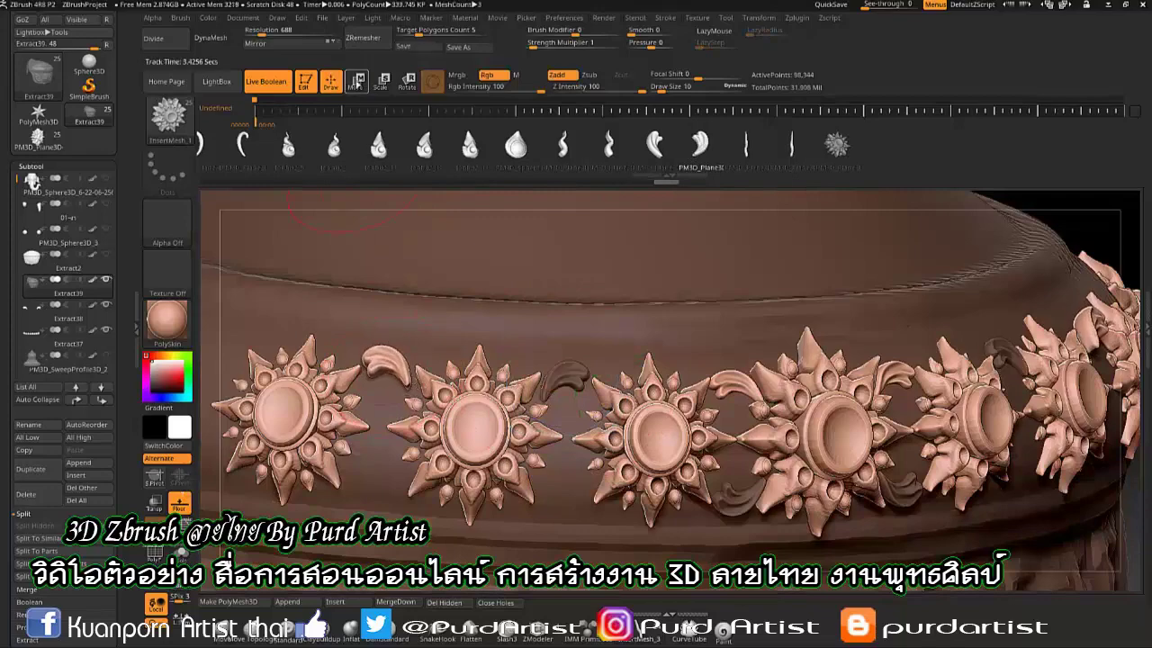
left_click_drag(383, 342, 209, 359)
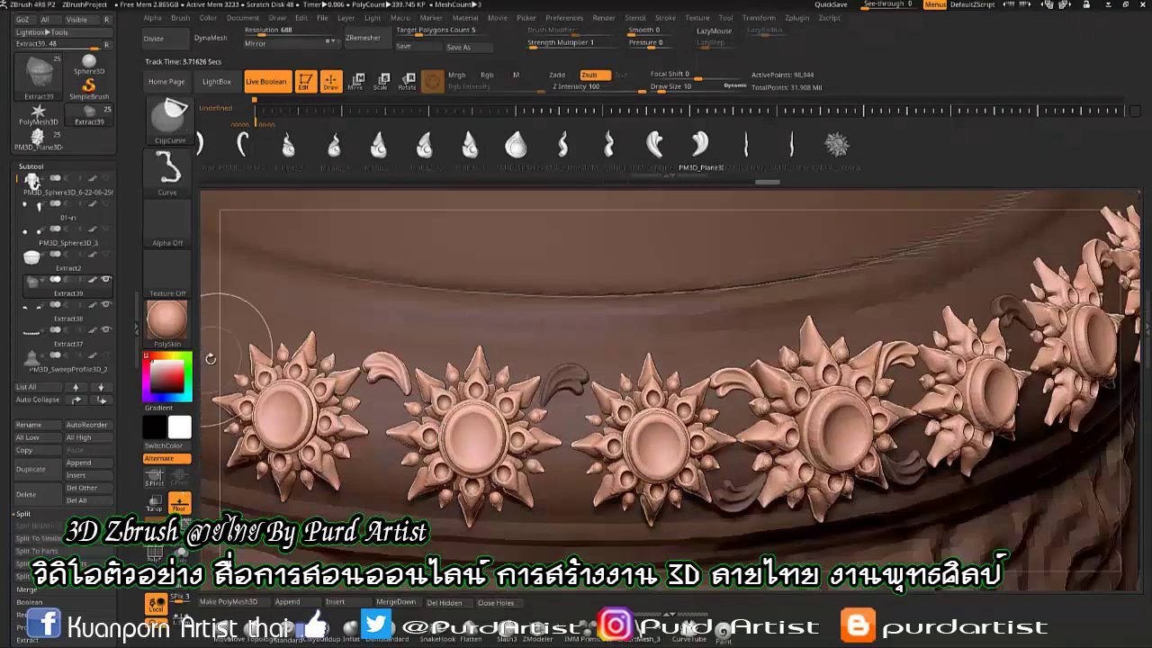
left_click(209, 358, "ctrl")
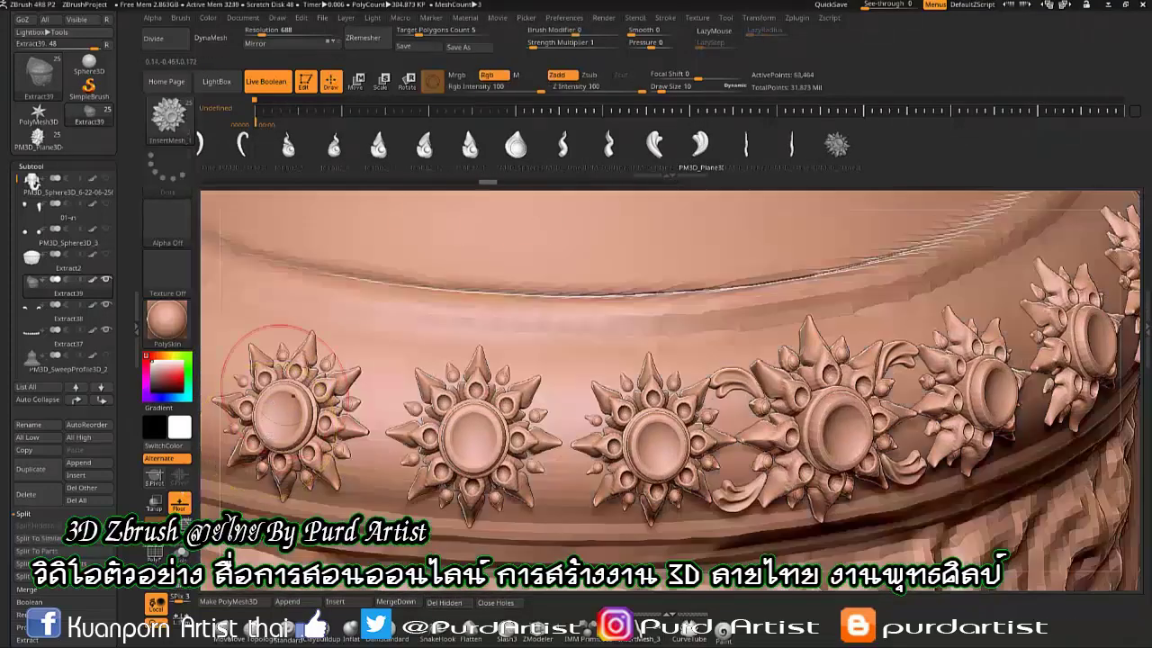
Place leaves between the first, second and third flowers, undoing a misplaced lower leaf.
left_click_drag(568, 396, 562, 380)
key("w")
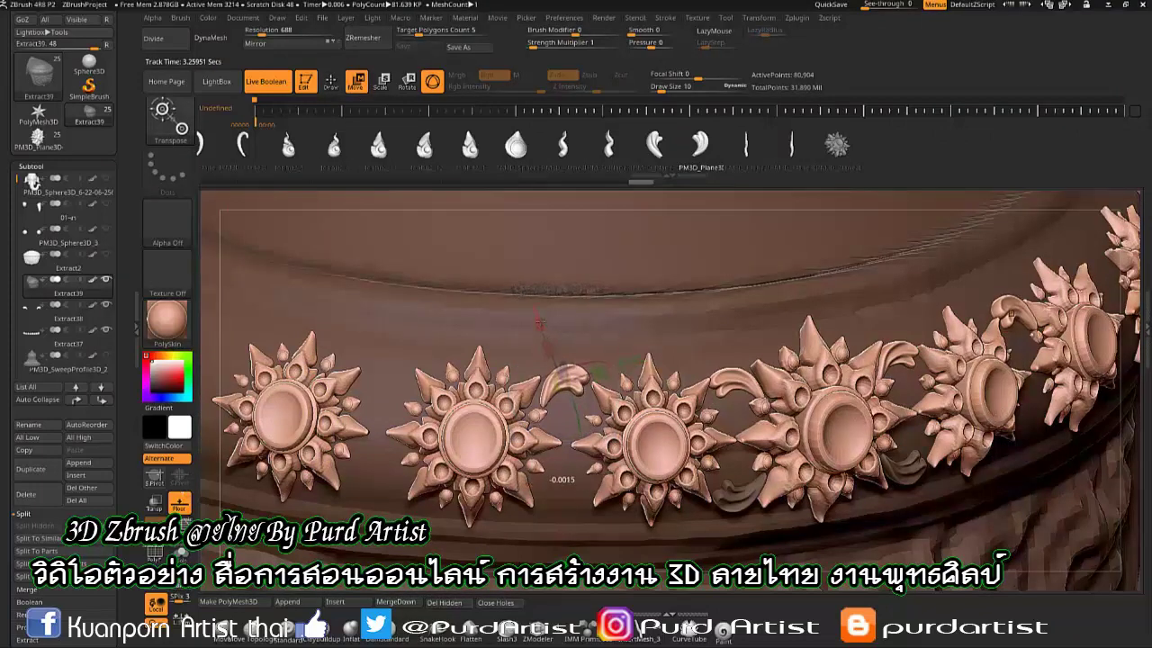
key("q")
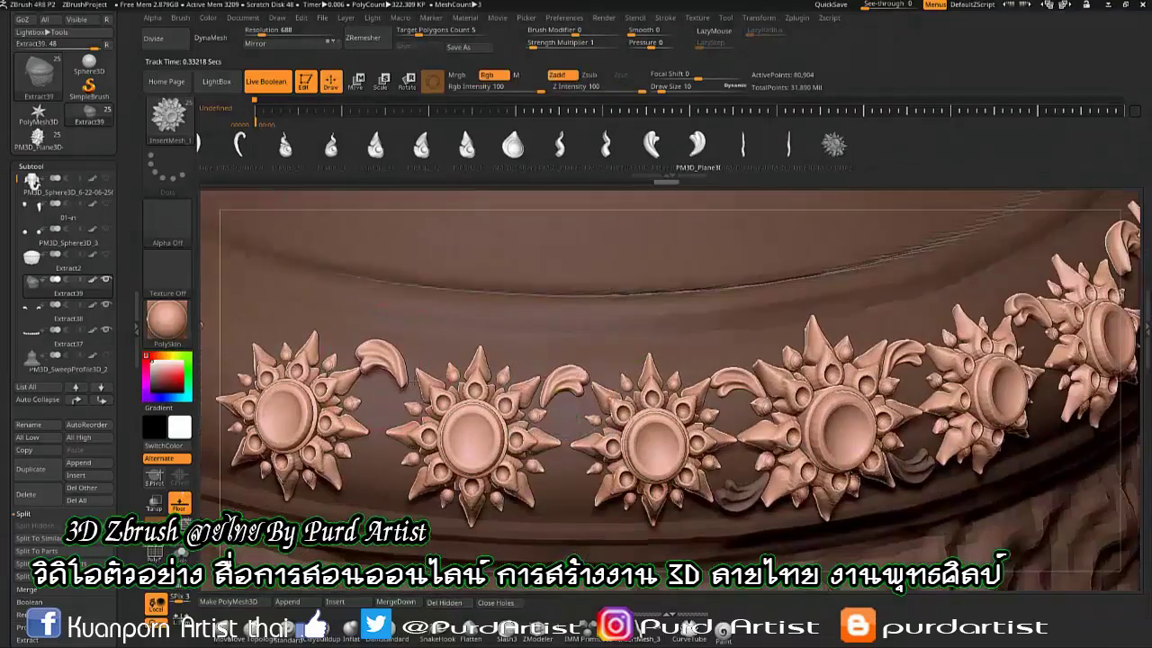
left_click_drag(396, 373, 387, 365)
key("w")
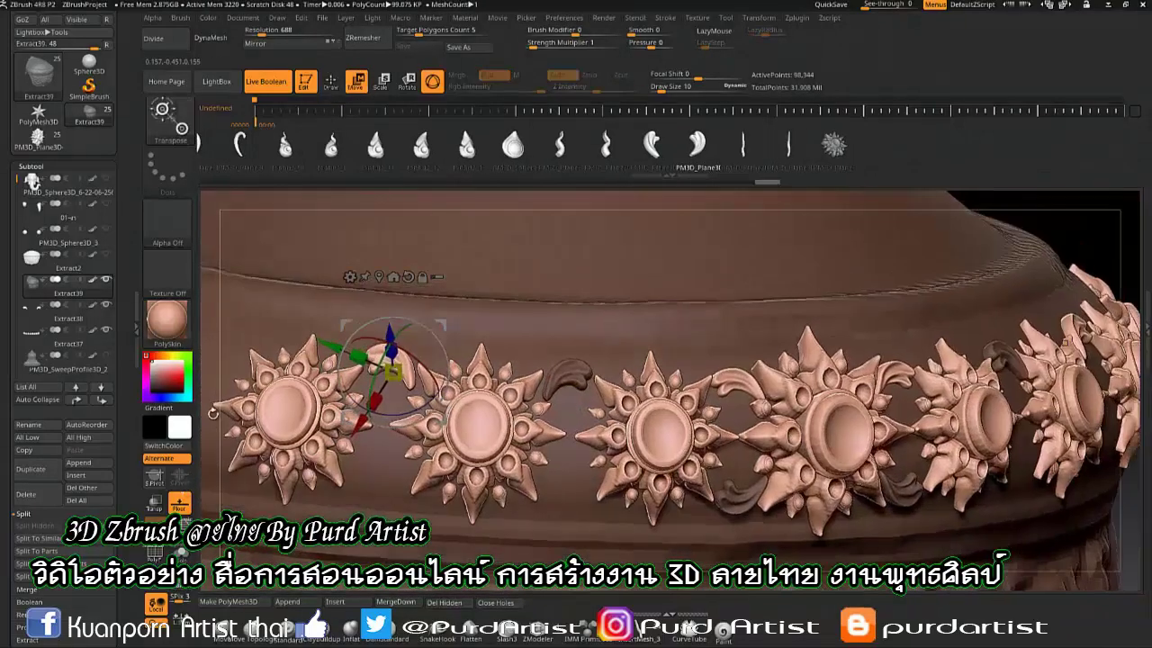
left_click(341, 90)
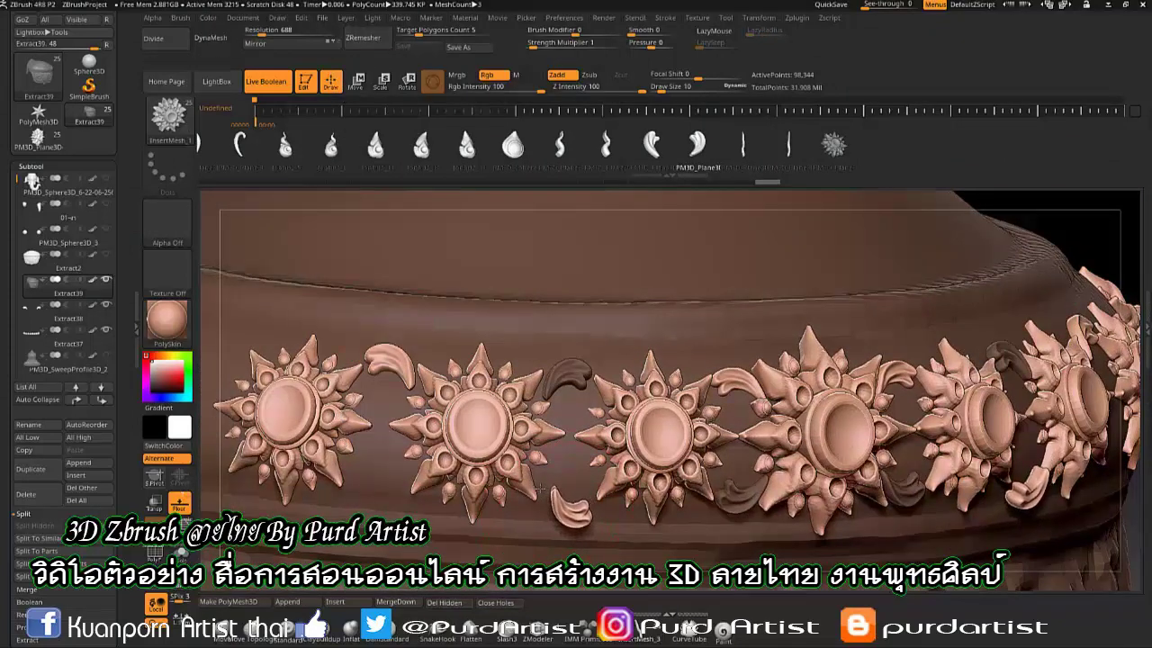
key("w")
left_click(540, 489, "ctrl")
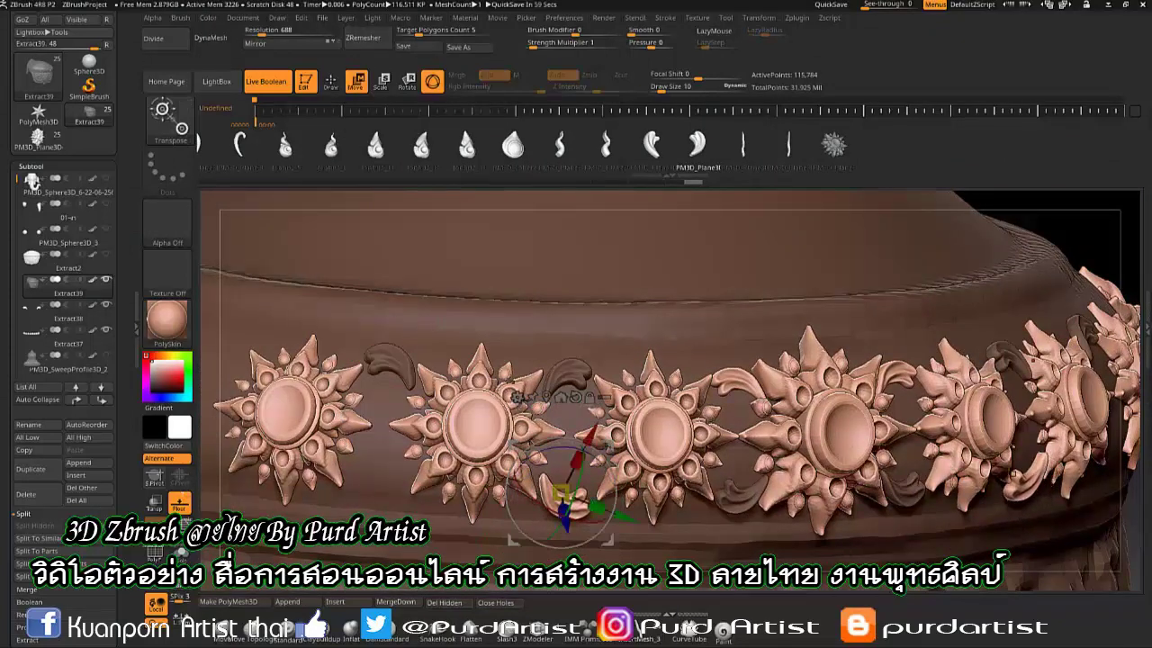
key("ctrl+z")
Set the crescent piece in place beneath the stars along the band.
left_click_drag(207, 308, 561, 489)
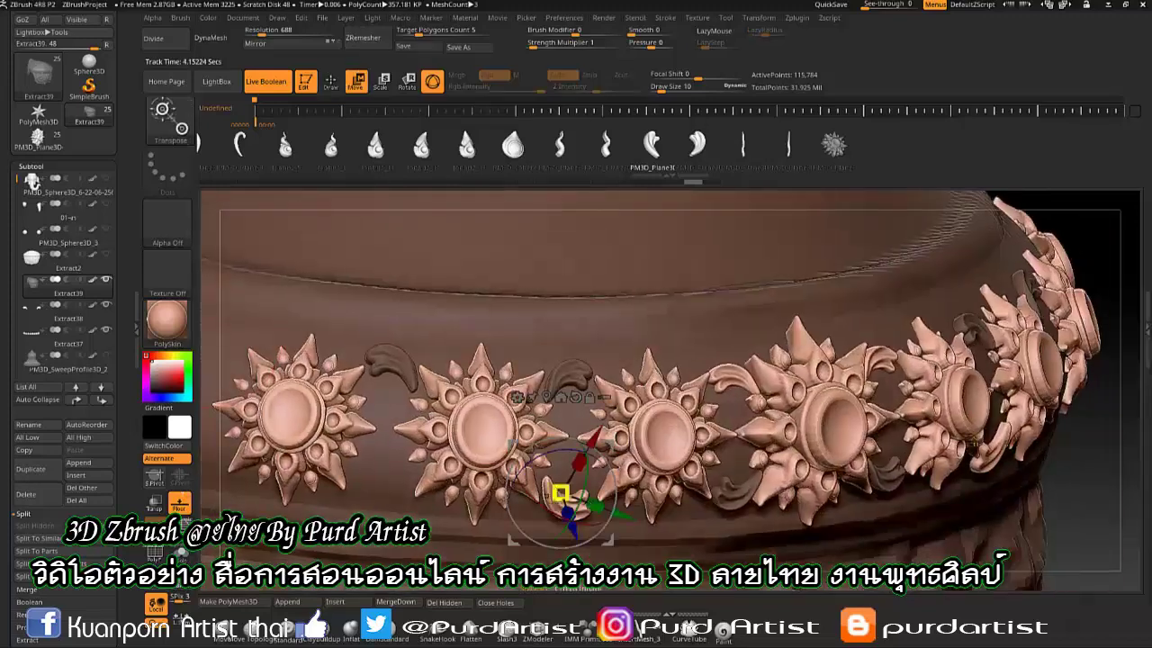
left_click(396, 486, "alt")
key("w")
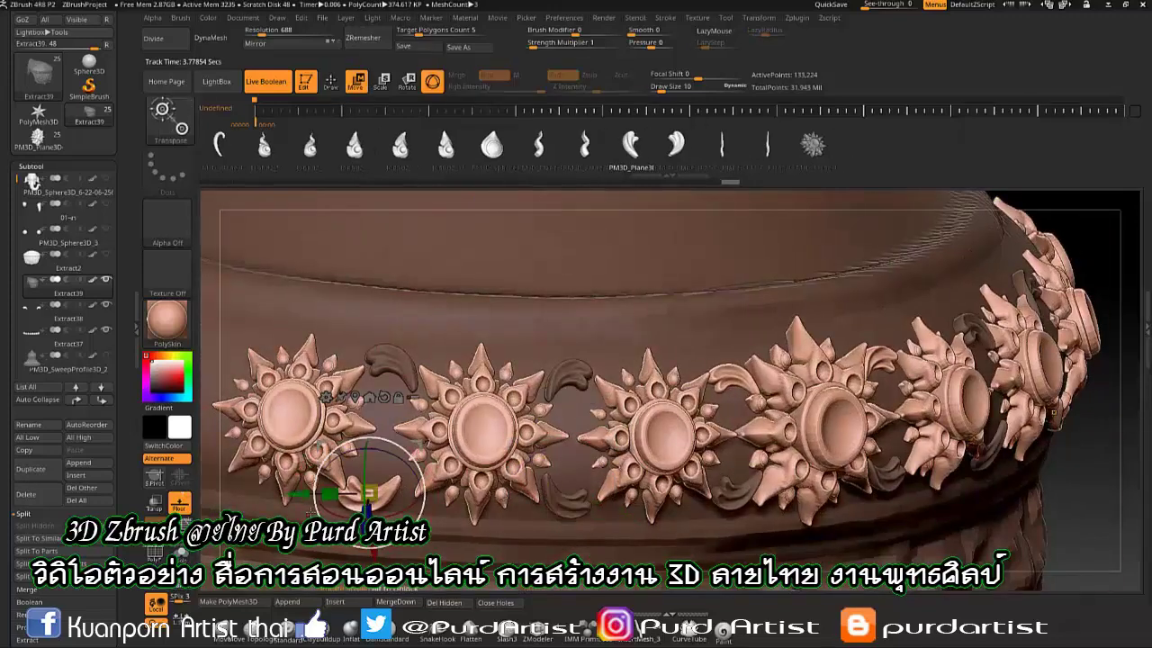
left_click_drag(1125, 378, 810, 387)
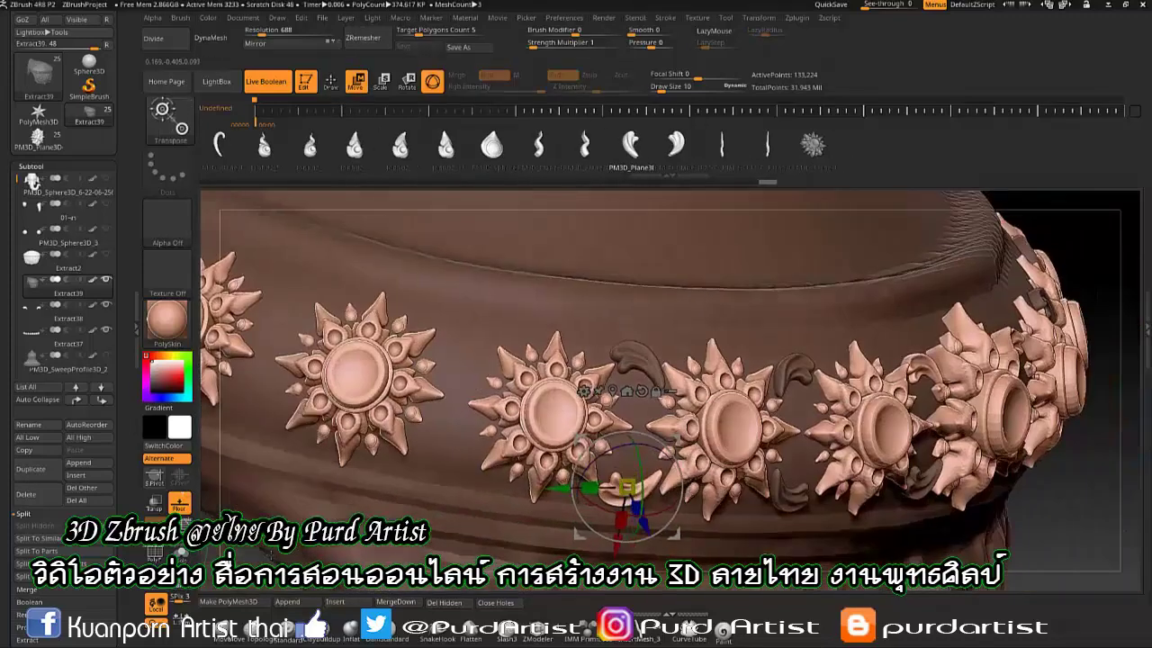
key("q")
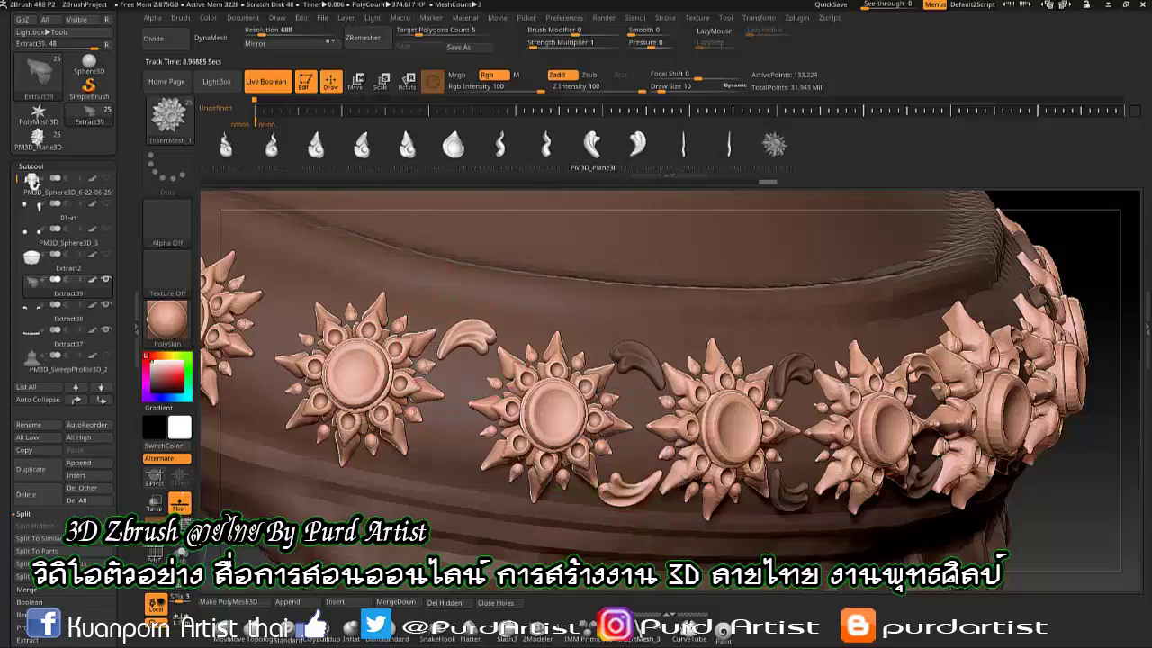
left_click(364, 84)
key("q")
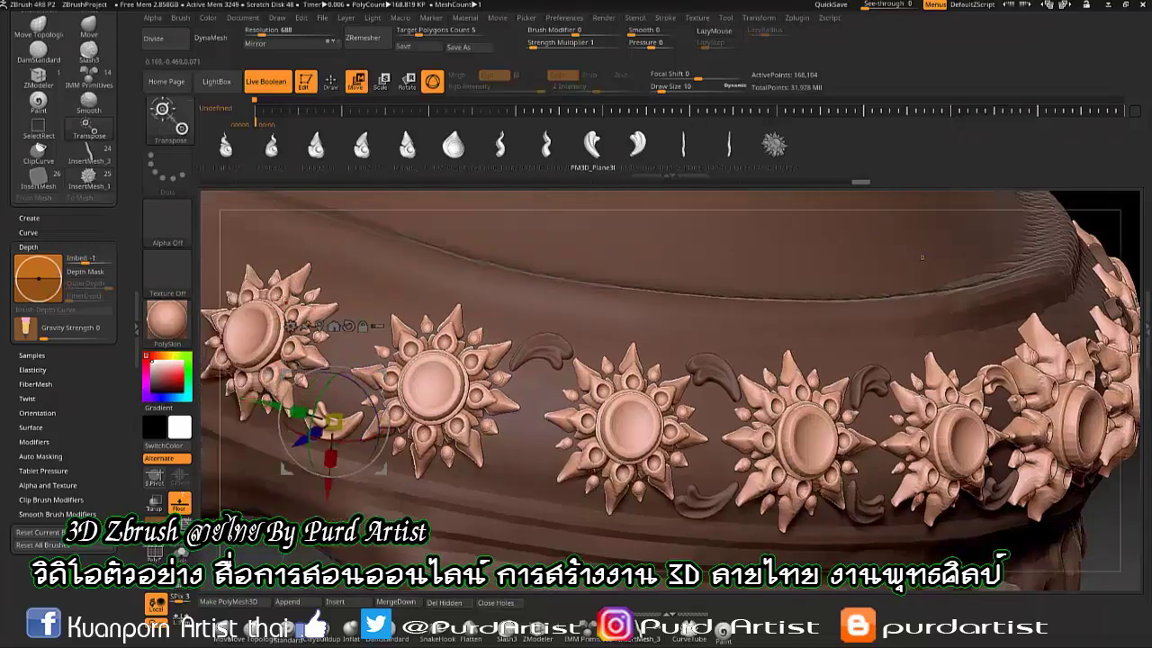
Position the crescent ornament near the leftmost flower on the band.
key("q")
left_click(360, 86)
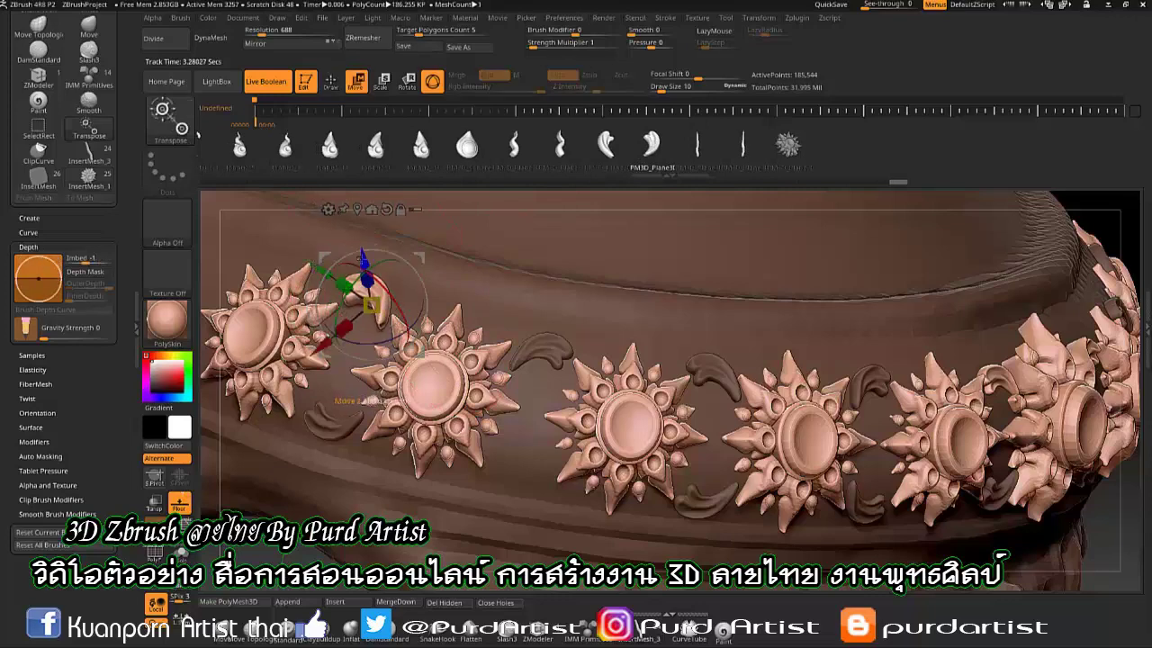
left_click(333, 83)
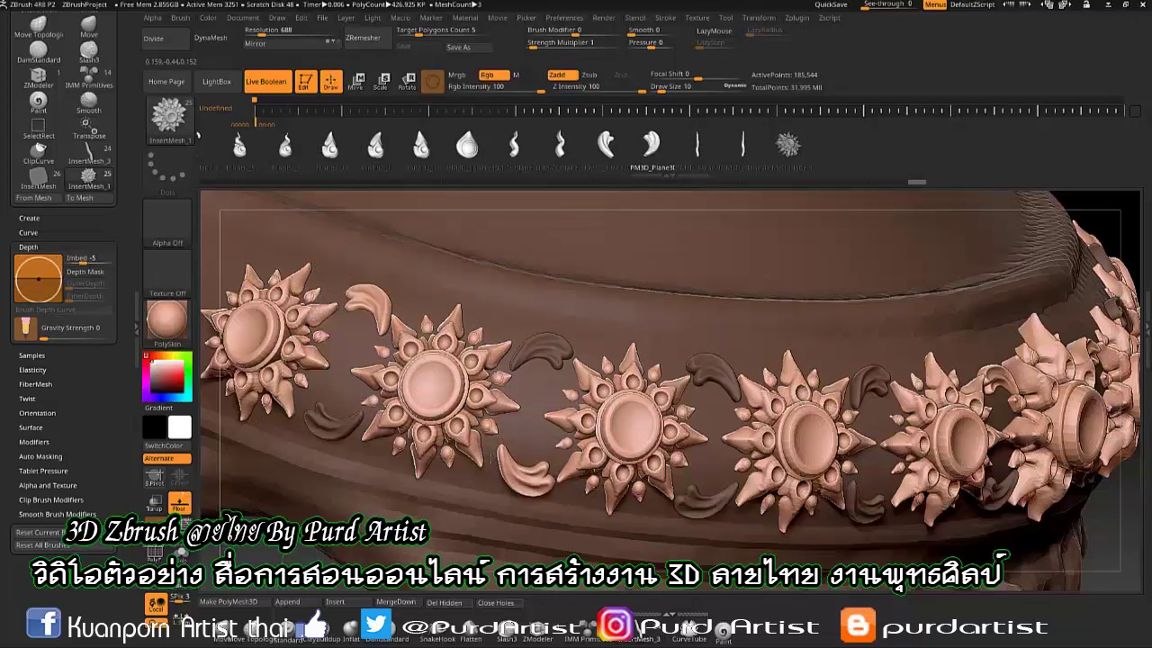
key("w")
left_click_drag(509, 498, 630, 378)
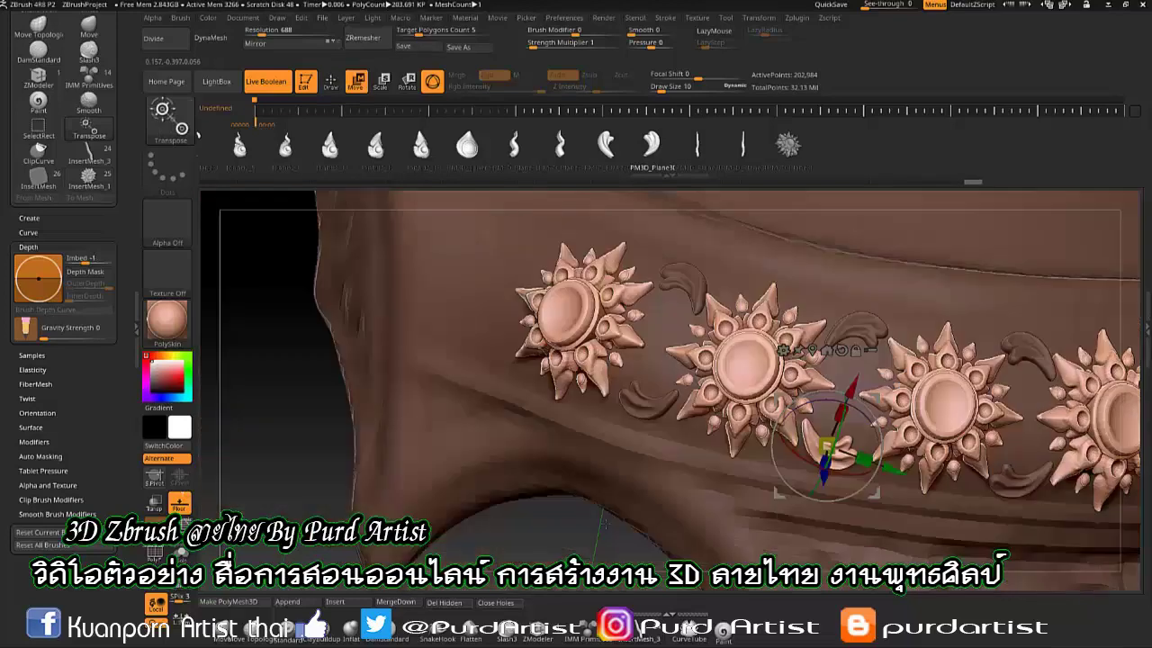
Add a leaf beside the leftmost flower, rotated along the band, and a larger crescent below it.
left_click(331, 82)
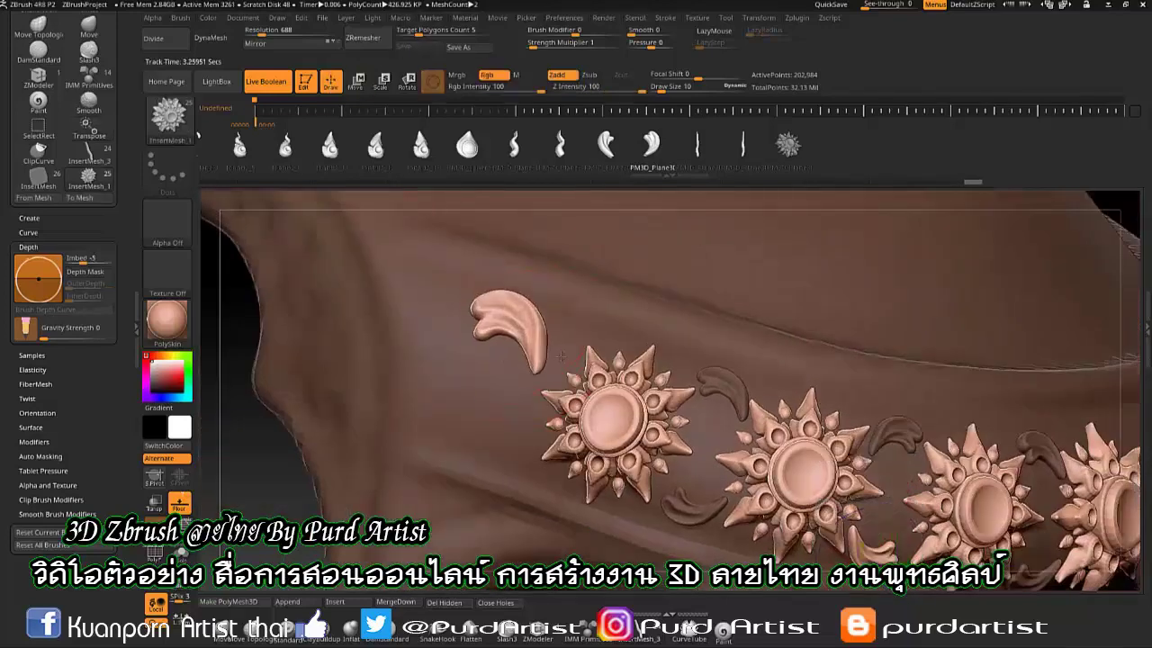
key("w")
left_click_drag(563, 357, 524, 304)
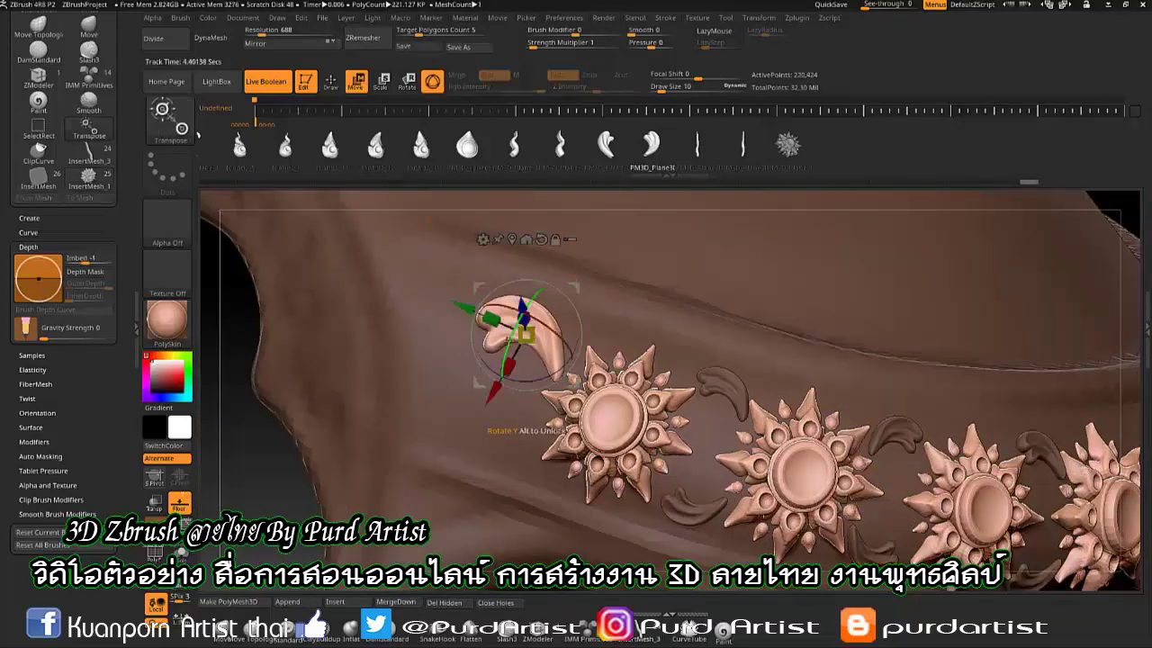
key("q")
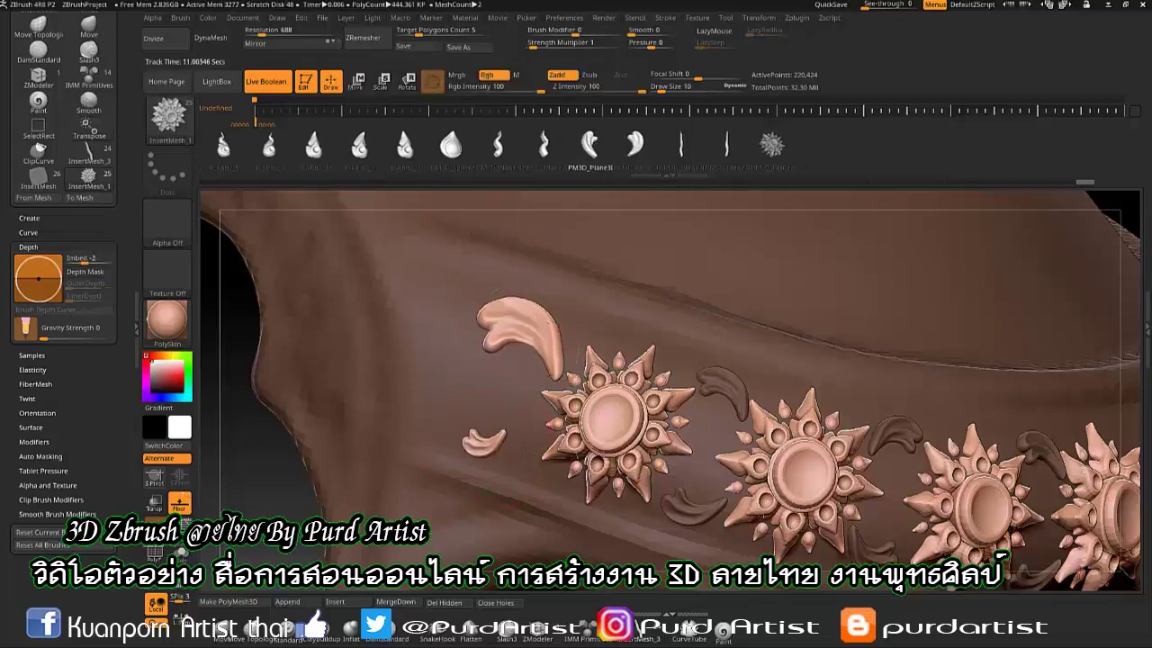
left_click_drag(483, 441, 499, 441)
key("w")
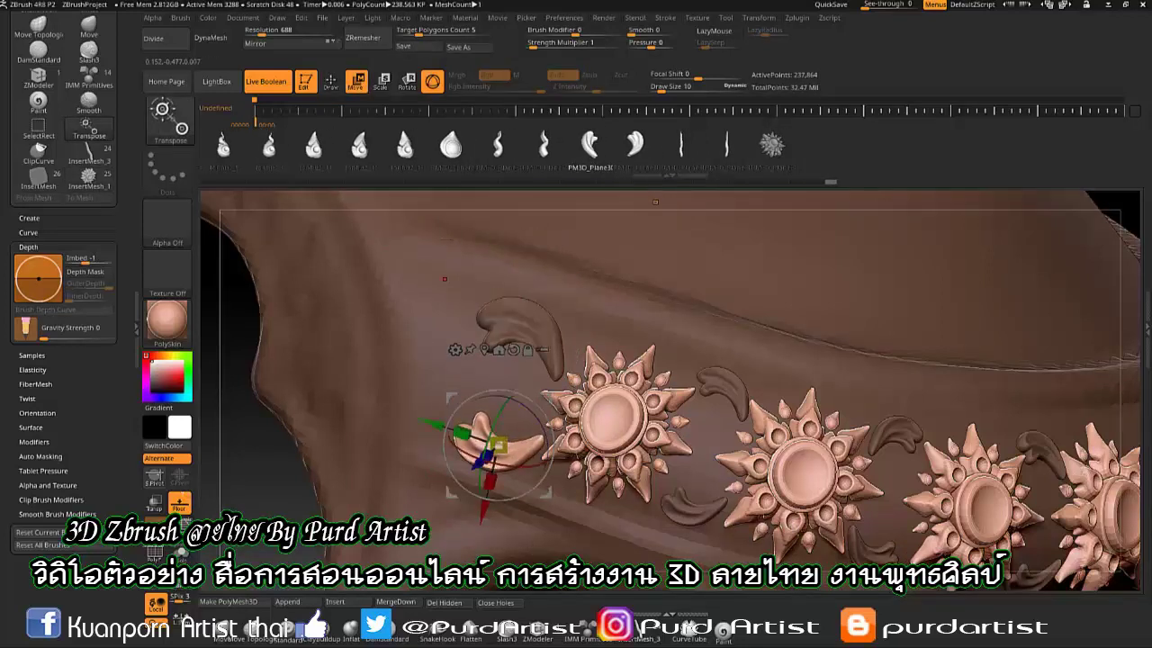
key("q")
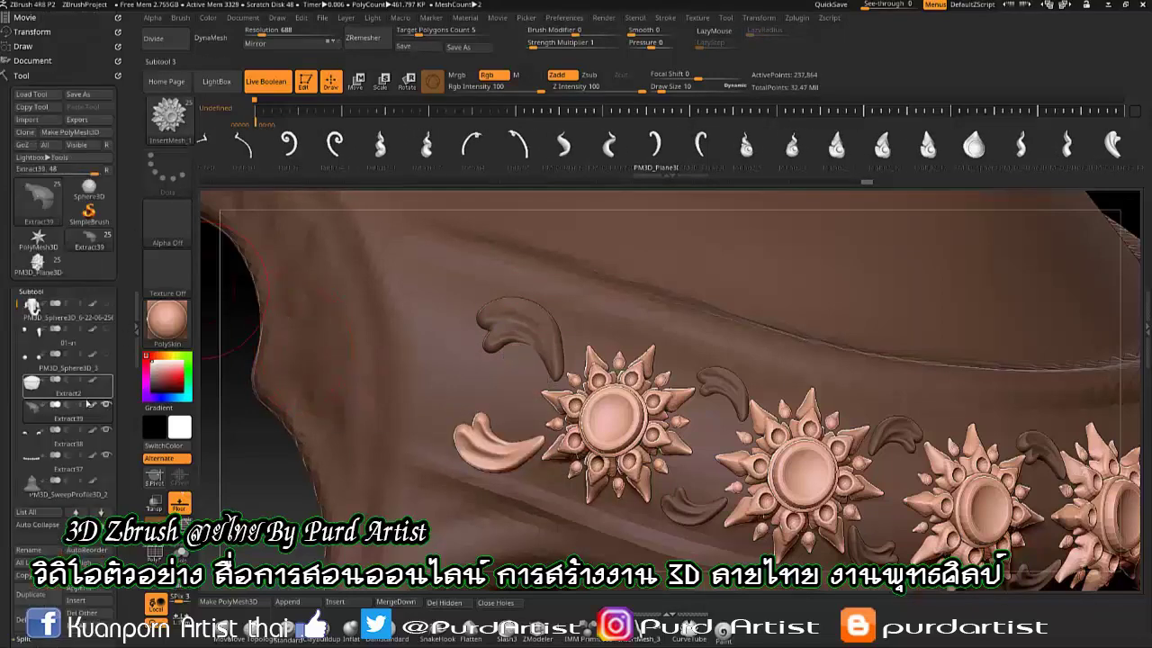
Insert a small spiral curl under the gap between the first two flowers and adjust it.
key("w")
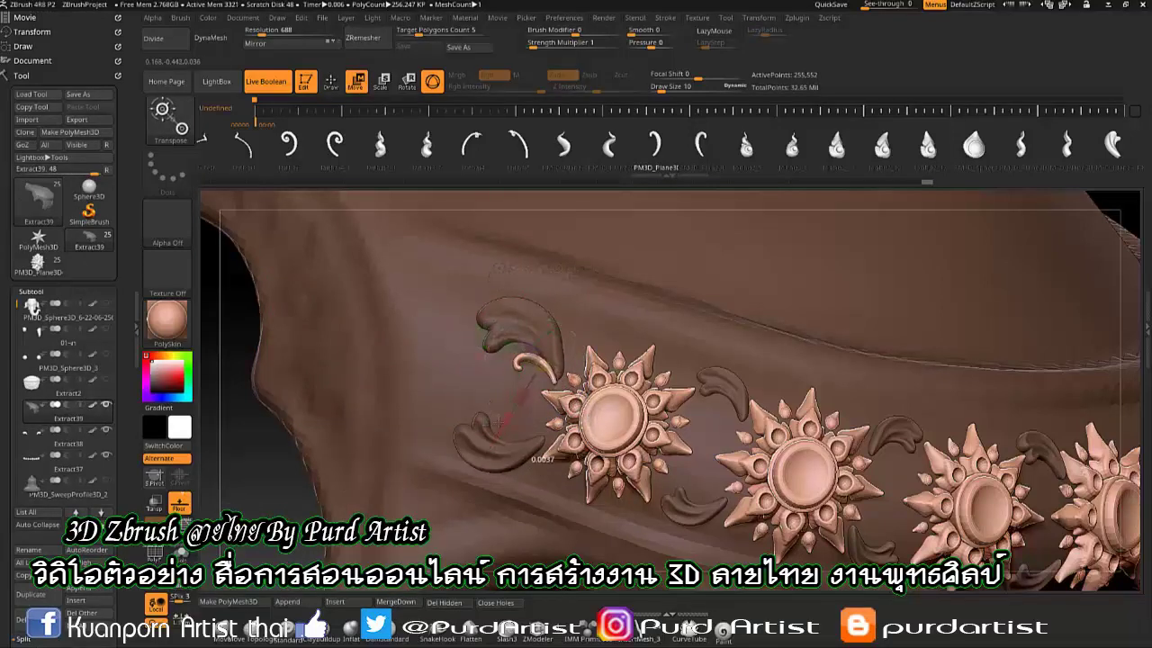
mouse_move(500, 421)
right_mouse_down()
mouse_move(540, 355)
mouse_move(504, 396)
right_mouse_up()
key("q")
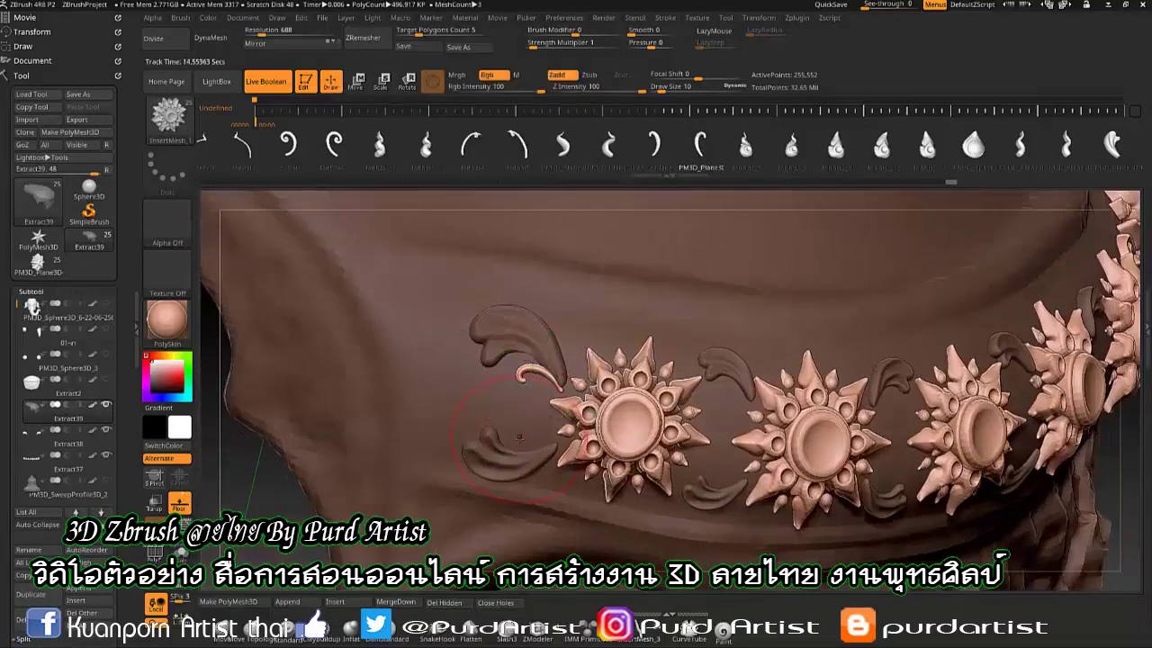
left_click(531, 437, "alt")
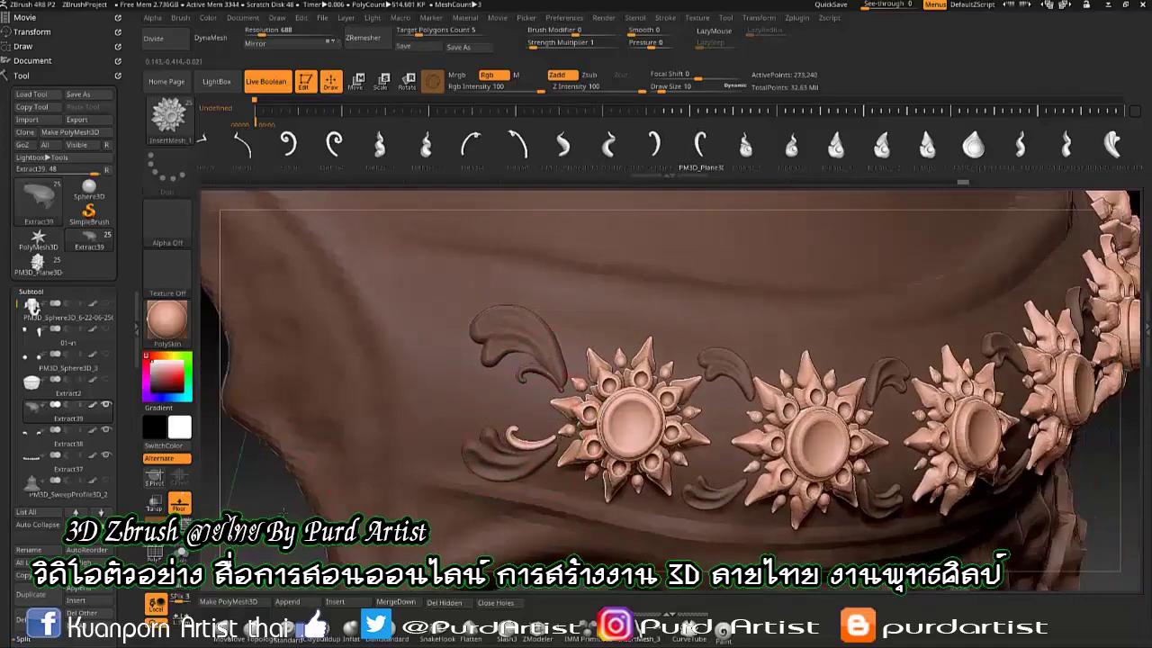
key("w")
mouse_move(560, 436)
right_mouse_down()
mouse_move(630, 378)
mouse_move(709, 428)
mouse_move(630, 387)
right_mouse_up()
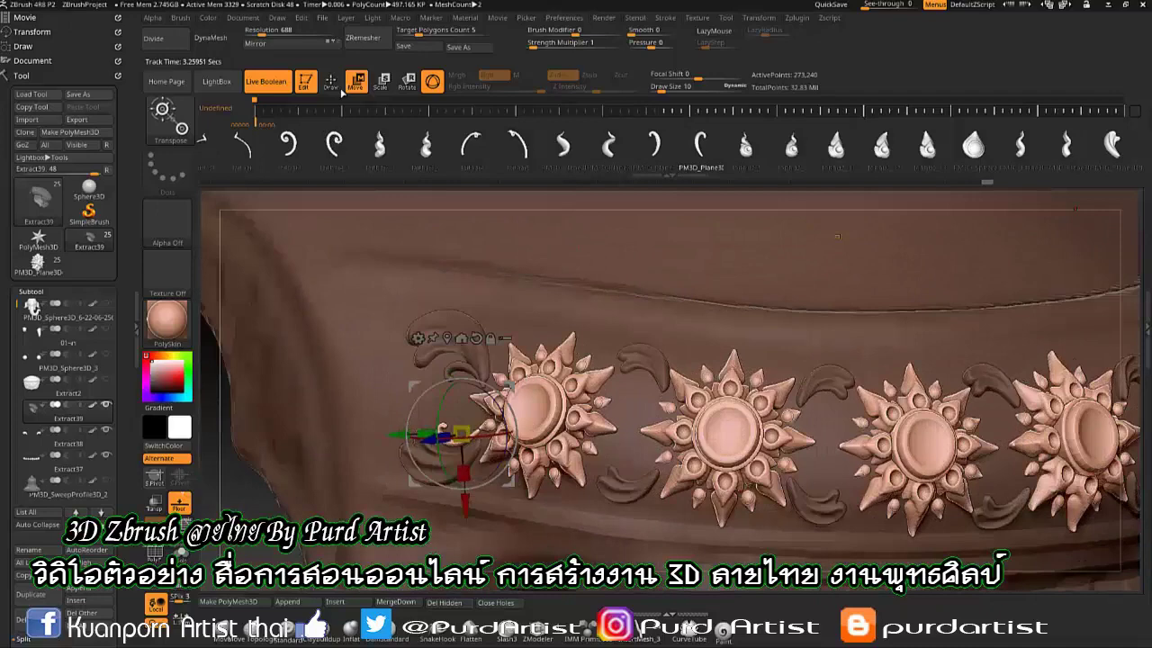
left_click(332, 84)
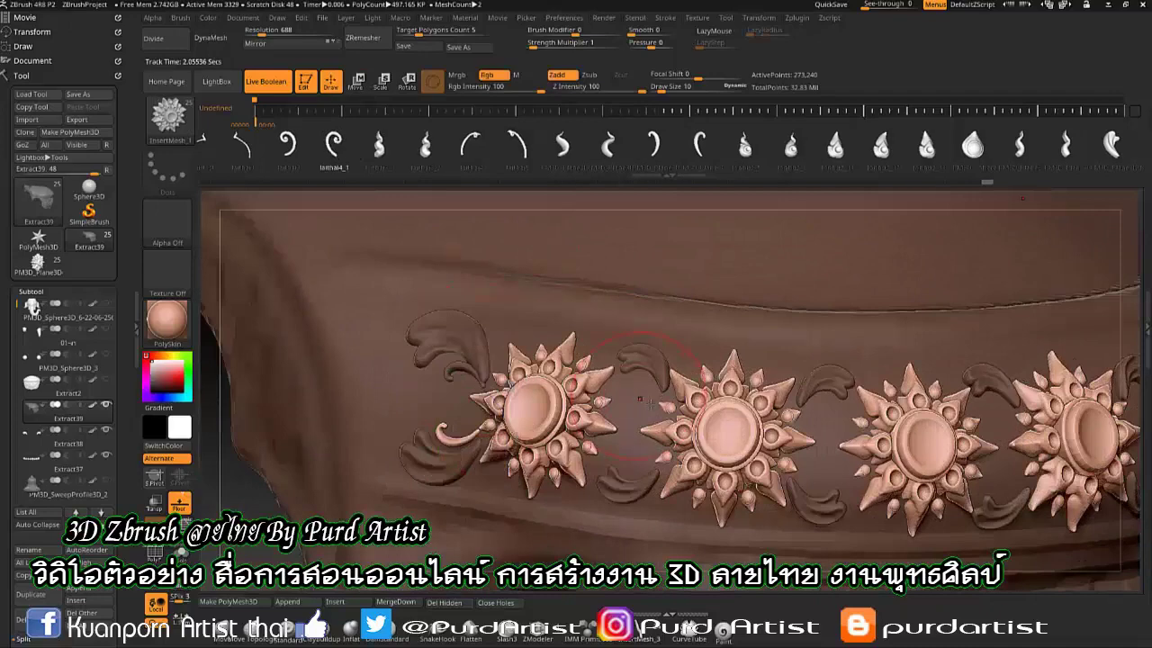
key("w")
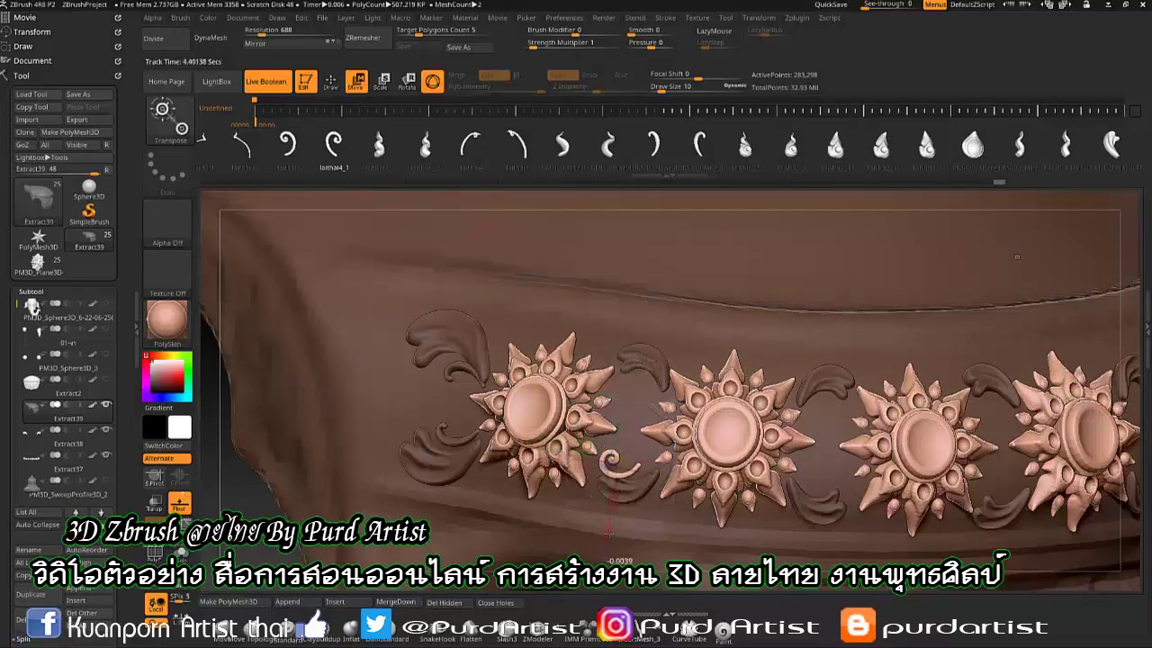
right_click_drag(630, 450, 630, 423, "ctrl")
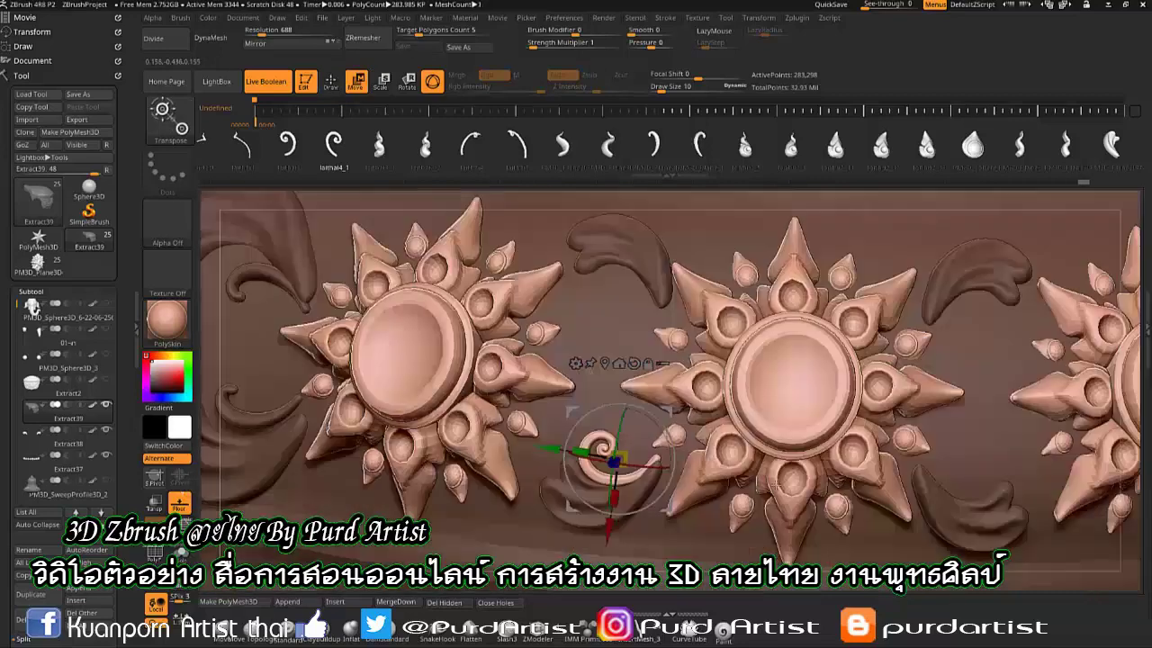
Rotate and reposition the first inserted spiral ornament on the band.
key("q")
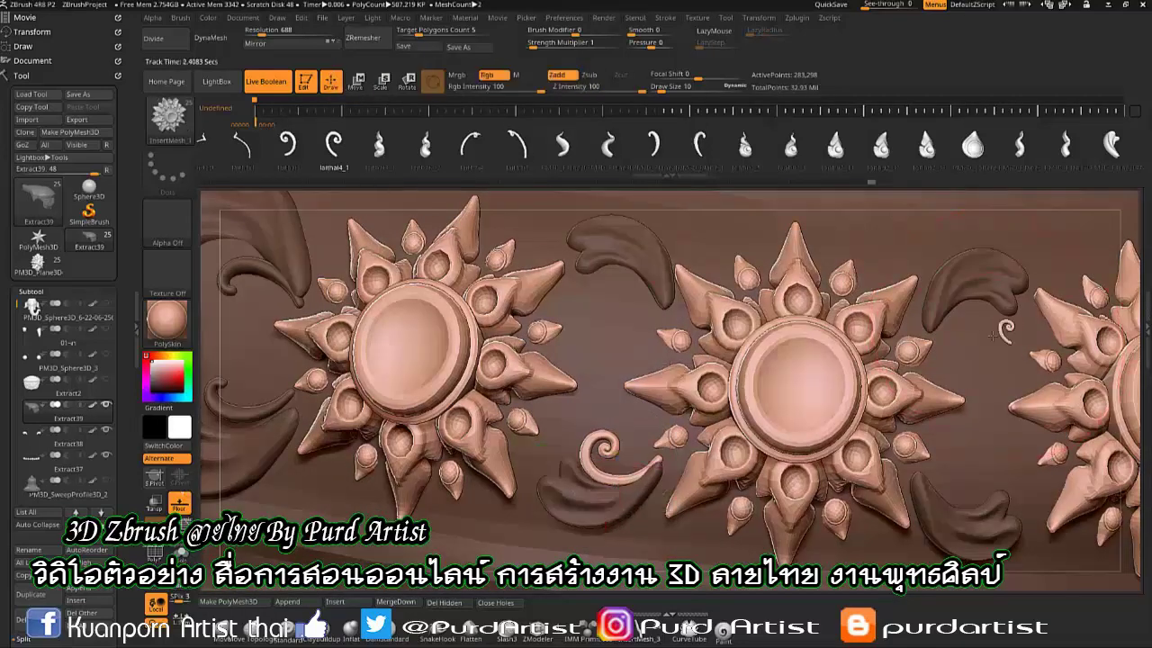
key("w")
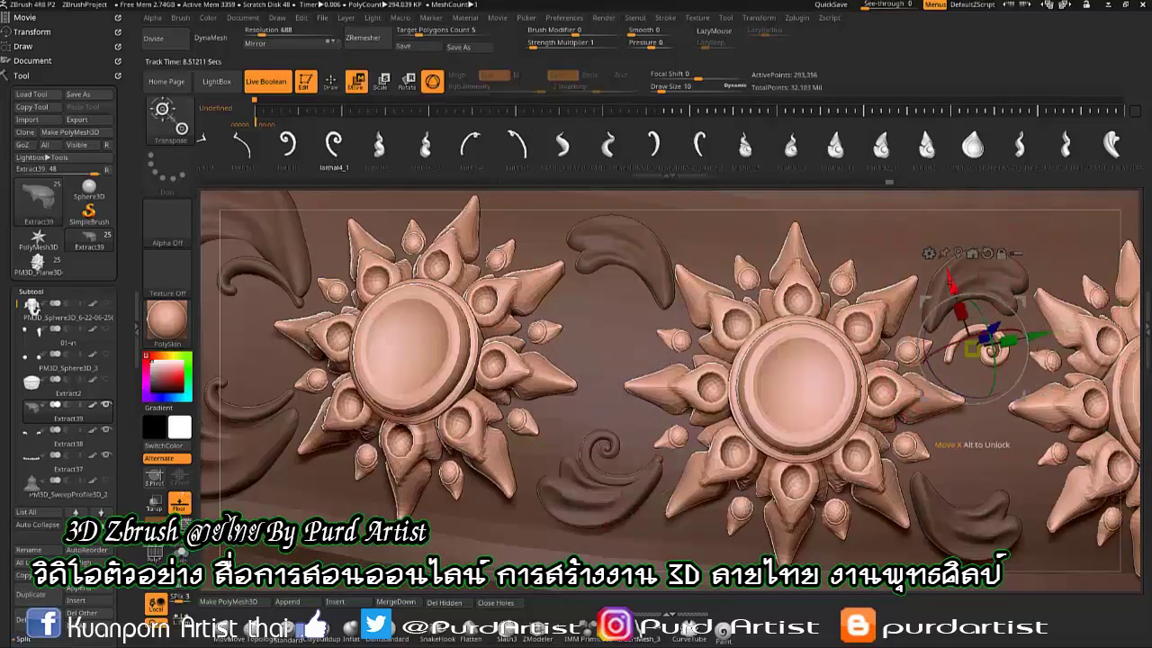
left_click_drag(922, 410, 954, 415)
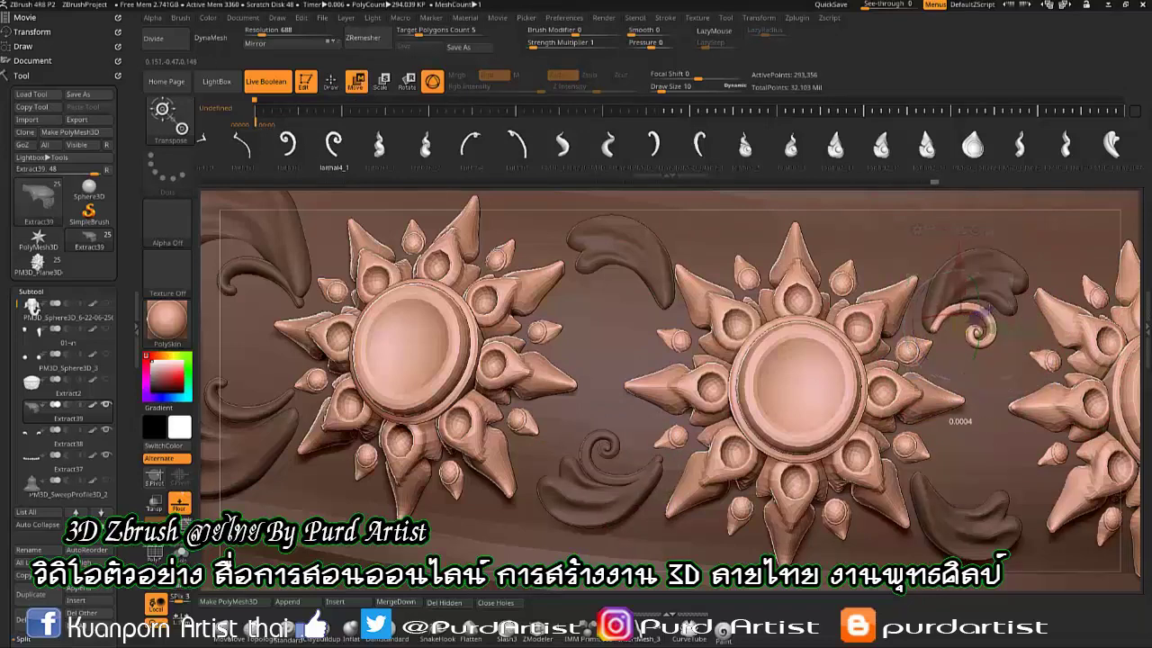
key("q")
key("w")
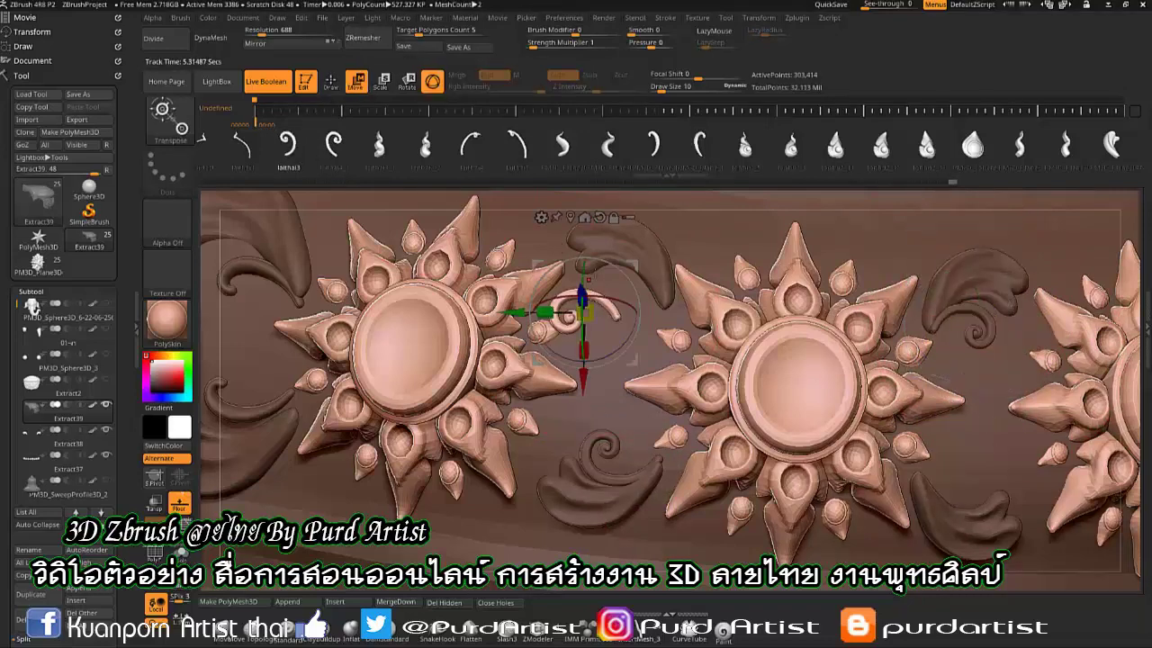
left_click_drag(621, 315, 627, 388)
key("q")
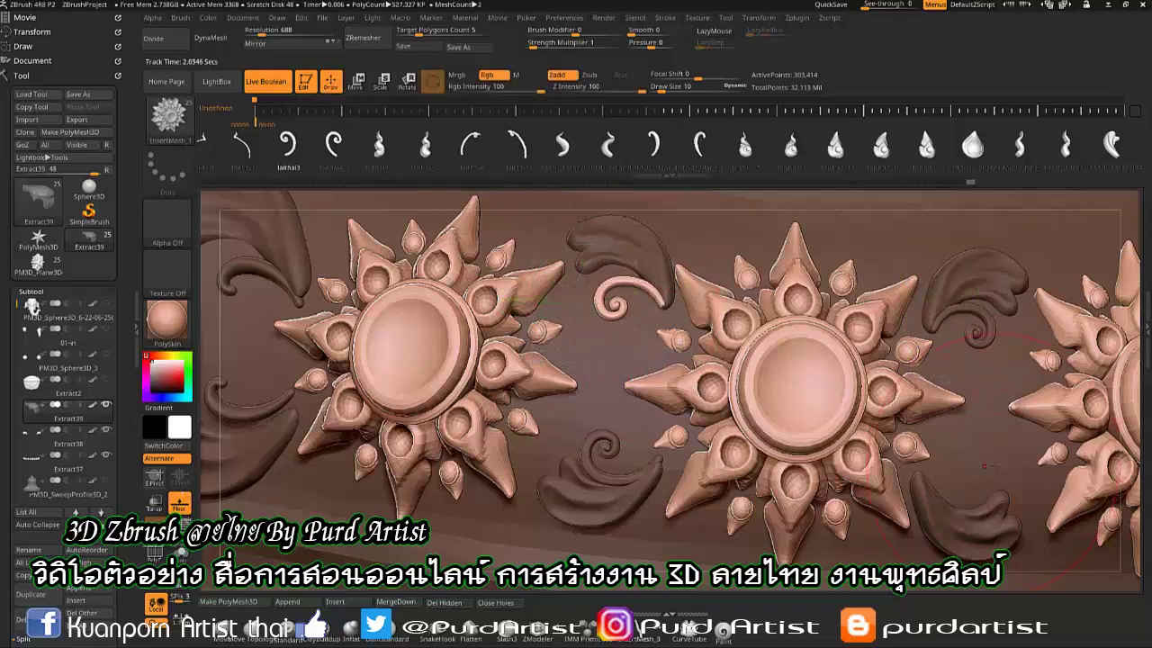
Insert another spiral on the relief at right and fine-tune its placement.
key("w")
mouse_move(967, 477)
left_mouse_down()
mouse_move(974, 468)
mouse_move(963, 472)
left_mouse_up()
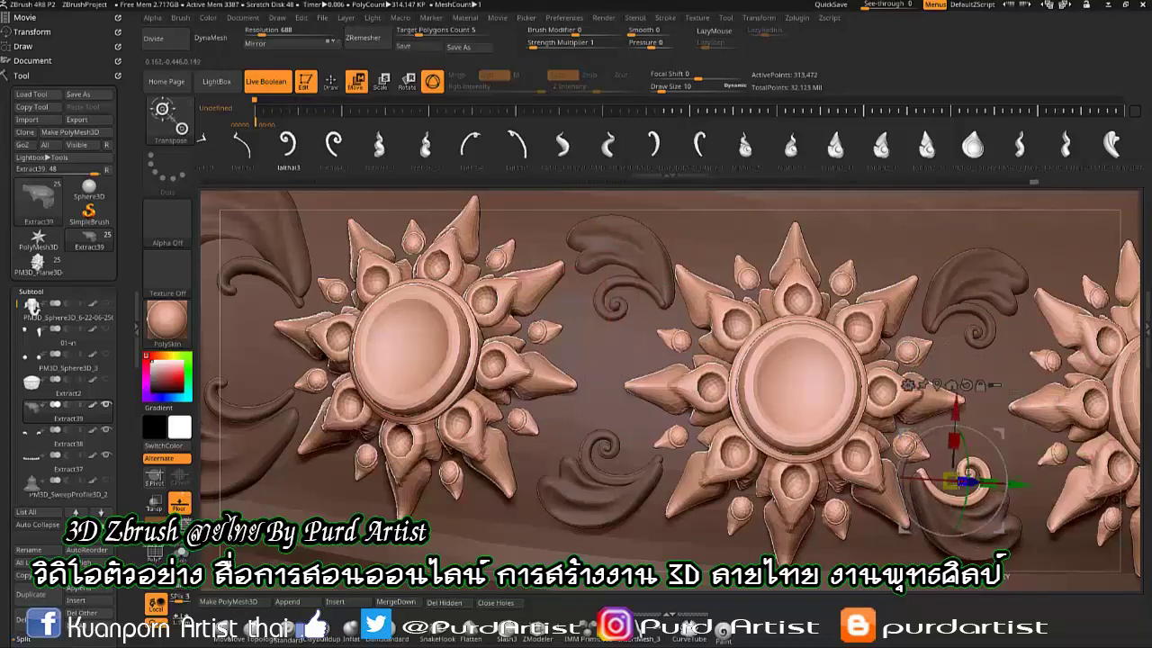
mouse_move(666, 387)
left_mouse_down()
mouse_move(594, 405)
mouse_move(567, 387)
left_mouse_up()
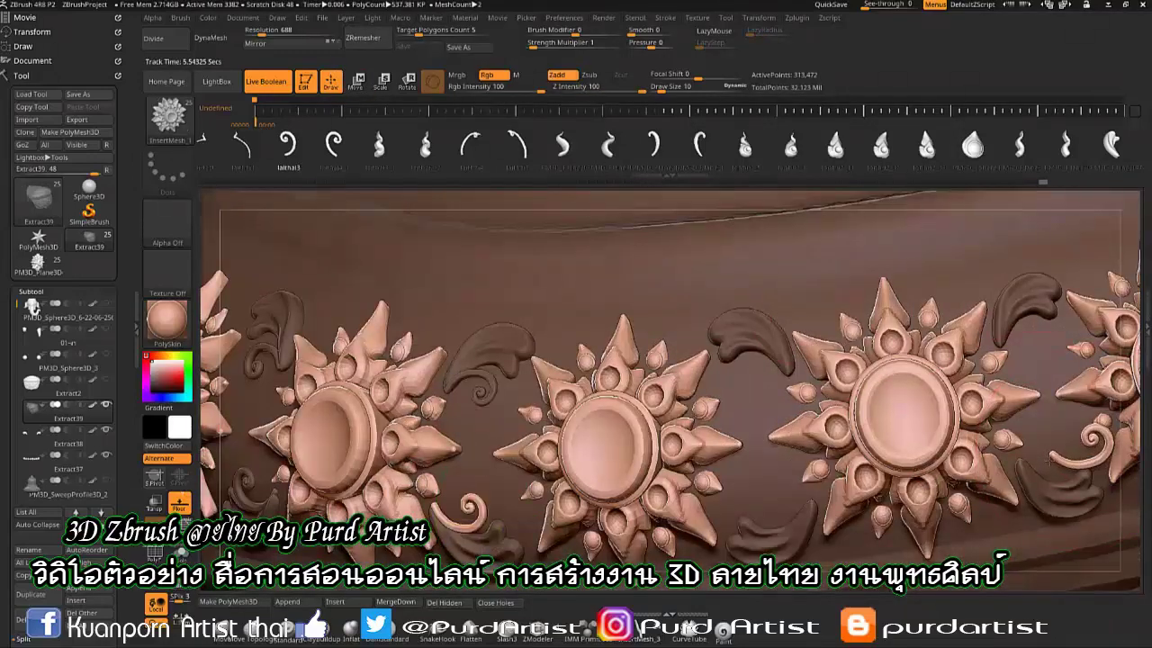
key("w")
left_click_drag(1049, 461, 1089, 432)
left_click_drag(1001, 459, 999, 468)
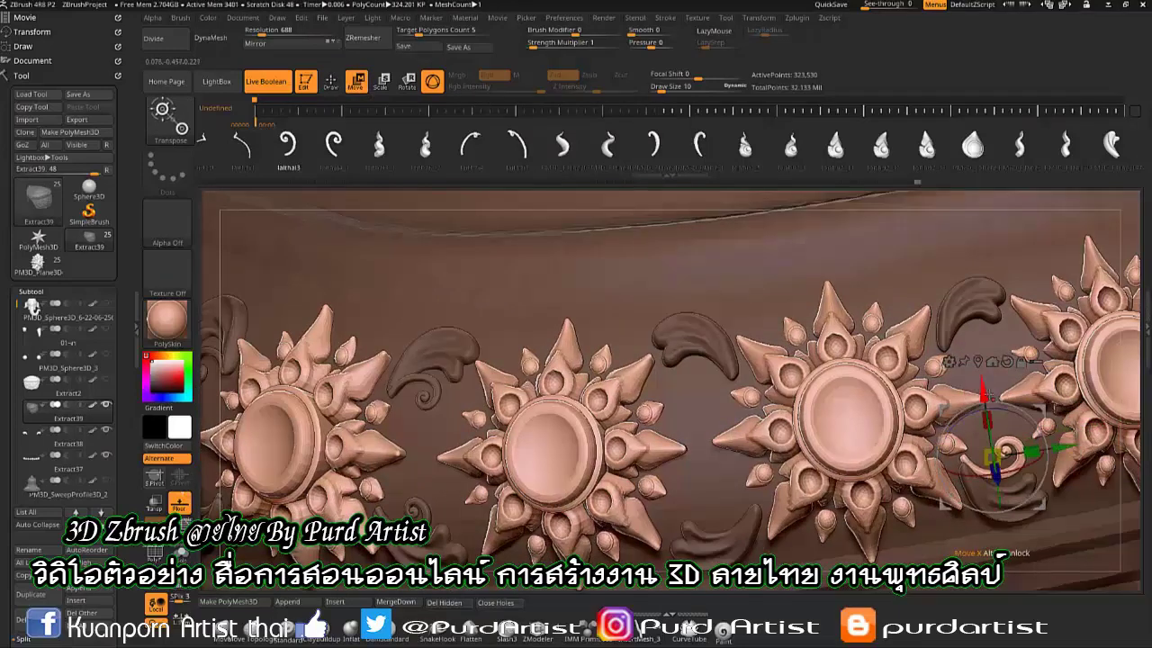
Slide a spiral across the band, then insert a larger spiral between the flowers.
left_click(333, 83)
key("w")
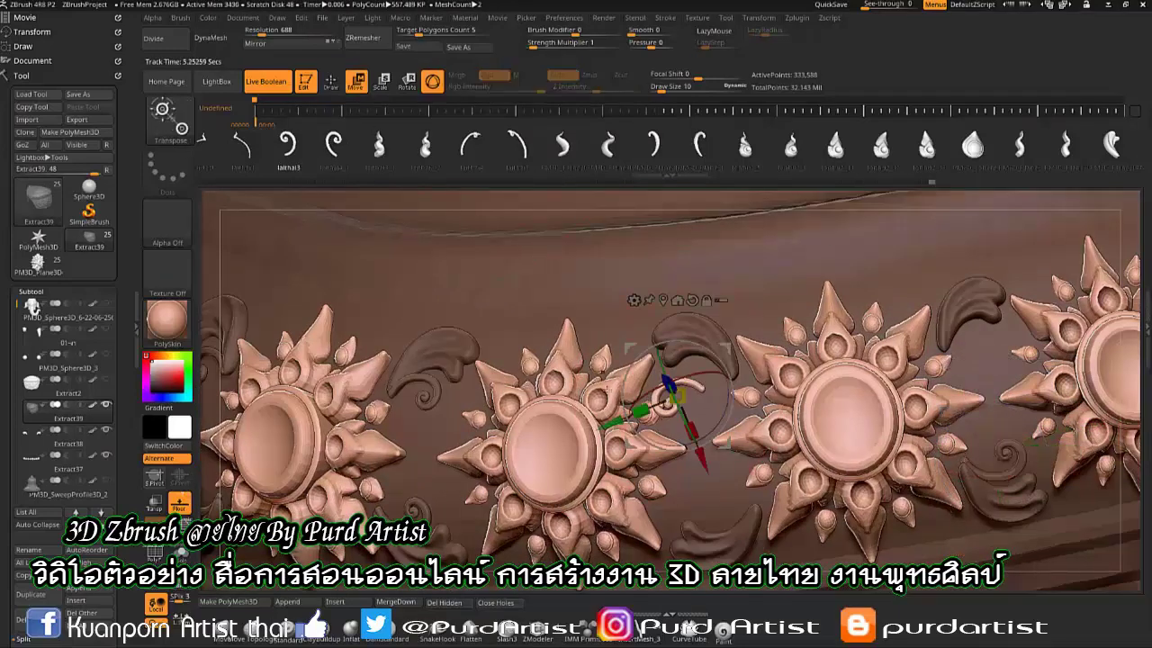
left_click_drag(666, 398, 699, 374)
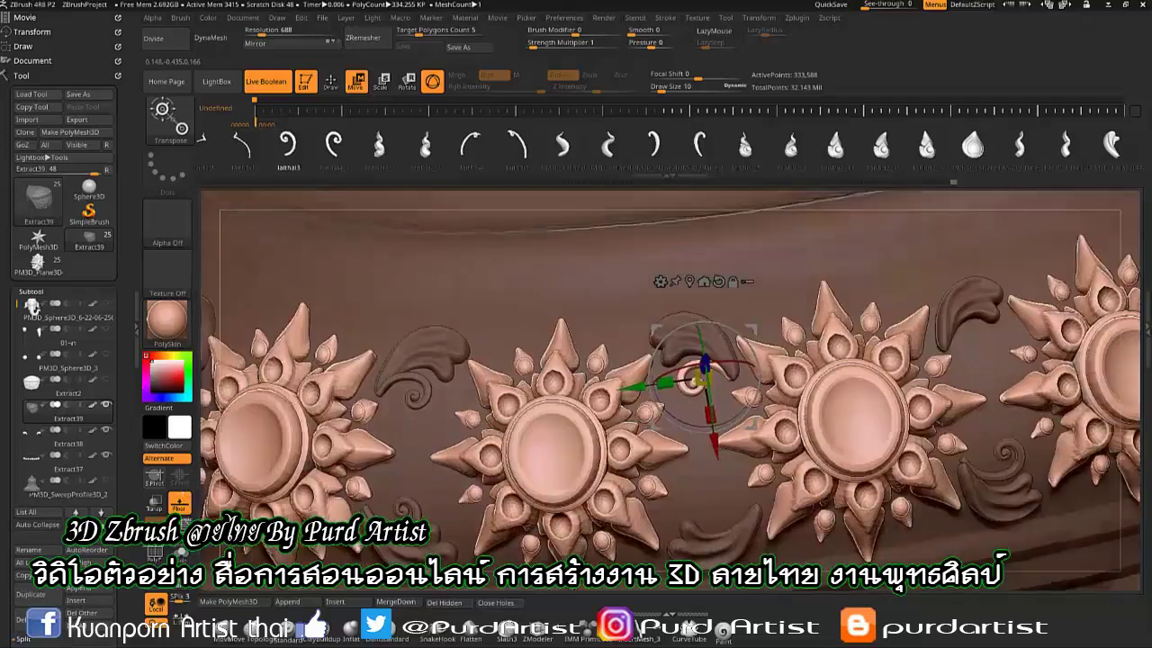
left_click(289, 144)
left_click_drag(725, 501, 713, 495)
key("w")
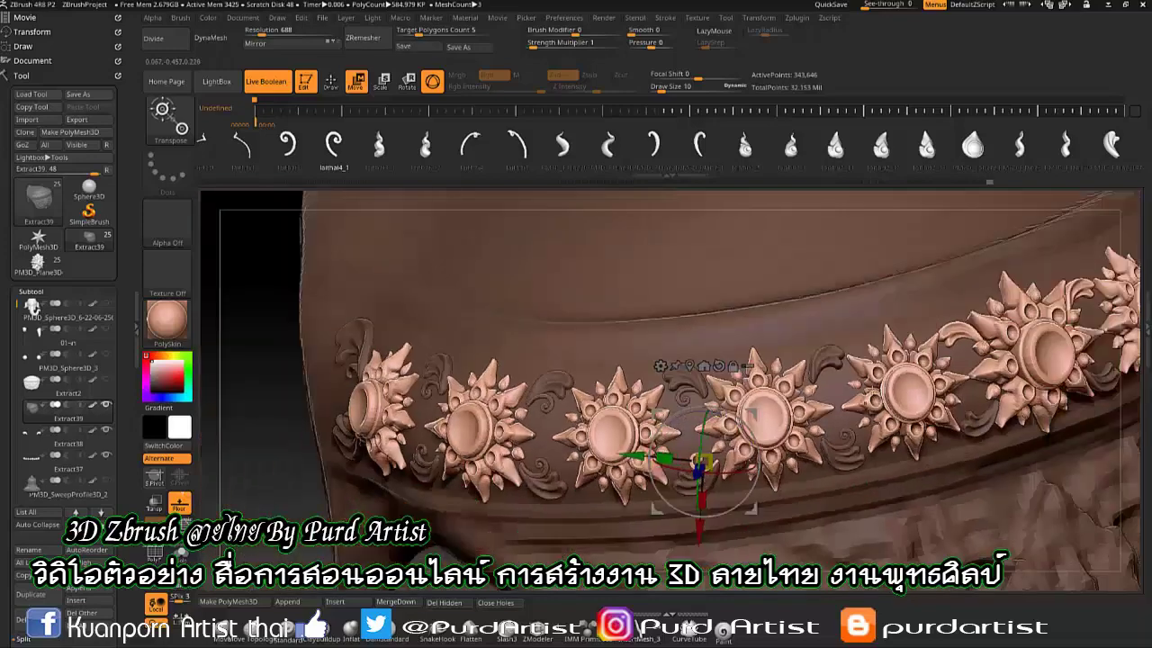
Move a spiral between two flowers and shift the small spiral right, enlarging it.
key("q")
left_click(366, 85)
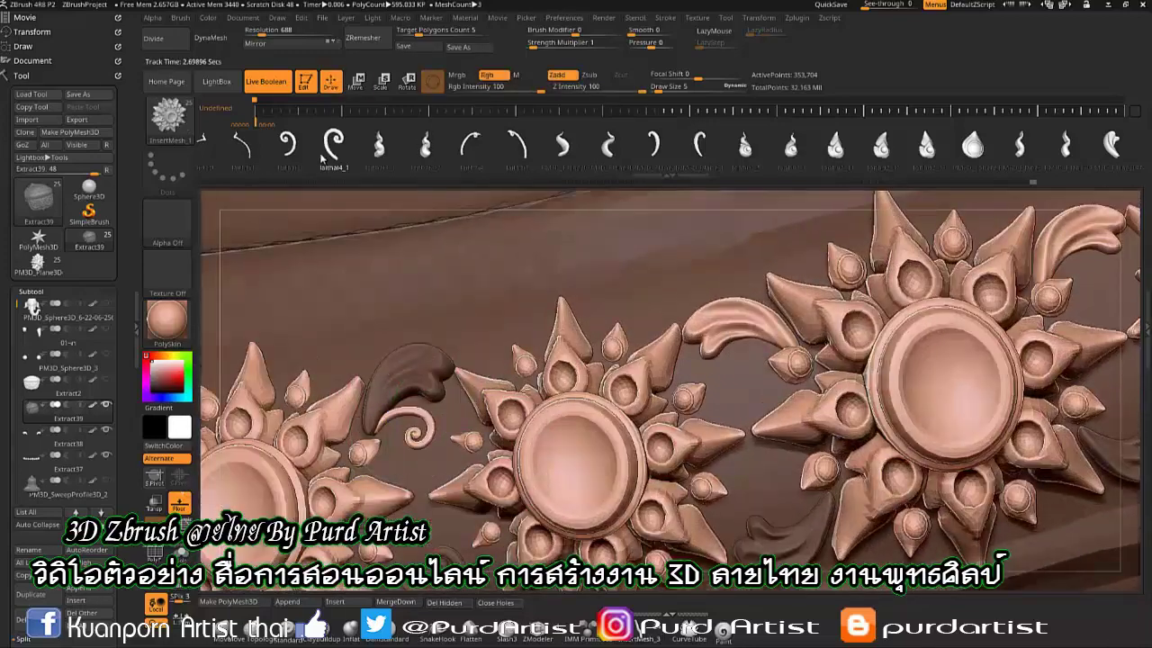
mouse_move(413, 430)
left_mouse_down()
mouse_move(702, 434)
mouse_move(711, 419)
left_mouse_up()
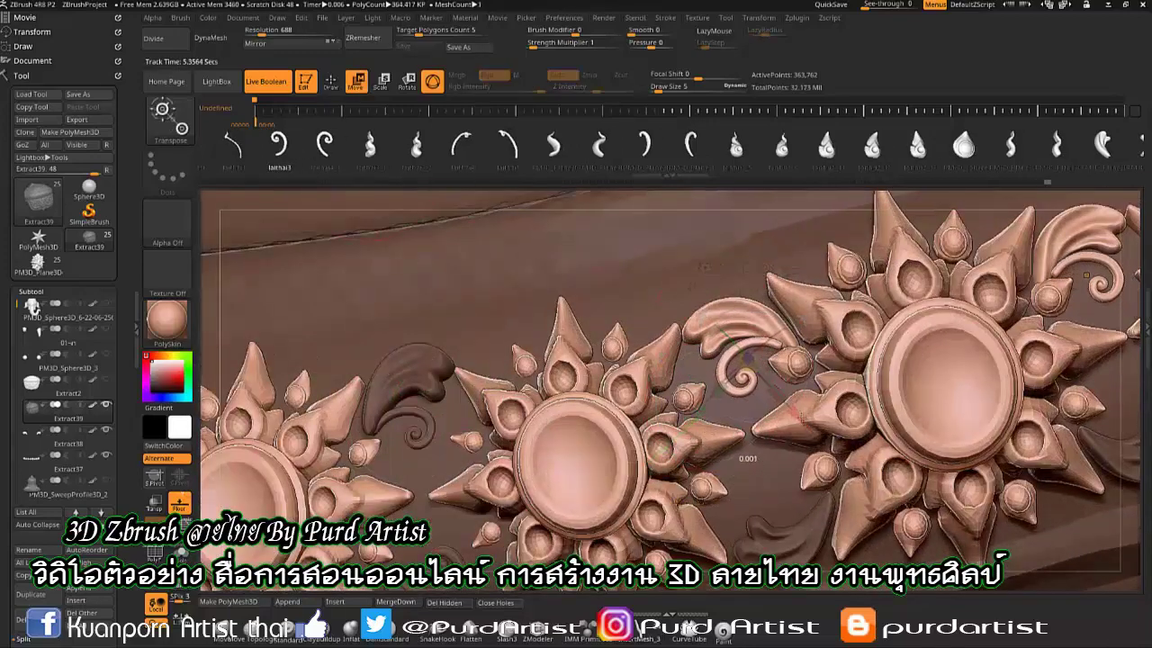
key("q")
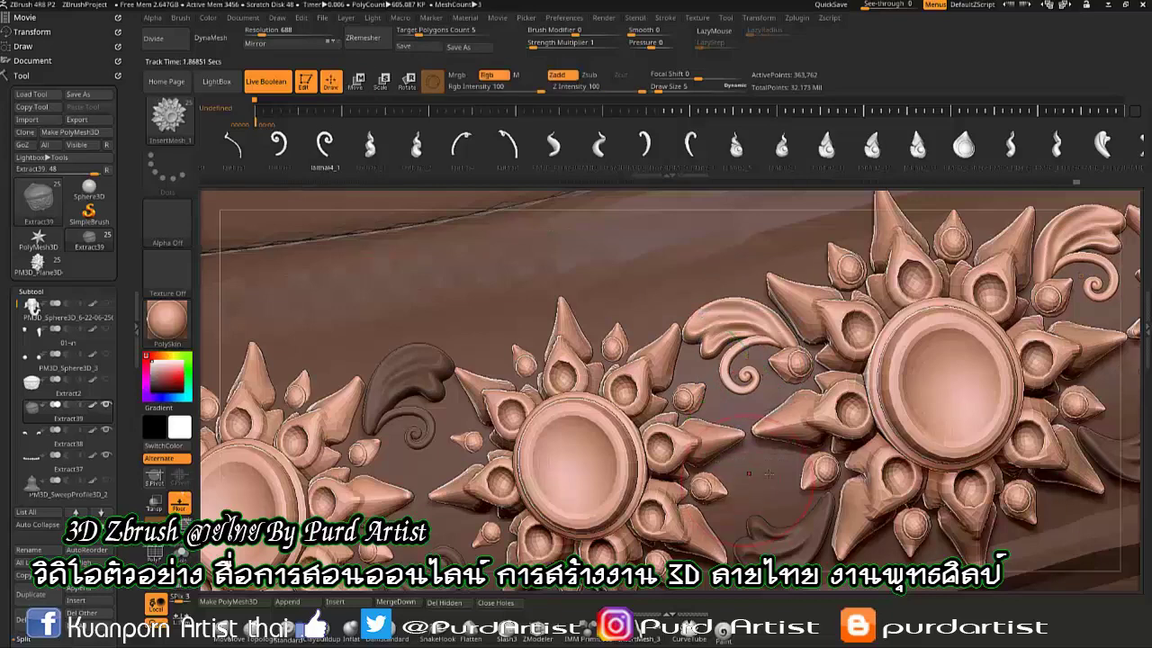
key("w")
left_click_drag(724, 486, 778, 500)
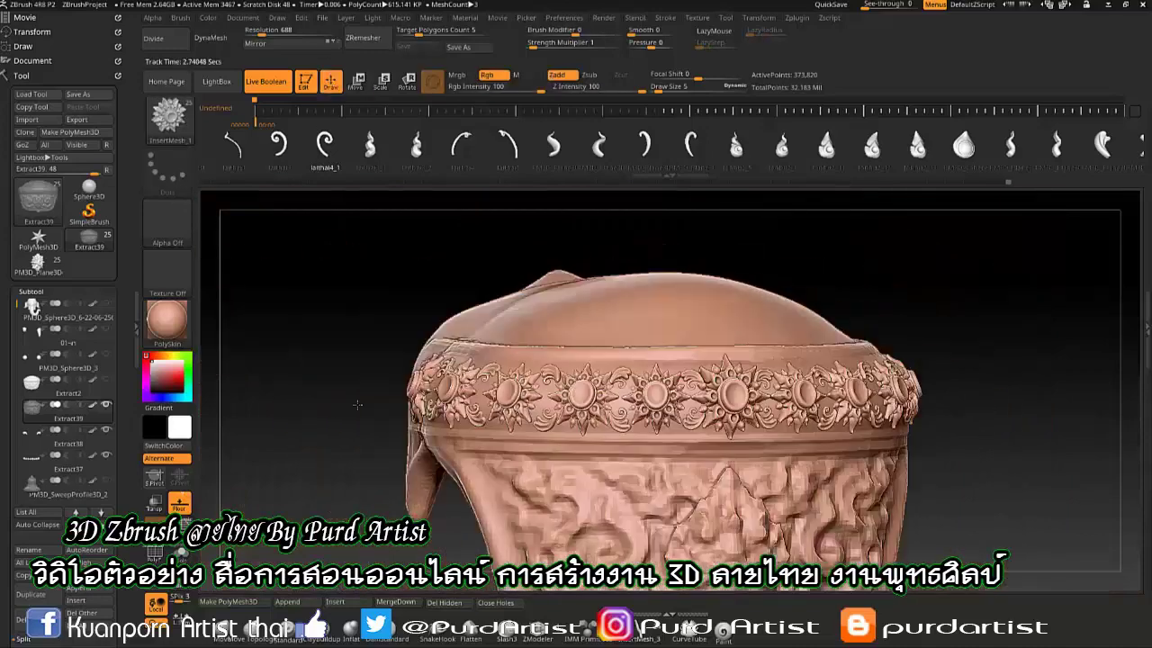
Select Extract2, then the ornament band subtool Extract43, in the Subtool list.
scroll(76, 423, "down", 2)
left_click(94, 302)
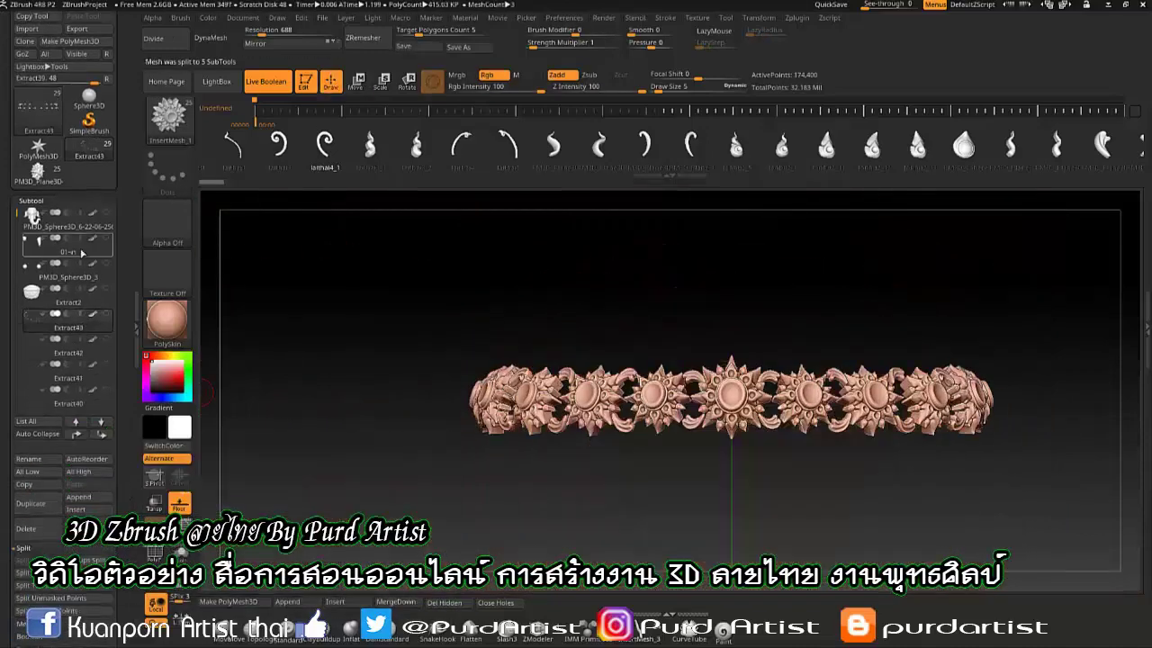
left_click(99, 315)
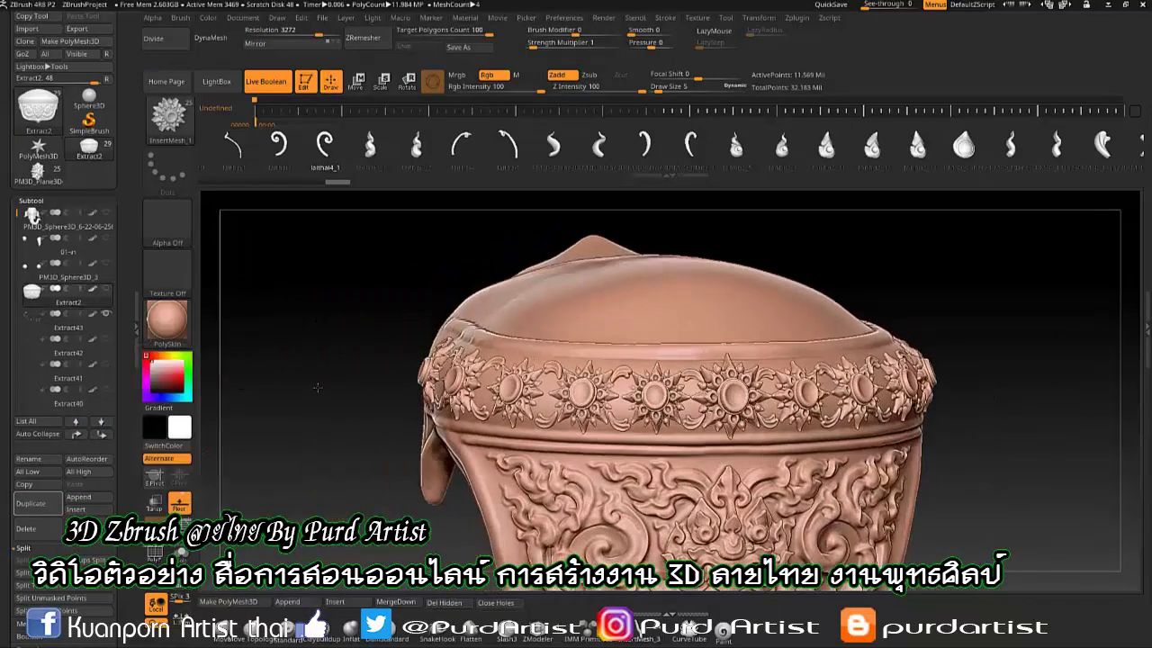
Merge the ornament band down, select Extract47, and turn the crown to face front.
left_click(396, 601)
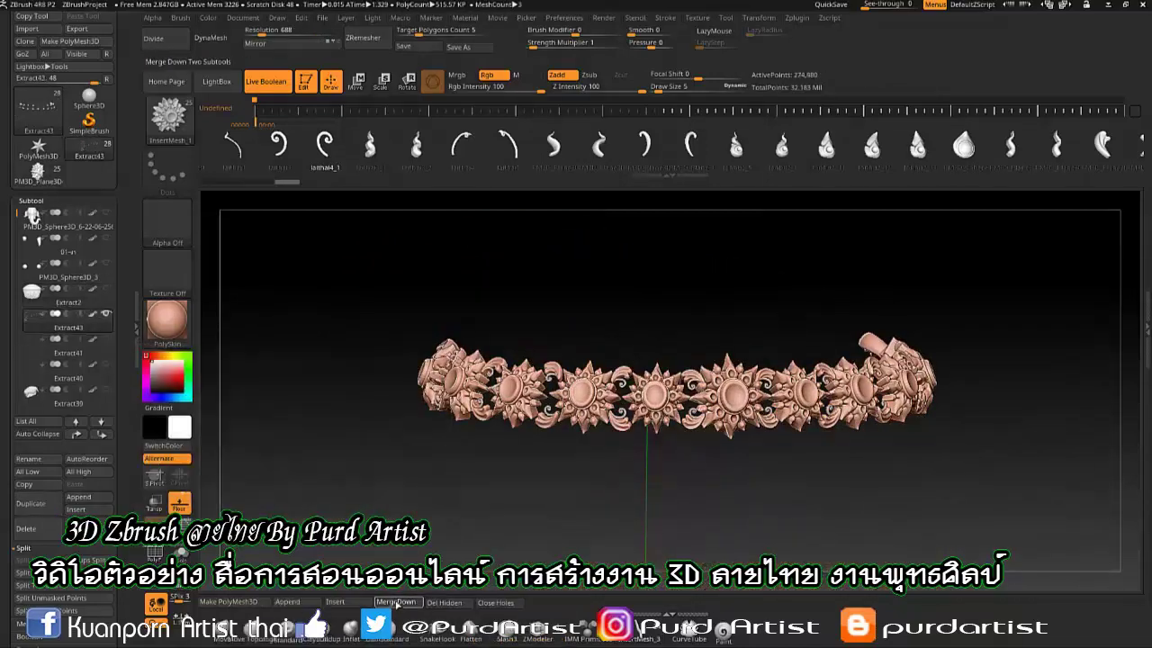
left_click(270, 628)
left_click(77, 301)
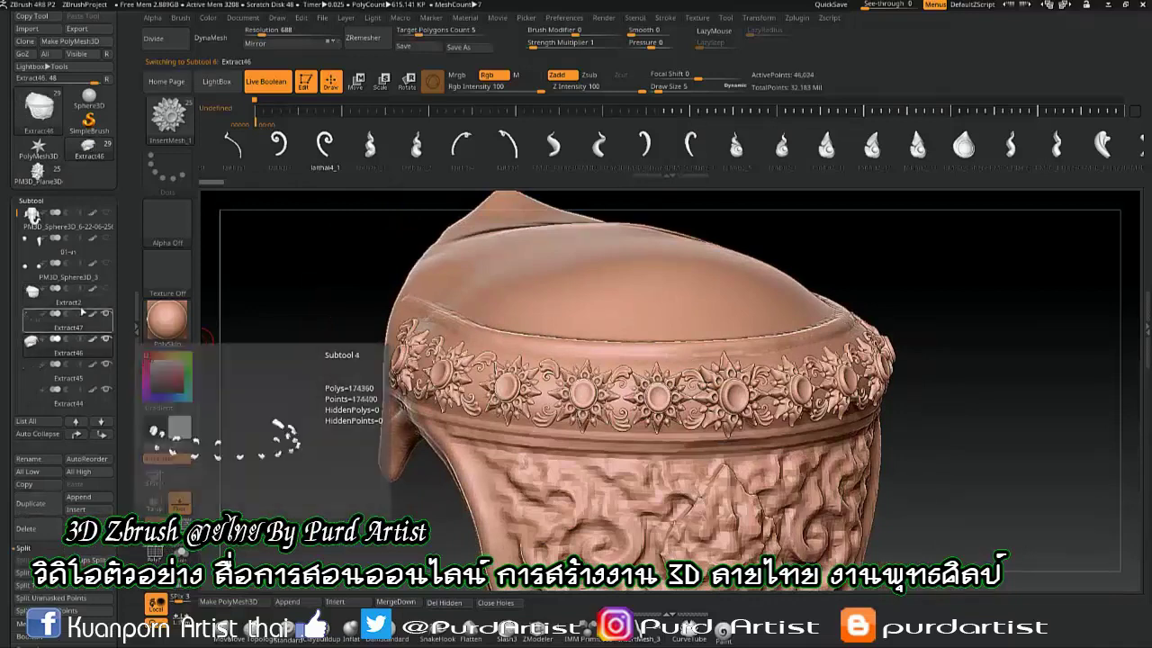
left_click(86, 329)
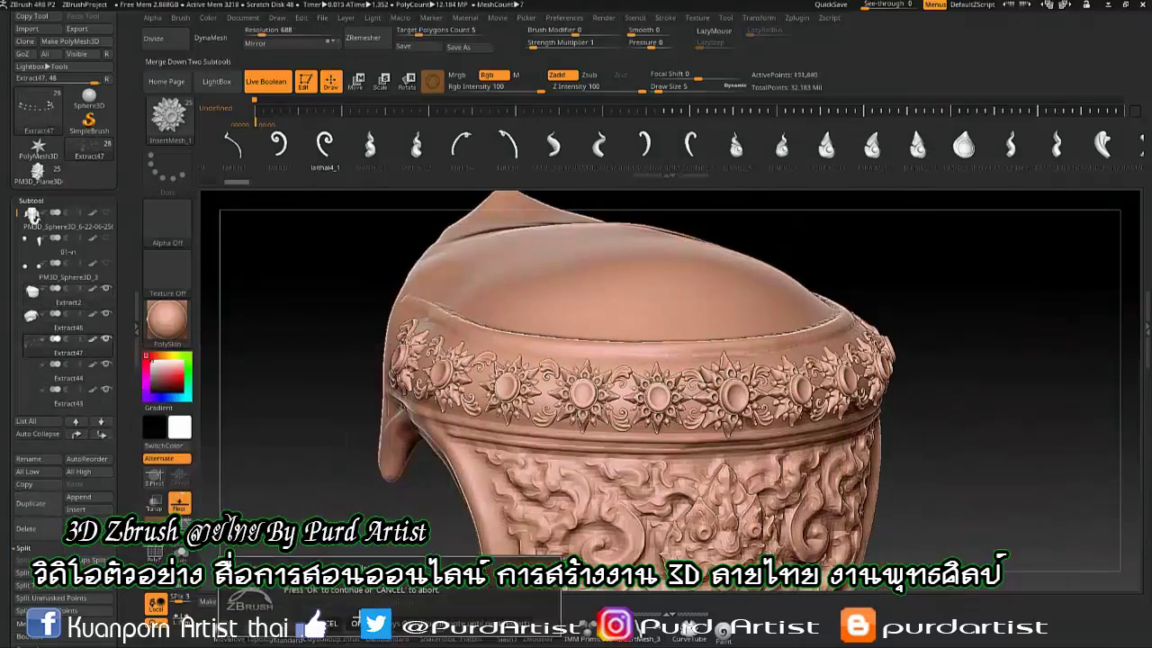
mouse_move(366, 552)
left_mouse_down()
mouse_move(297, 396)
mouse_move(216, 360)
left_mouse_up()
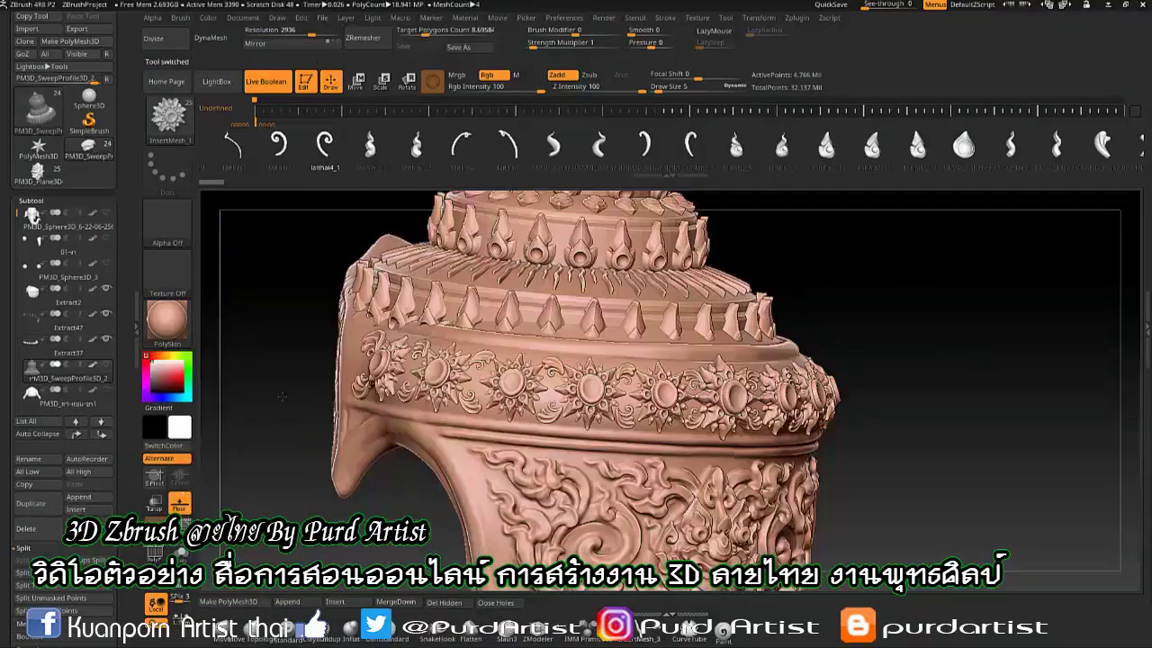
mouse_move(281, 351)
left_mouse_down()
mouse_move(430, 453)
mouse_move(318, 450)
mouse_move(365, 413)
left_mouse_up()
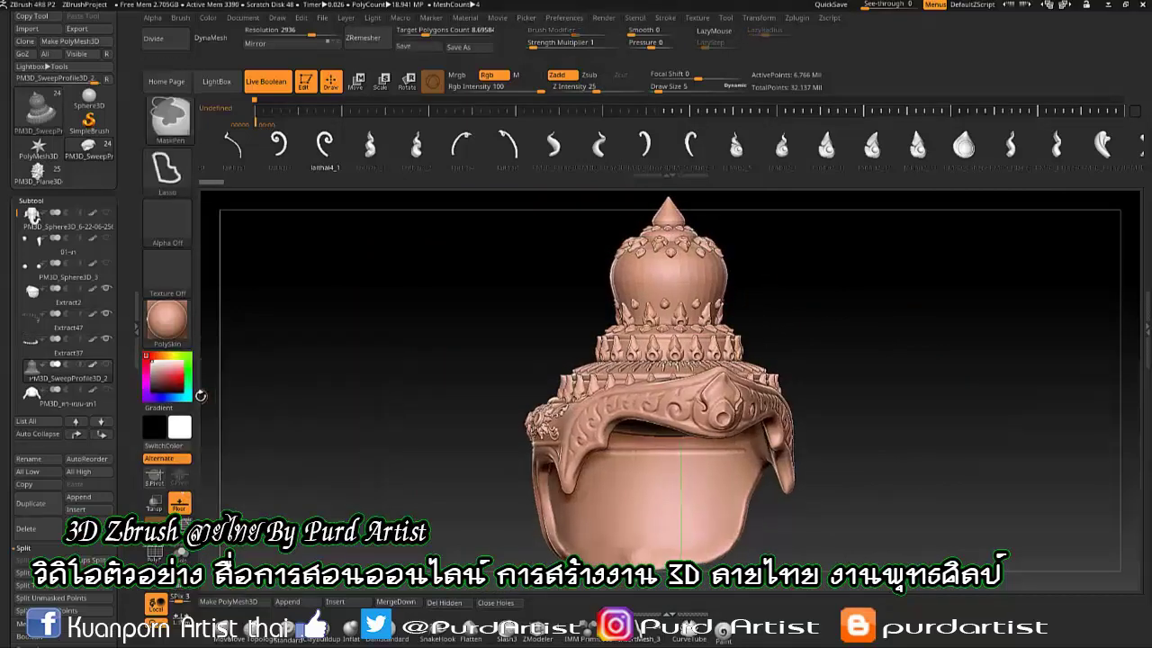
Isolate the Extract2 headband and duplicate it as Extract3.
left_click(56, 302)
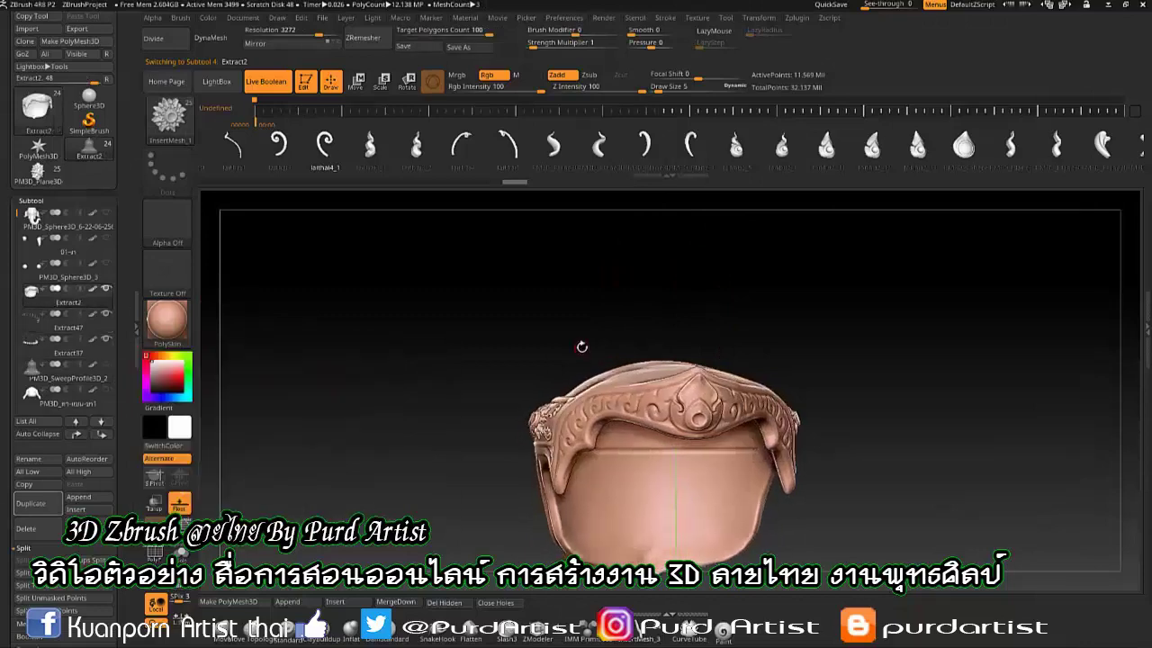
key("f")
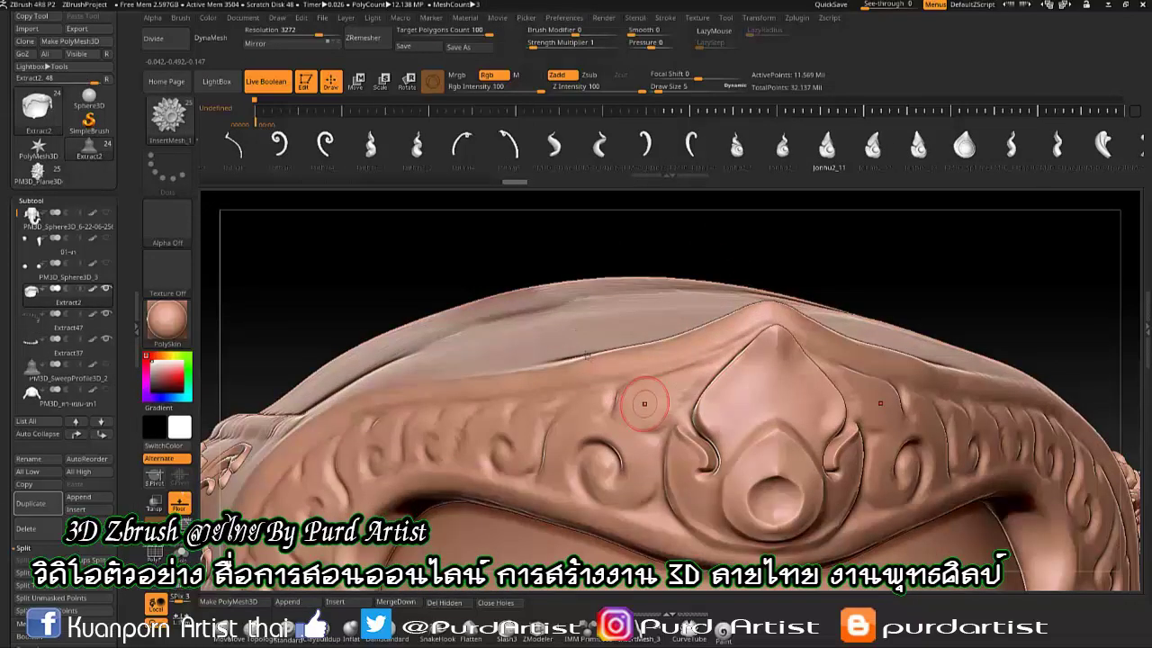
left_click_drag(542, 314, 442, 327)
left_click(37, 507)
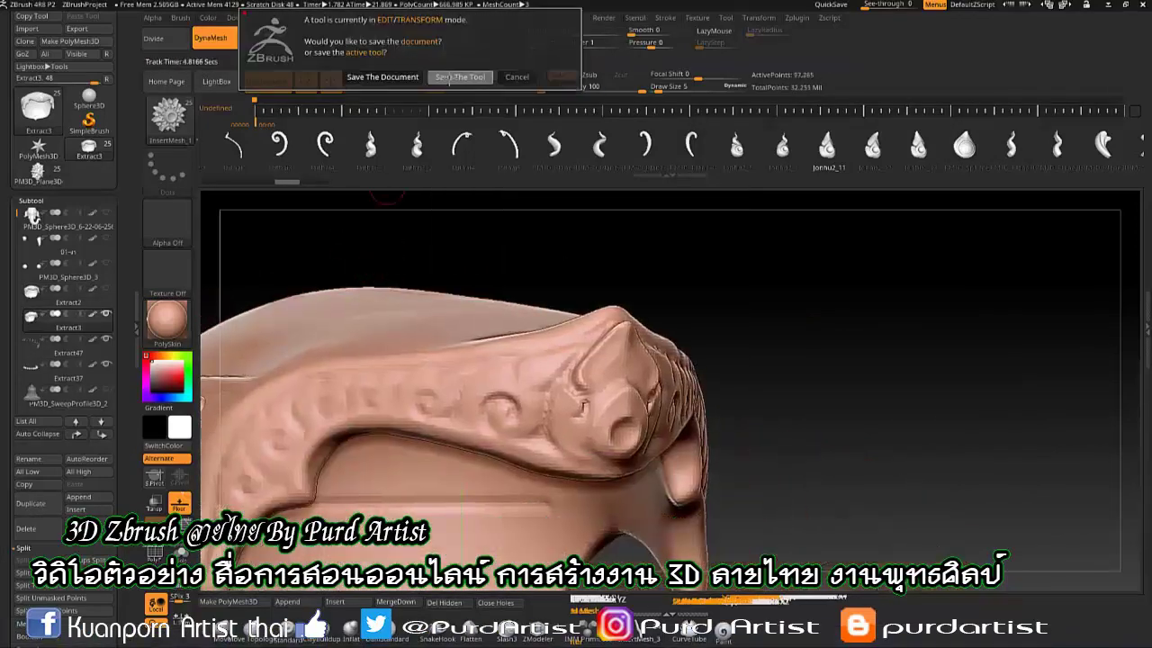
Save the tool to disk and adjust the ear ornament's shape with the gizmo.
left_click(450, 77)
left_click(476, 300)
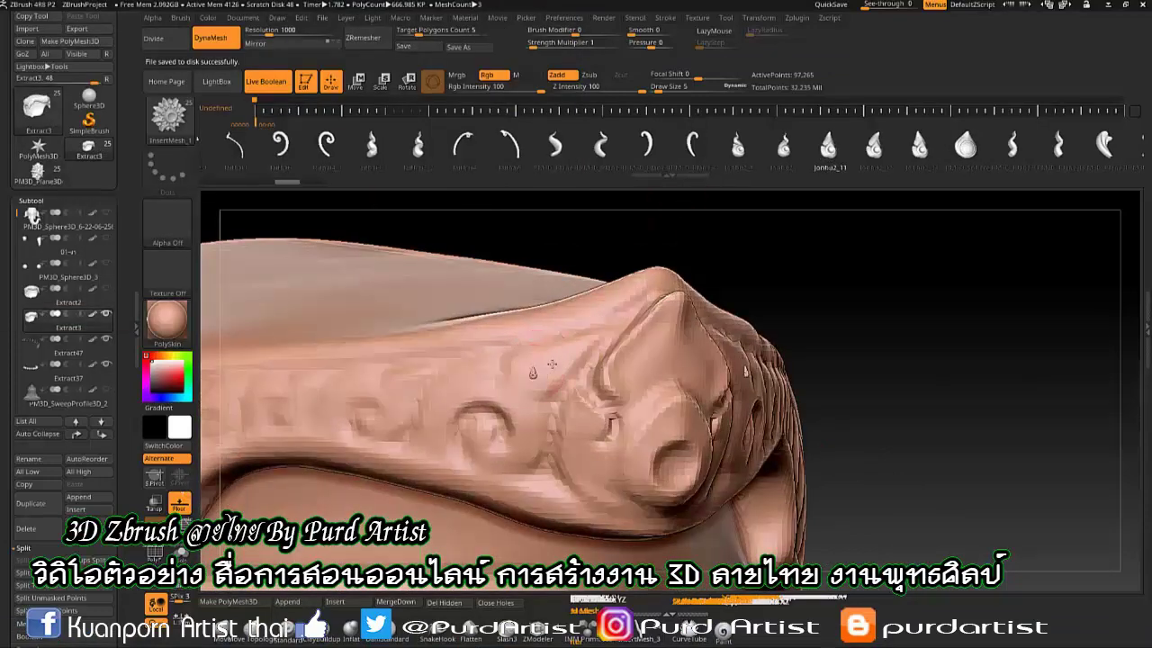
key("w")
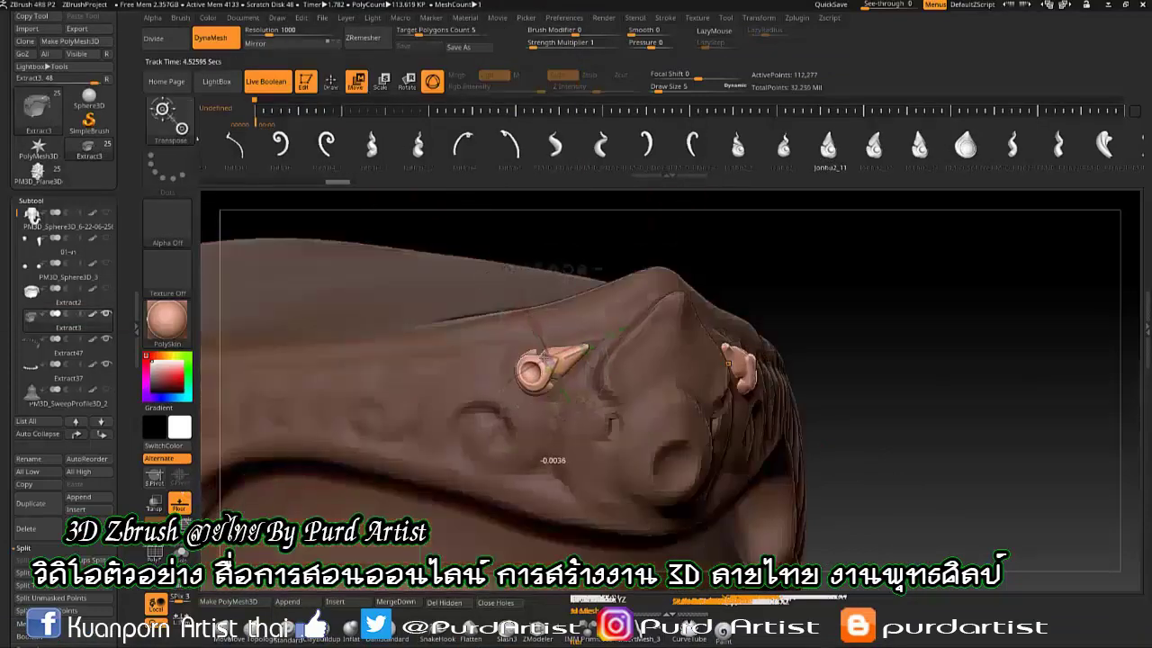
left_click_drag(810, 270, 749, 245)
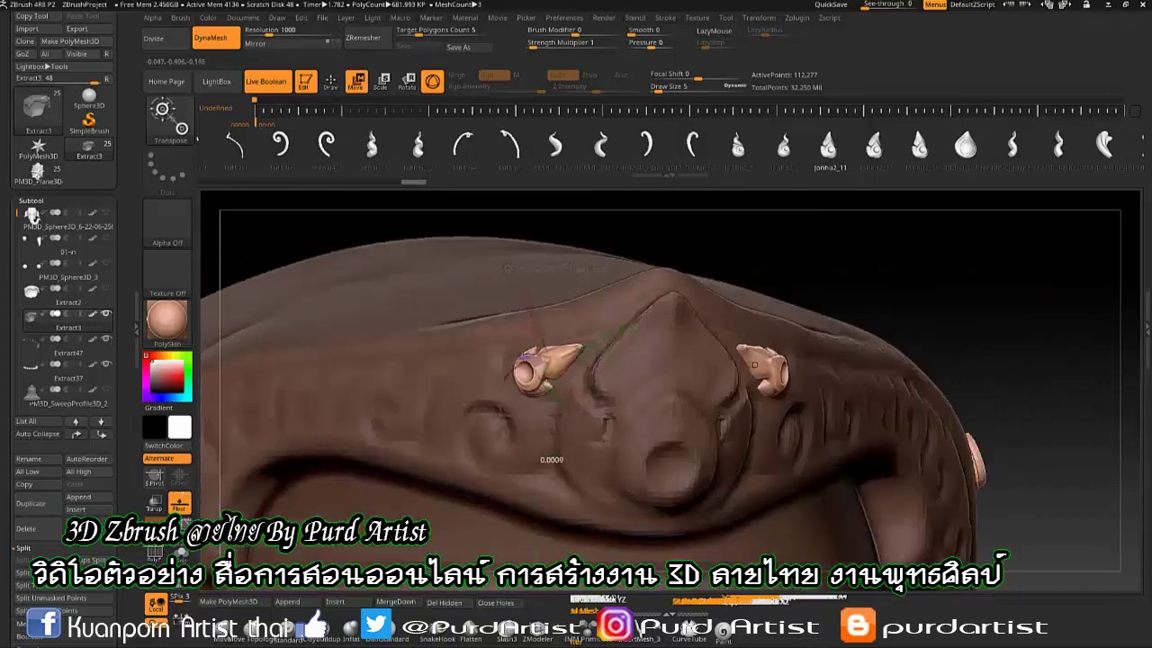
left_click(887, 144)
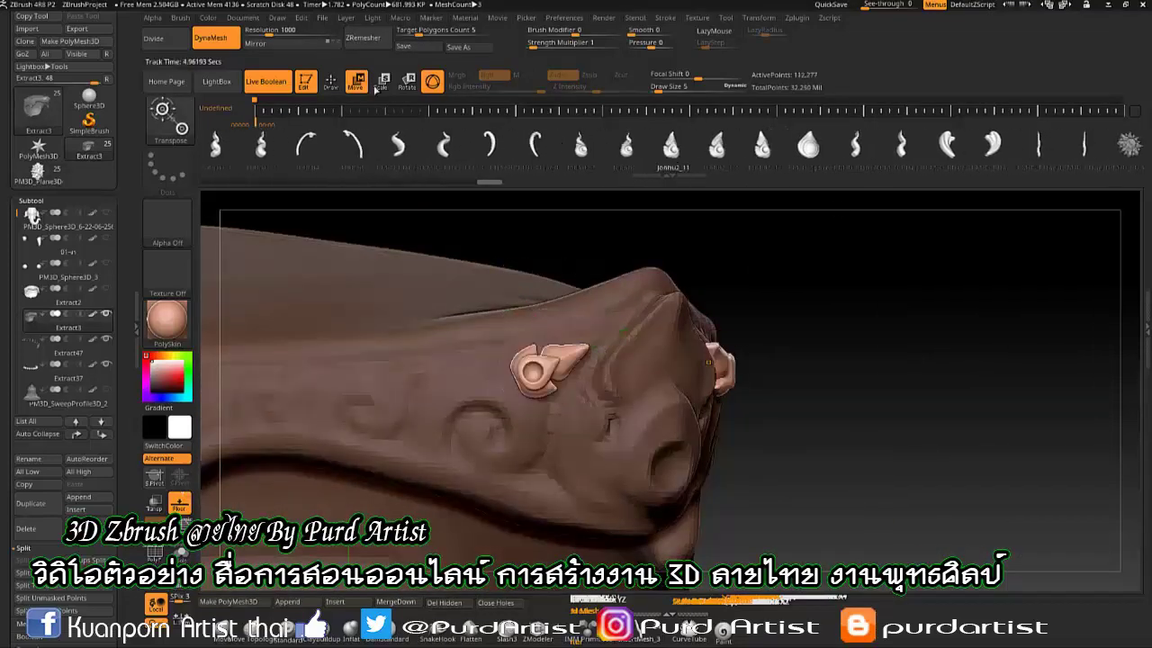
key("q")
left_click(357, 81)
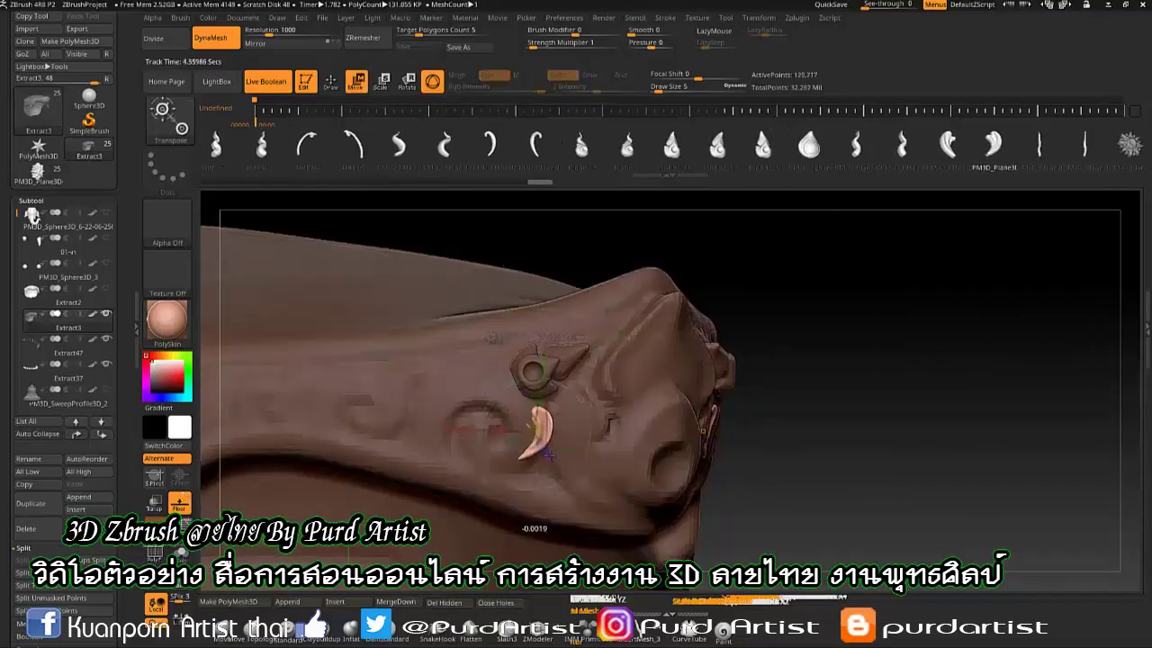
key("q")
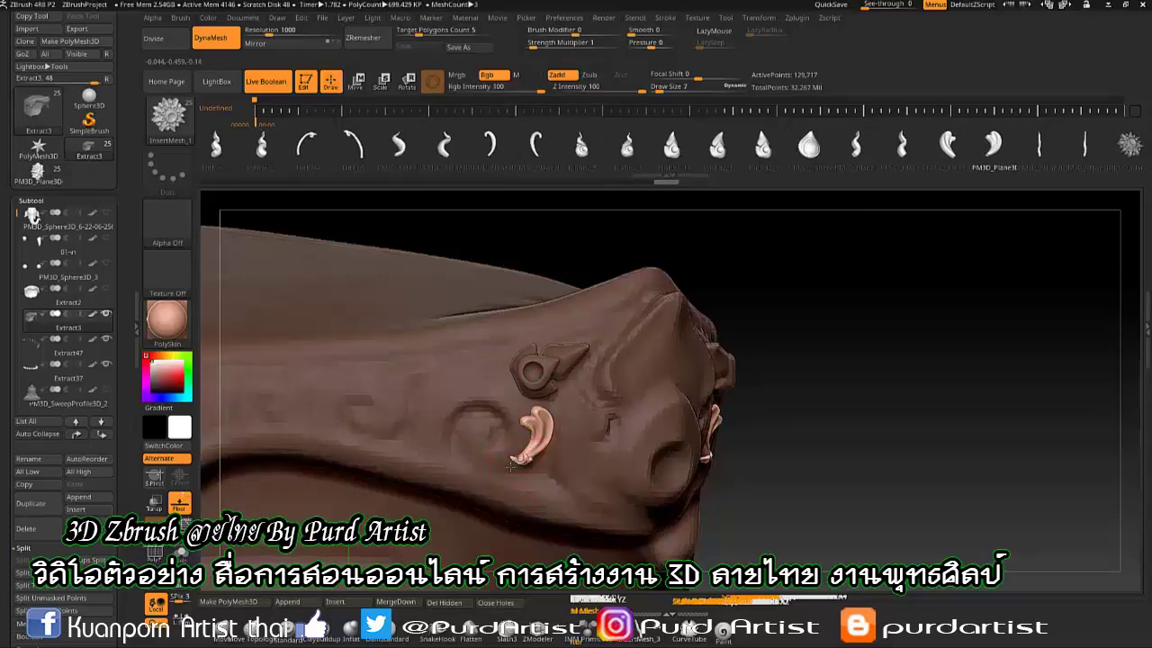
Try the Move Topological brush, return to the curl InsertMesh brush, and undo the last insert.
key("b")
key("m")
key("t")
right_click_drag(511, 465, 630, 423)
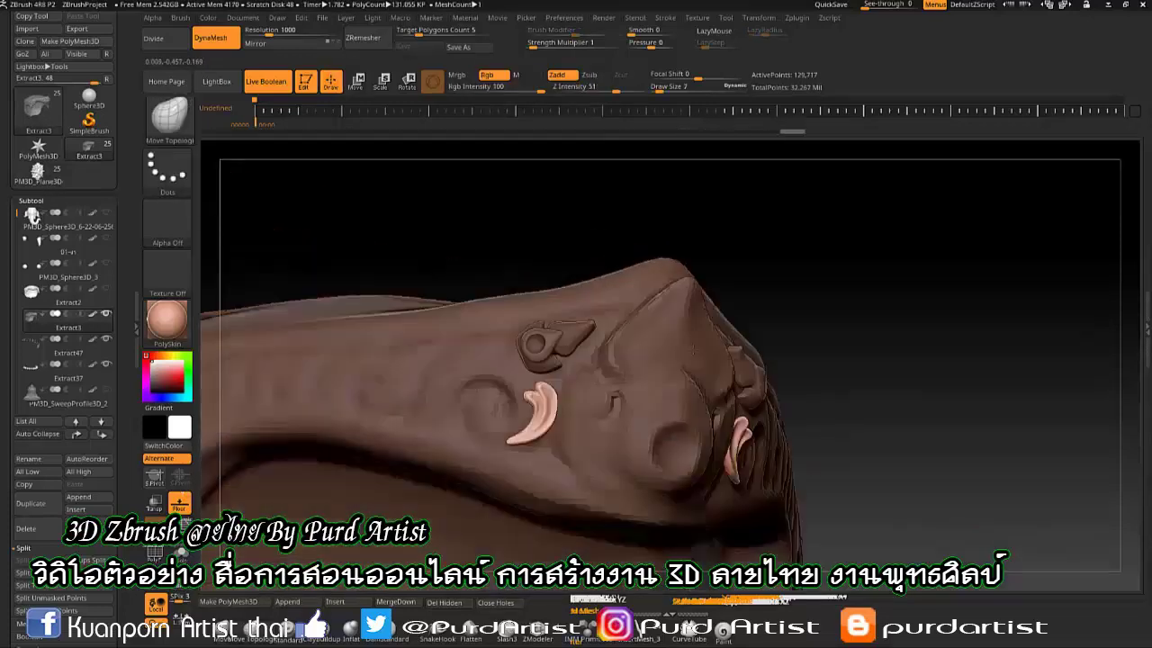
key("b")
key("i")
key("m")
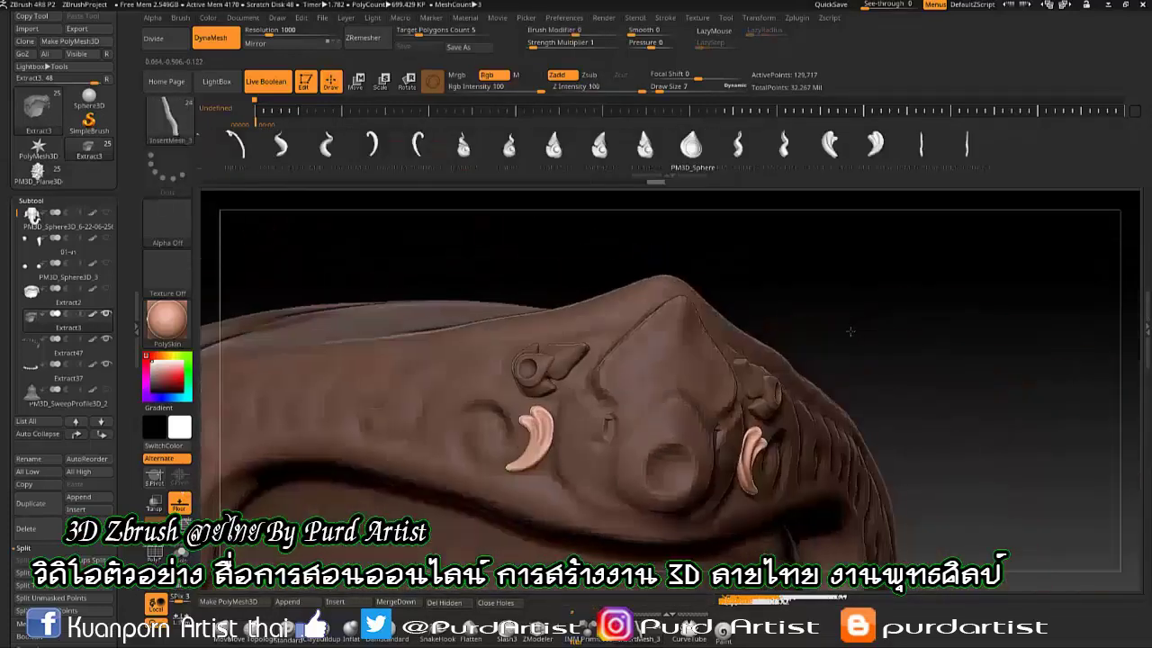
key("ctrl+z")
key("ctrl+z")
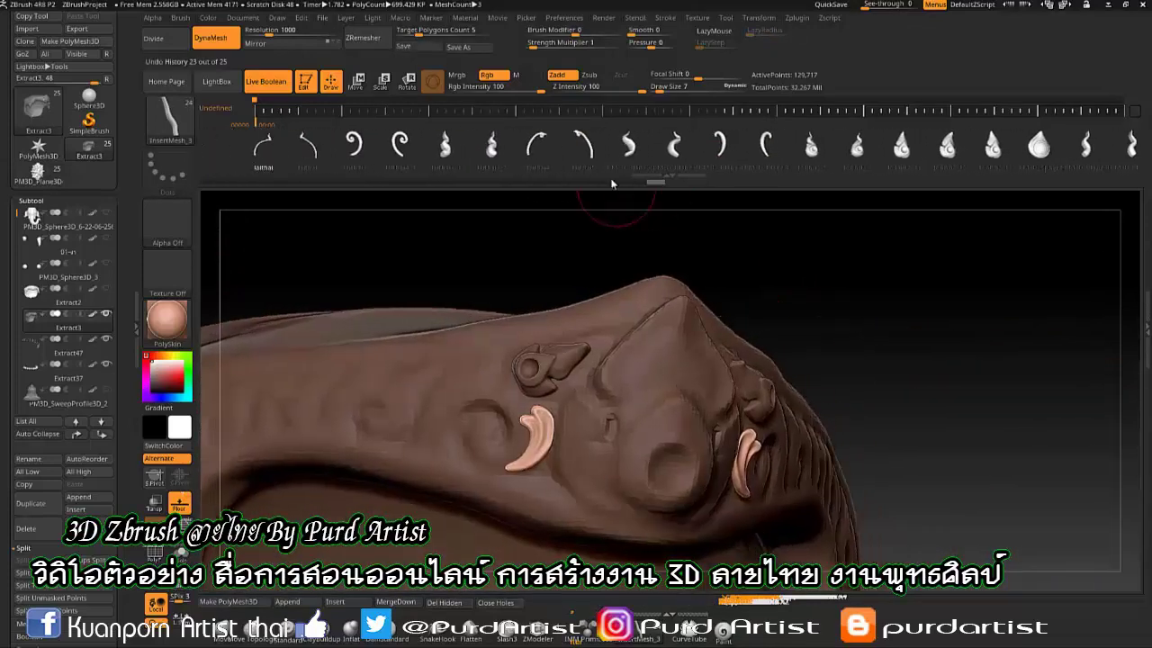
Insert a crescent curl onto the headband and position it with the Move gizmo.
left_click_drag(450, 396, 464, 392)
key("w")
mouse_move(810, 378)
left_mouse_down()
mouse_move(622, 432)
mouse_move(617, 442)
mouse_move(635, 446)
left_mouse_up()
mouse_move(810, 270)
left_mouse_down()
mouse_move(360, 232)
mouse_move(380, 258)
mouse_move(288, 288)
left_mouse_up()
key("q")
Switch between the Extract2 and Extract3 crown pieces, ending on Extract2.
left_click(380, 261, "alt")
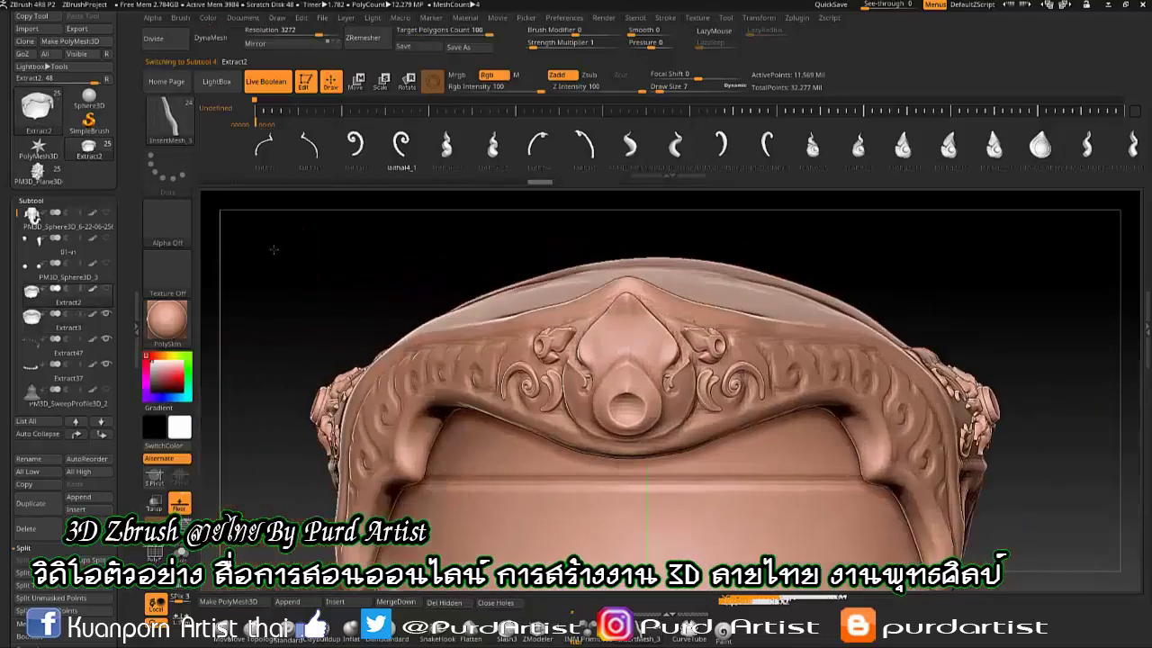
left_click(97, 329)
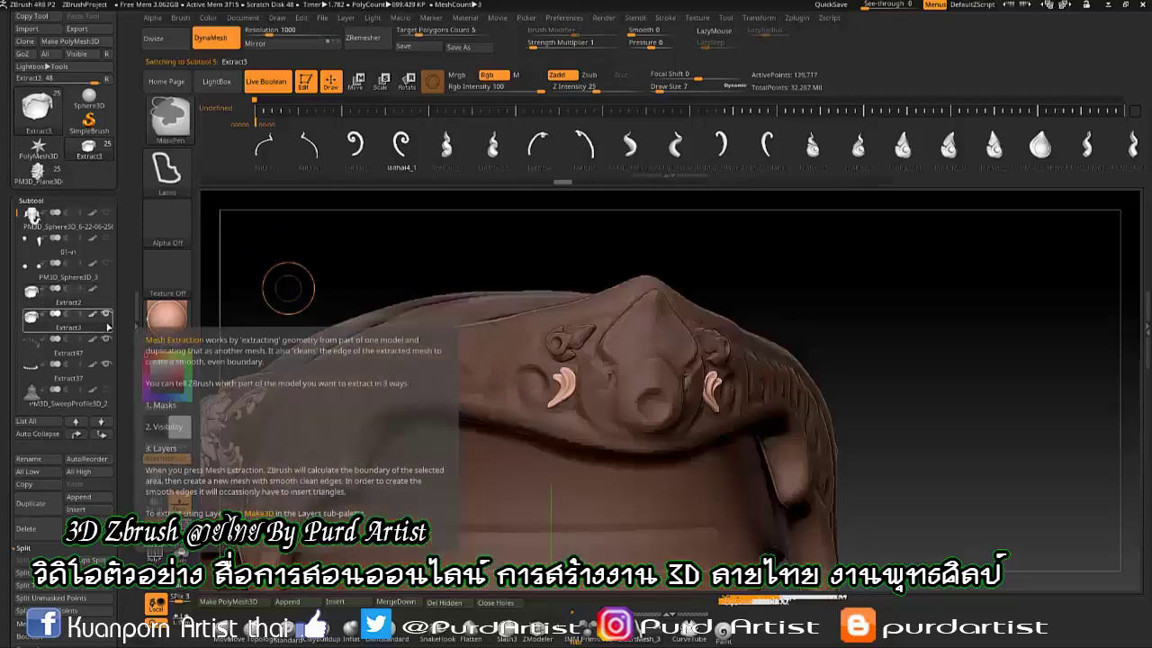
left_click_drag(288, 288, 303, 264)
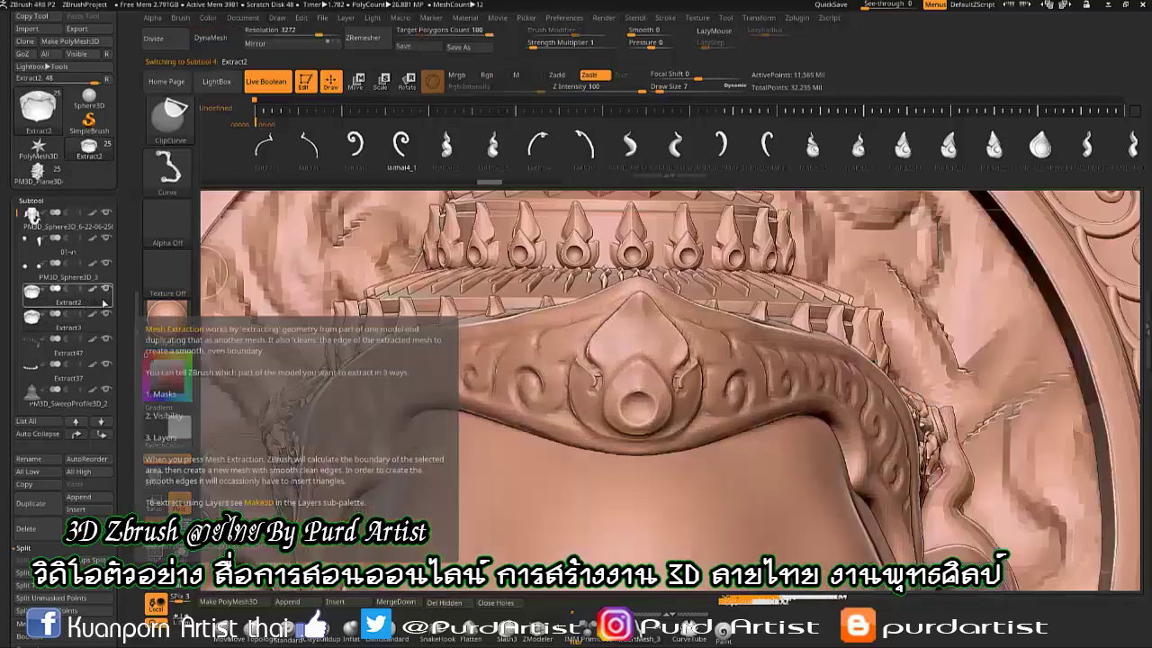
left_click(364, 344, "alt")
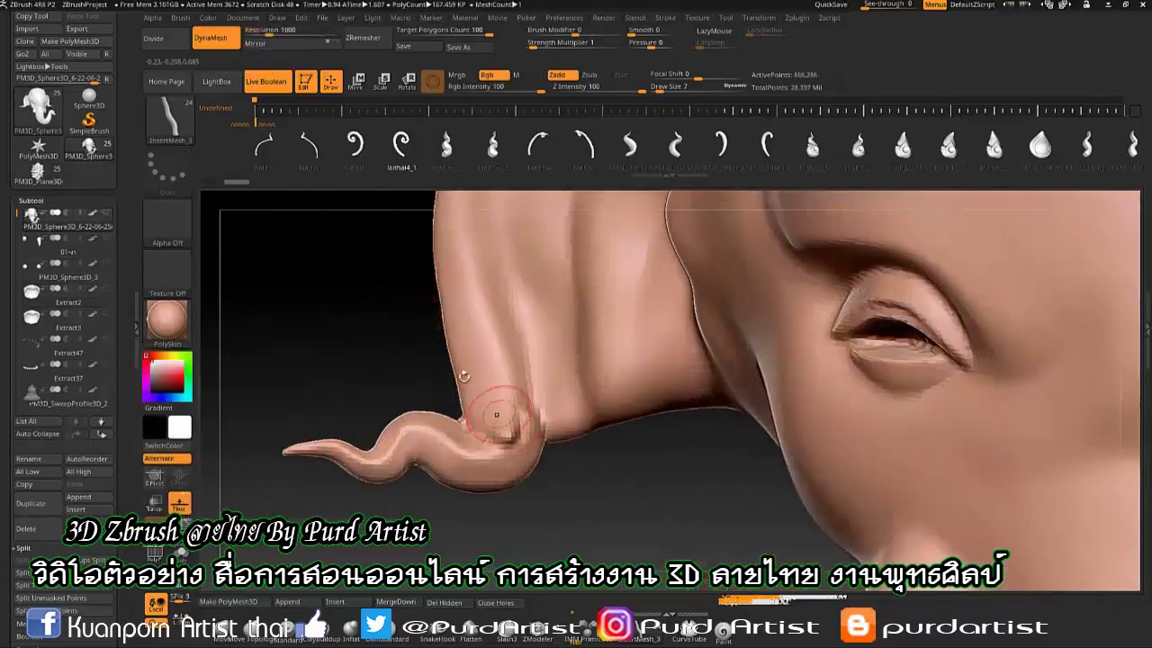
Smooth the trunk curl and work the Standard brush where the trunk meets the face.
left_click_drag(502, 396, 499, 431, "shift")
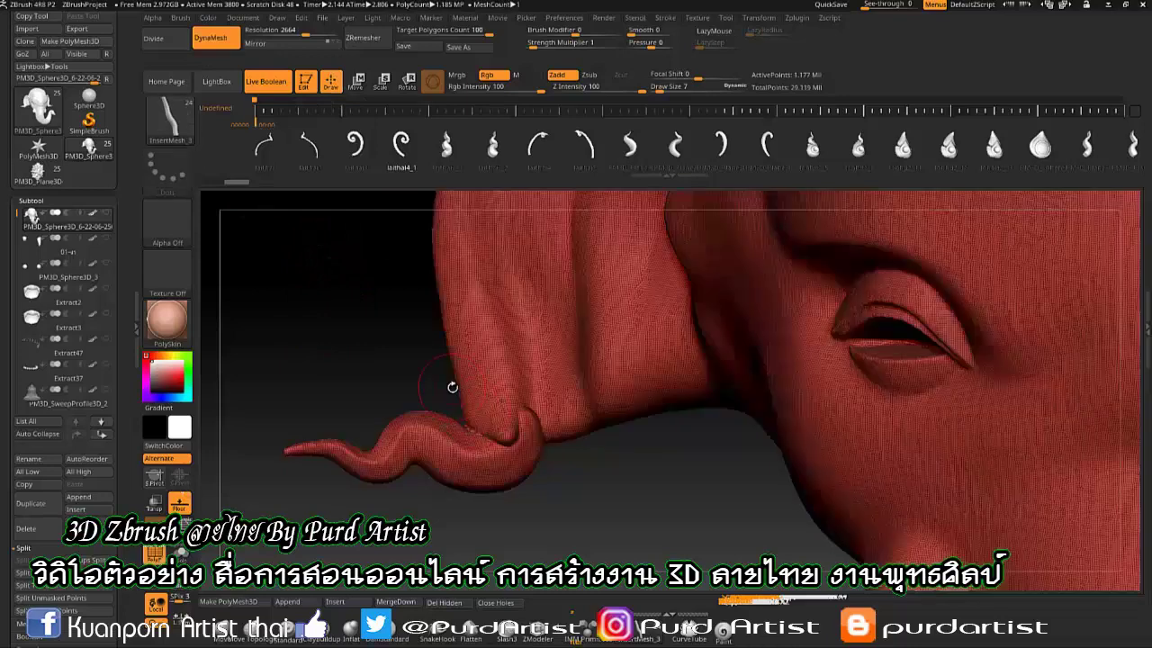
key("b")
key("s")
key("t")
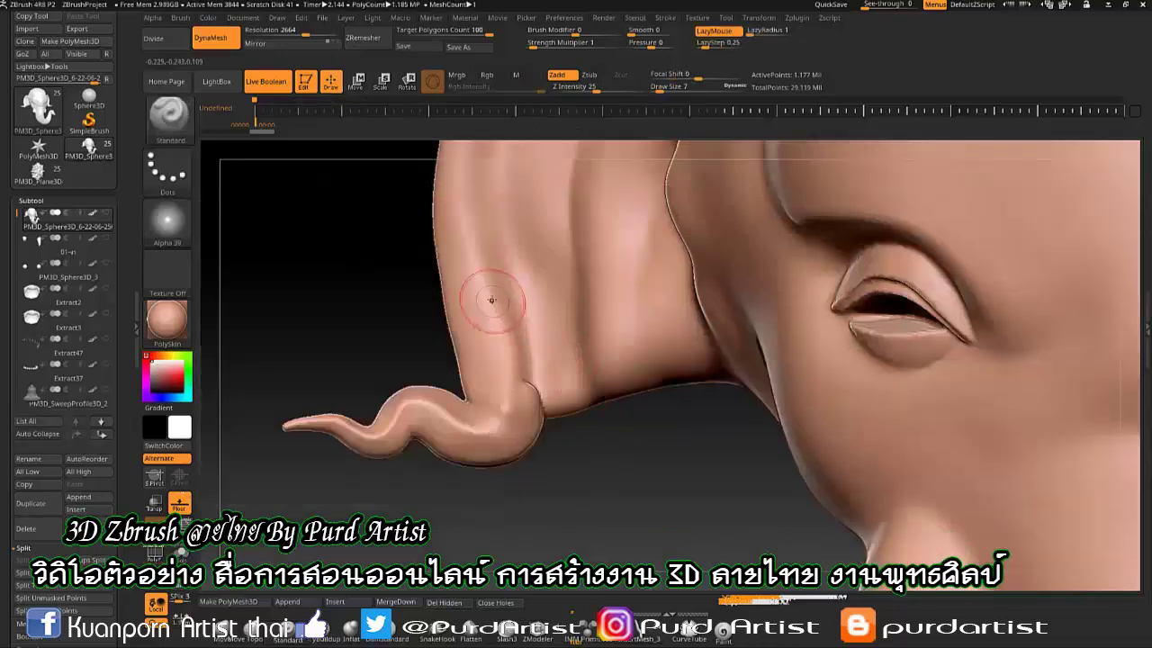
mouse_move(577, 378)
right_mouse_down()
mouse_move(636, 517)
mouse_move(612, 429)
right_mouse_up()
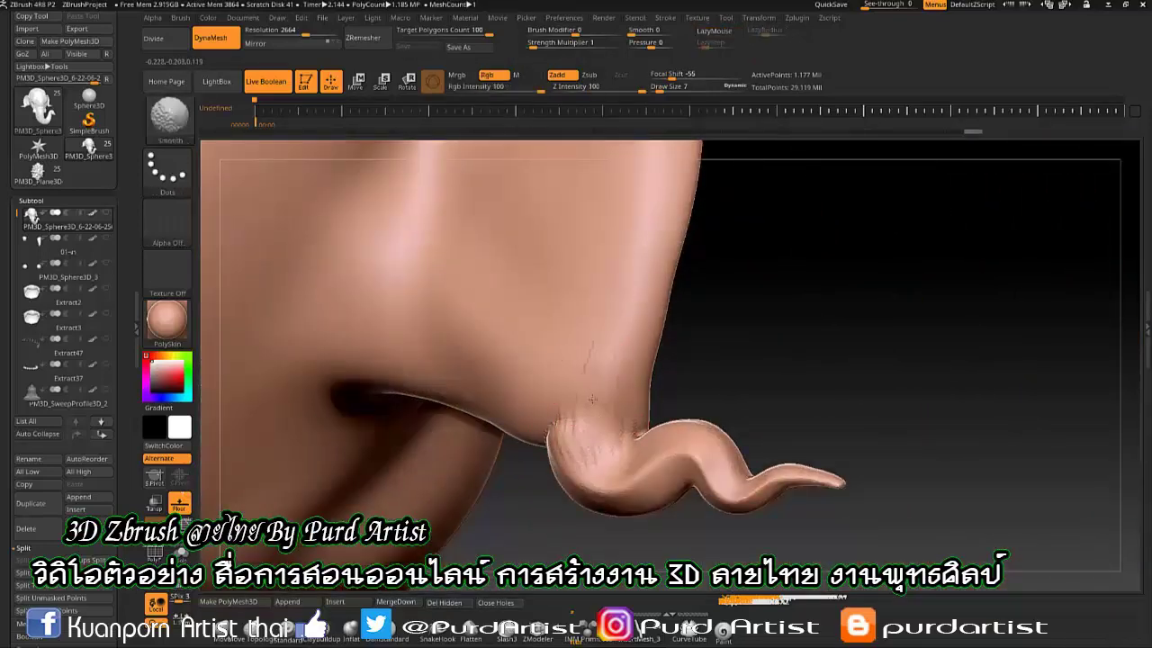
mouse_move(612, 429)
right_mouse_down()
mouse_move(591, 381)
mouse_move(530, 448)
right_mouse_up()
Build up skin folds along the trunk with Move Topological, ClayBuildup and Standard brushes.
key("b")
key("m")
key("t")
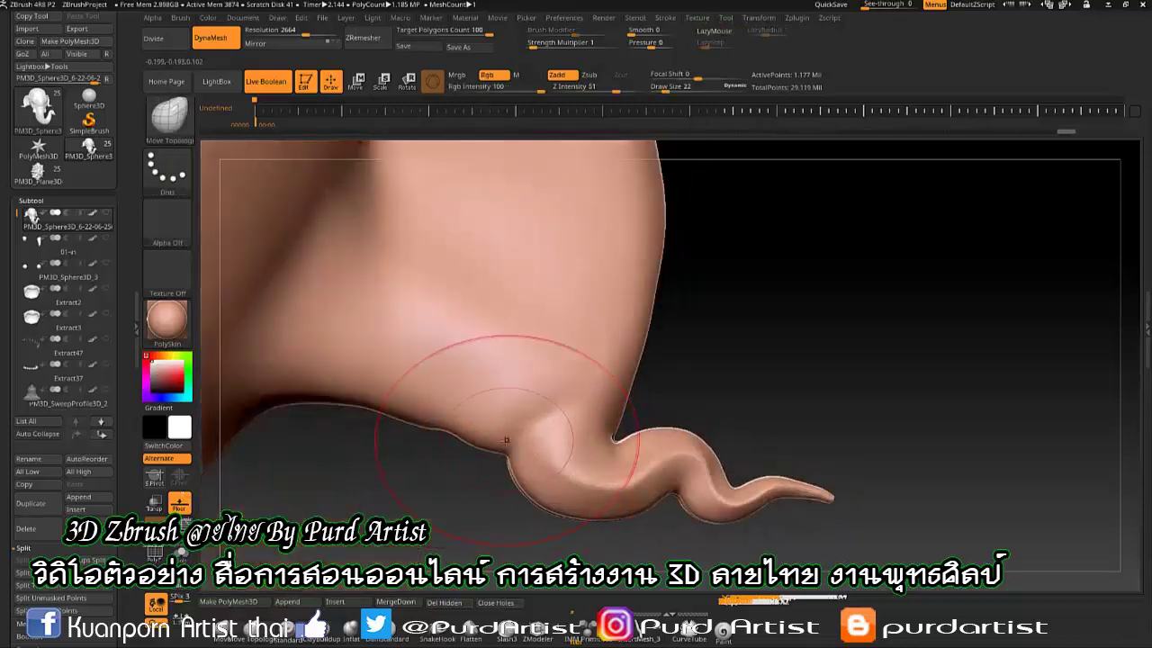
key("b")
key("c")
key("b")
right_click_drag(476, 386, 489, 432)
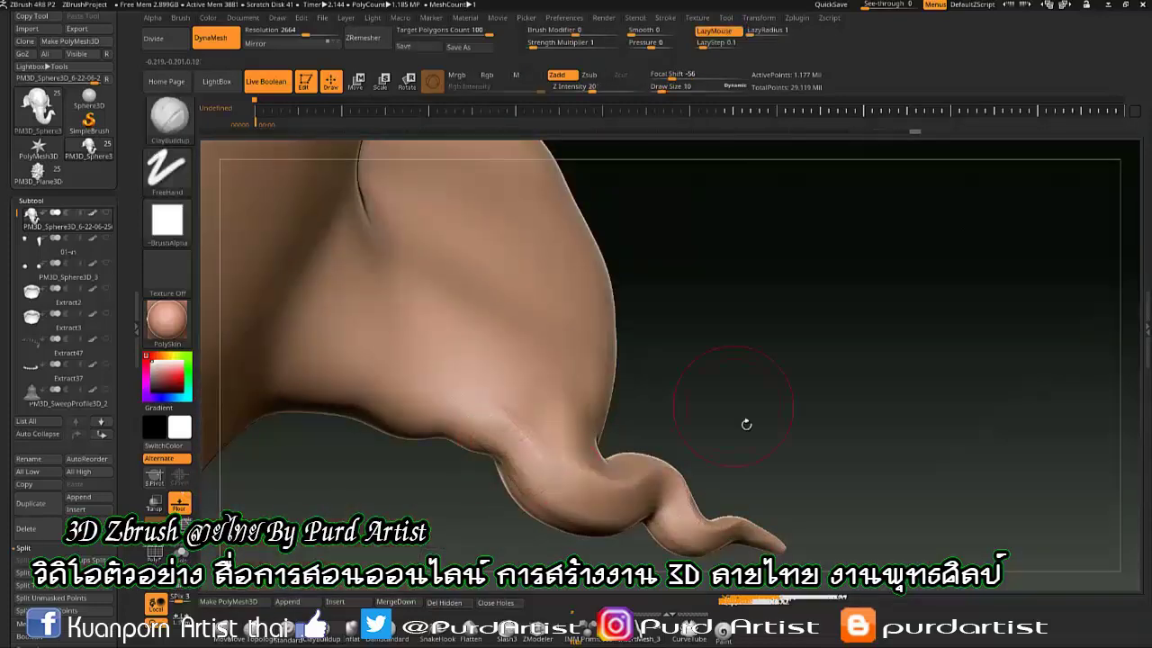
mouse_move(746, 424)
right_mouse_down()
mouse_move(480, 381)
mouse_move(362, 281)
mouse_move(505, 261)
right_mouse_up()
key("b")
key("s")
key("t")
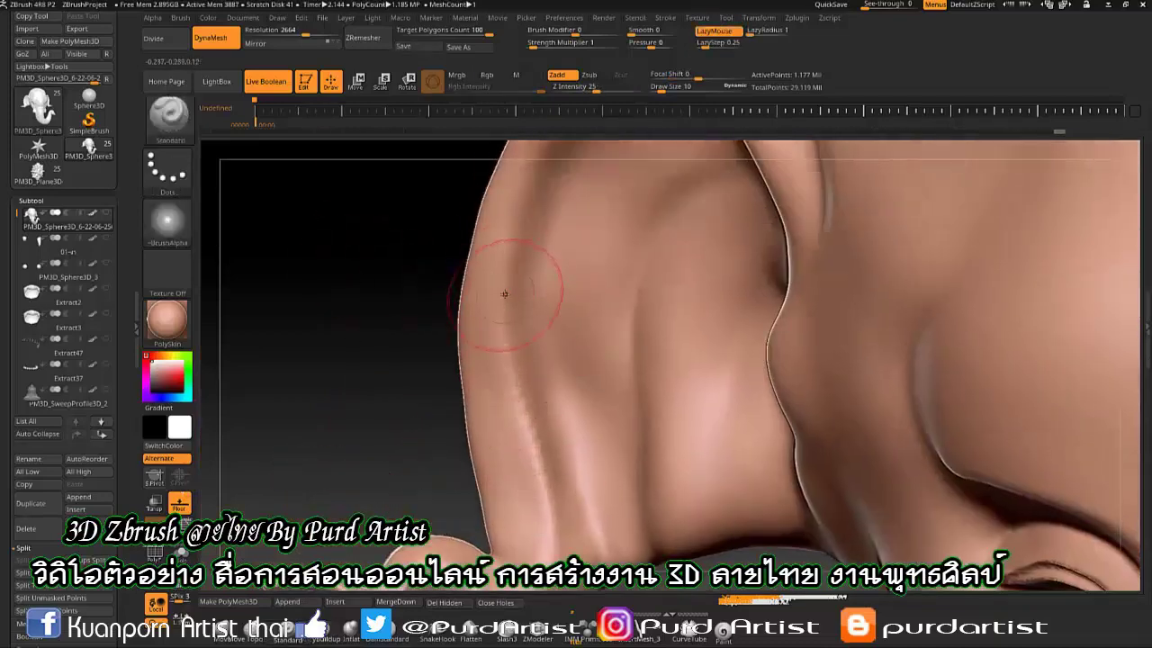
mouse_move(506, 366)
right_mouse_down()
mouse_move(540, 412)
mouse_move(558, 384)
mouse_move(540, 374)
mouse_move(478, 393)
mouse_move(428, 460)
right_mouse_up()
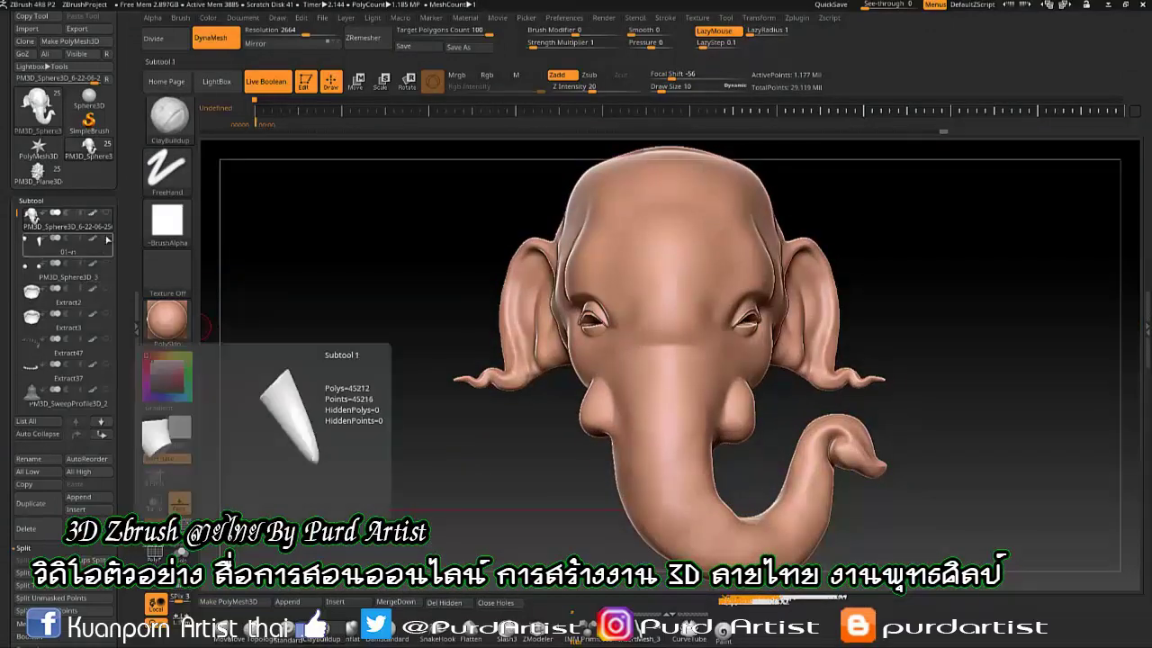
Cycle through the Extract47, Extract3 and Extract37 crown subtools to review them.
left_click_drag(321, 391, 406, 404)
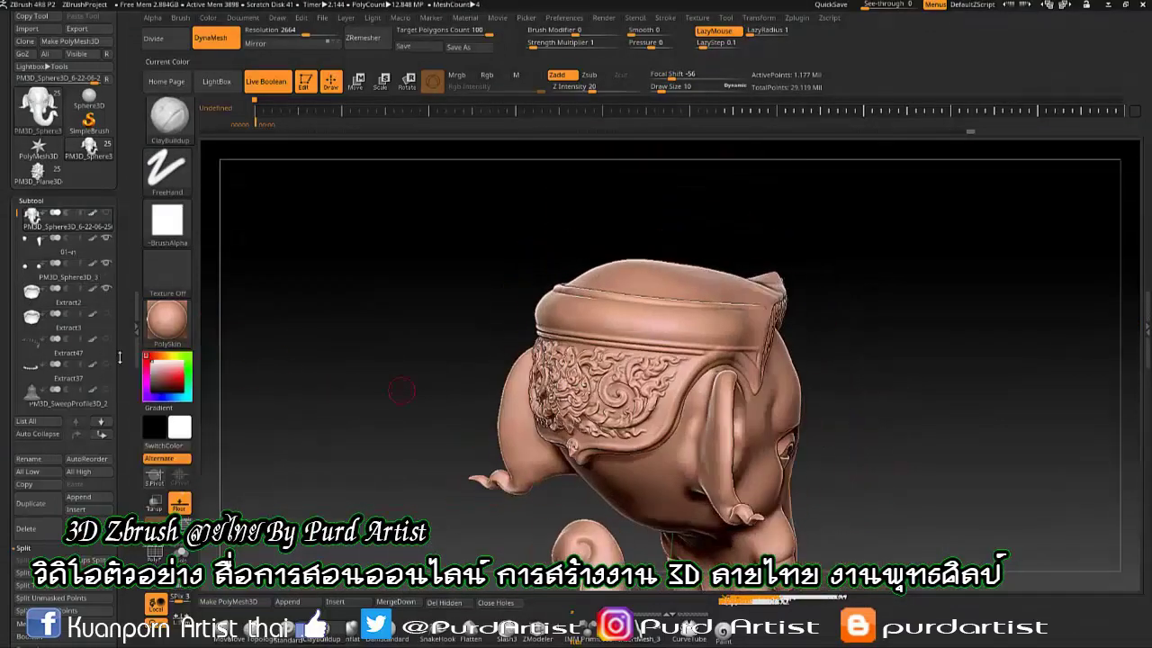
left_click(85, 354)
left_click(97, 340)
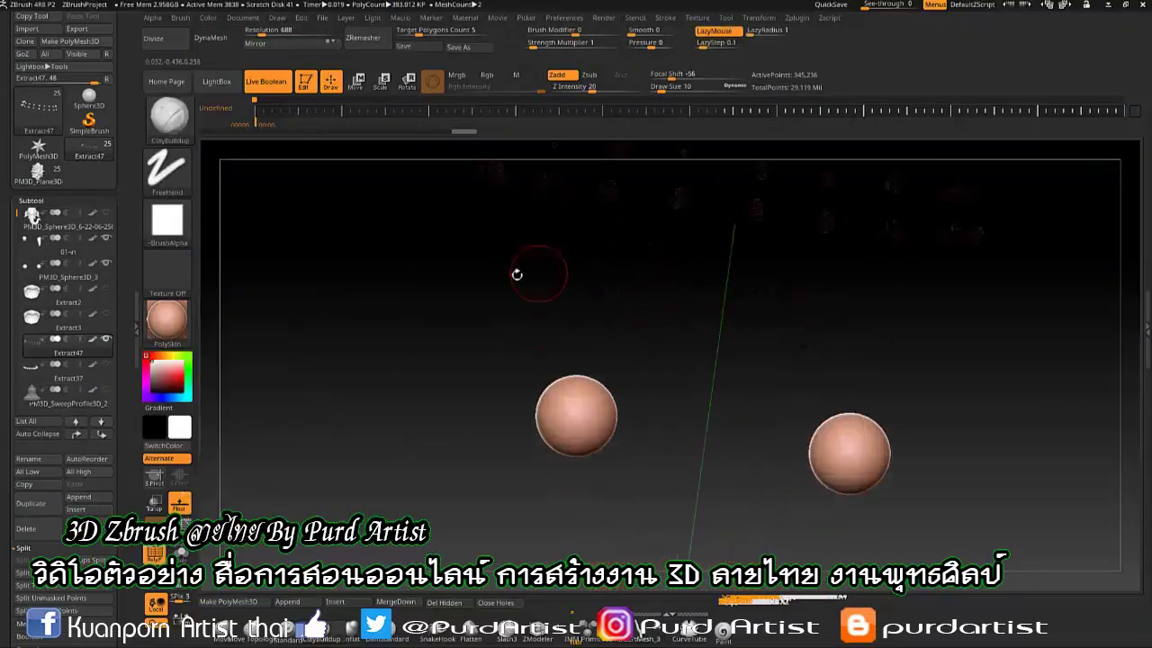
left_click(67, 373)
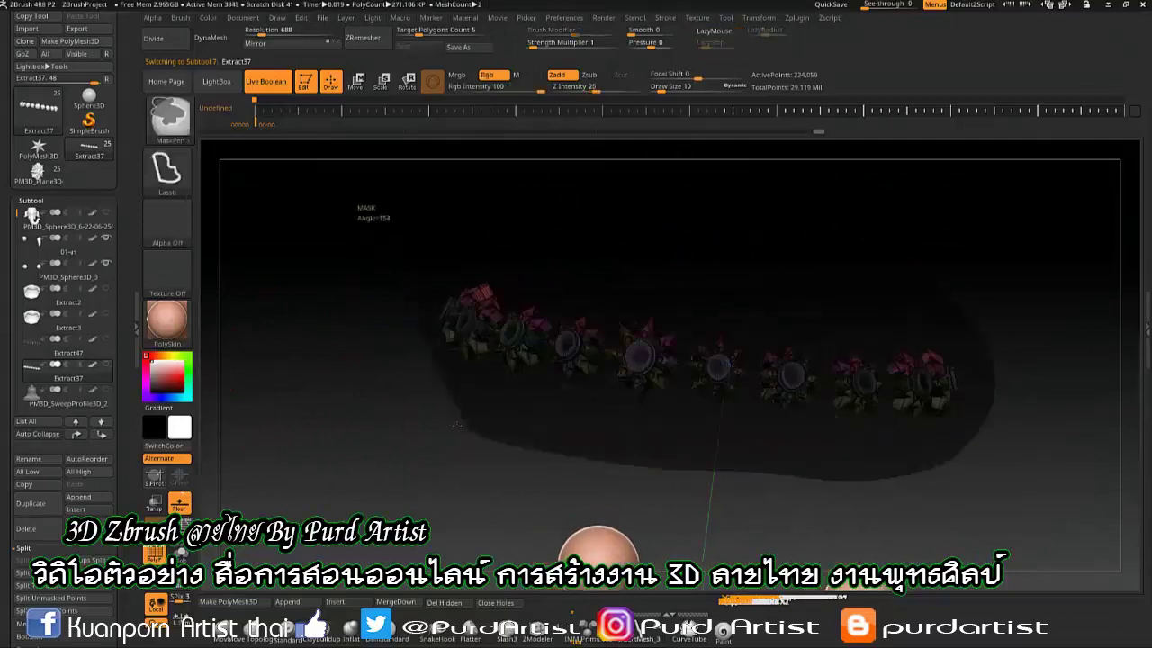
key("f")
left_click(100, 369)
mouse_move(68, 351)
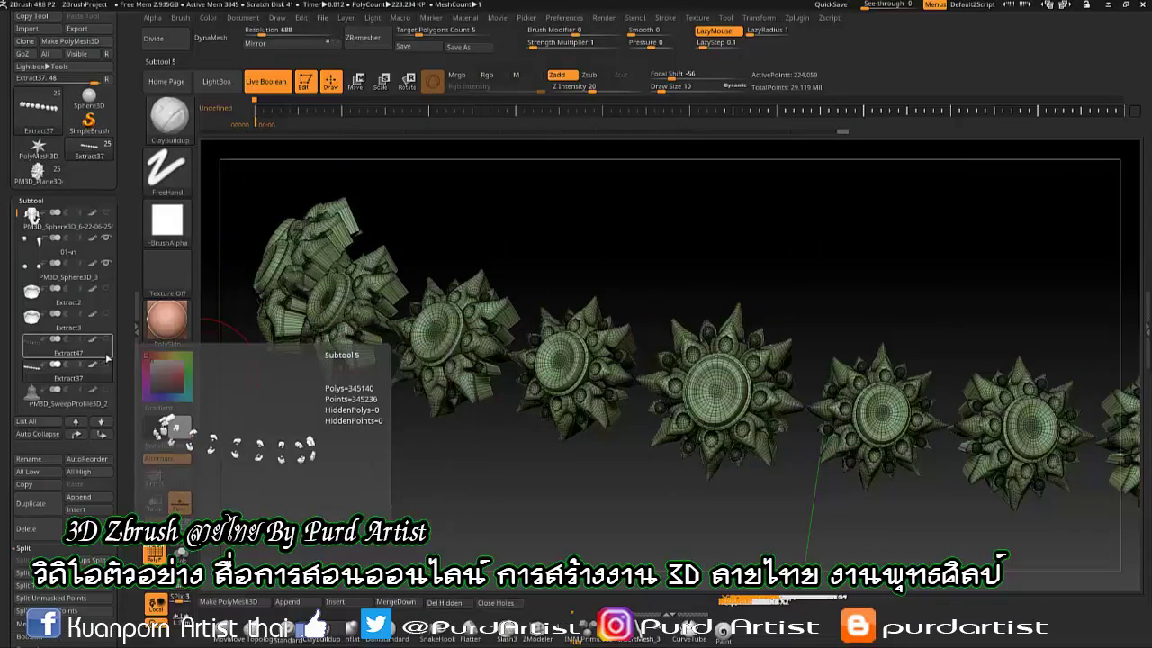
left_click(99, 351)
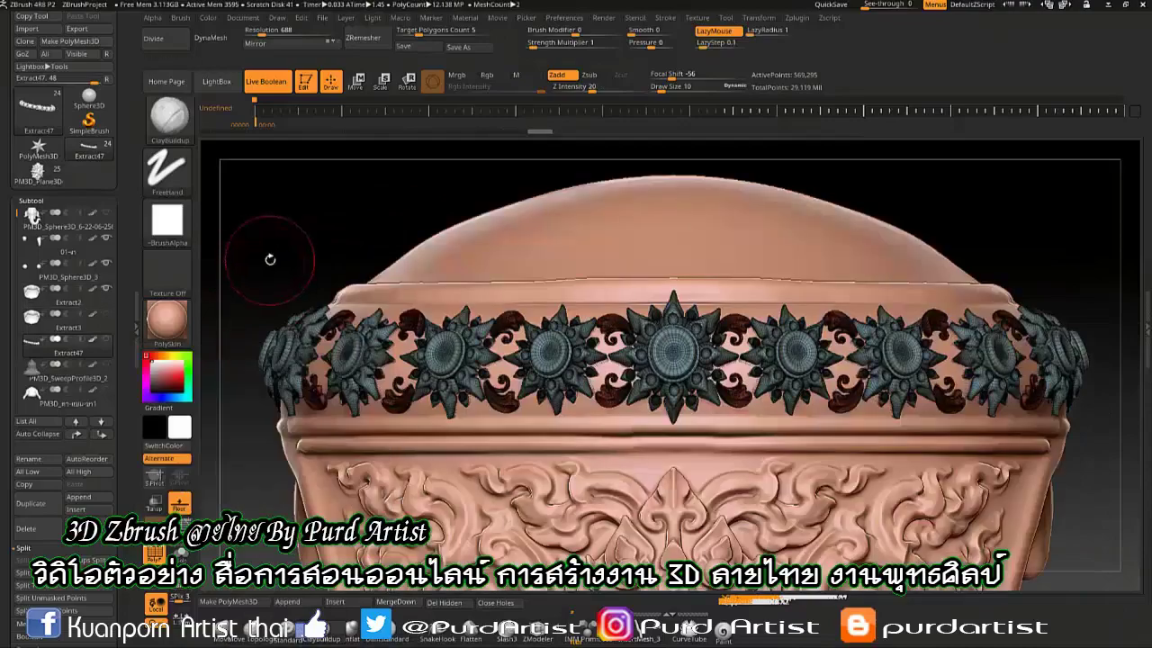
Turn on the sunburst halo subtool and inspect its flames close up.
mouse_move(270, 259)
left_mouse_down()
mouse_move(372, 379)
mouse_move(308, 367)
left_mouse_up()
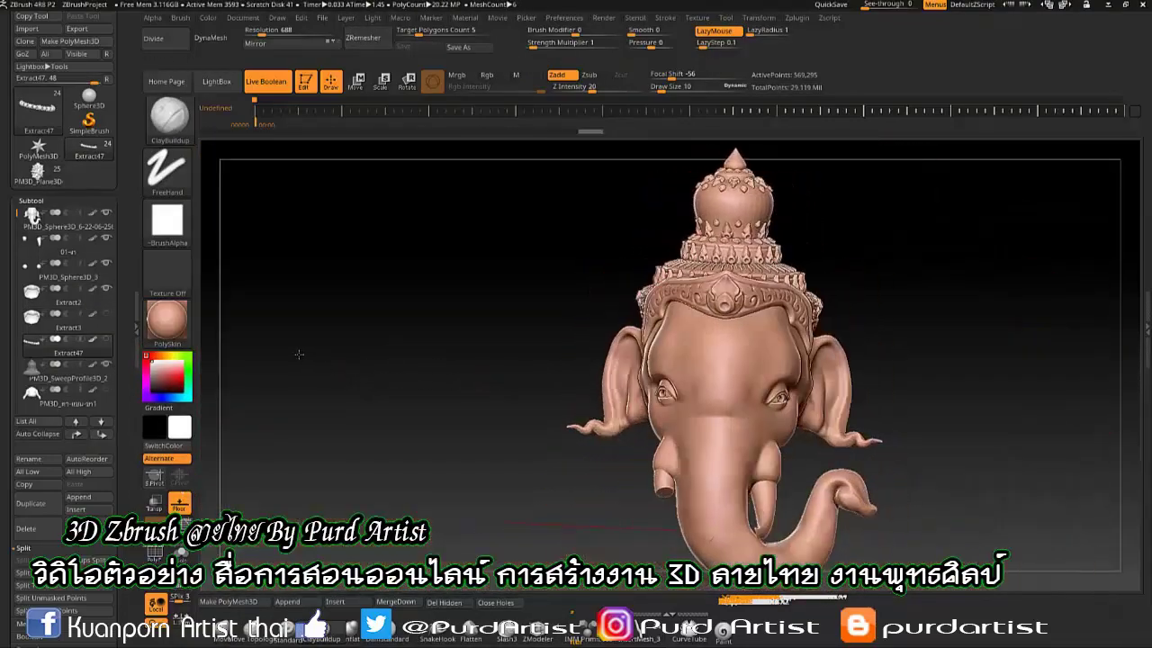
left_click(88, 364)
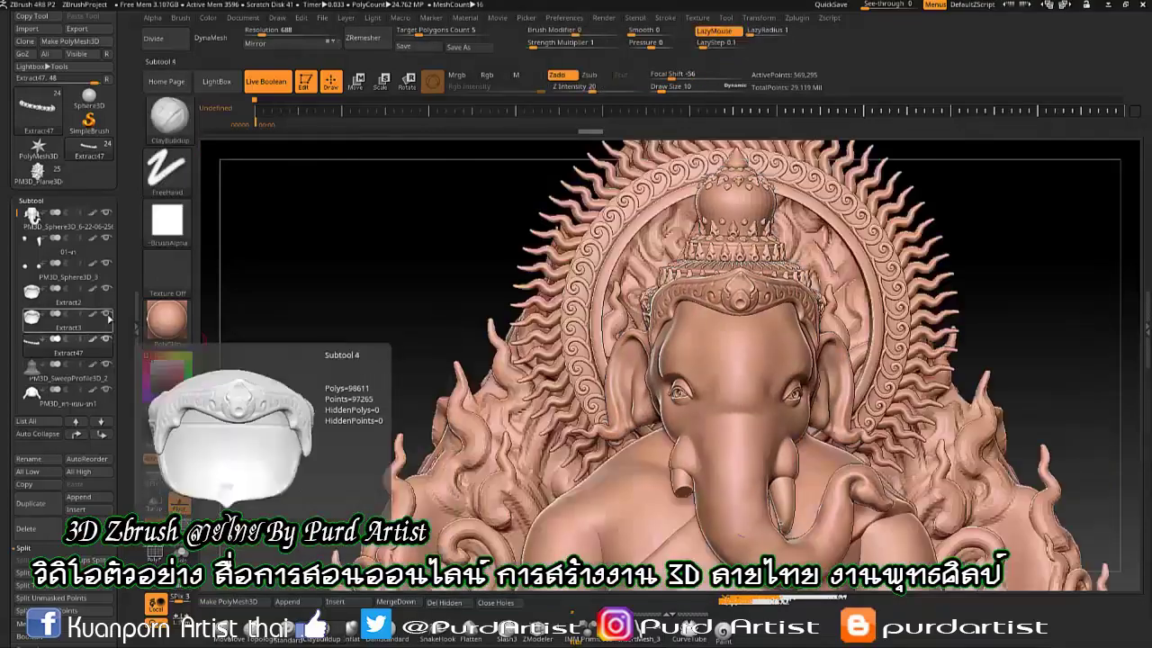
mouse_move(398, 334)
left_mouse_down()
mouse_move(534, 292)
mouse_move(280, 355)
left_mouse_up()
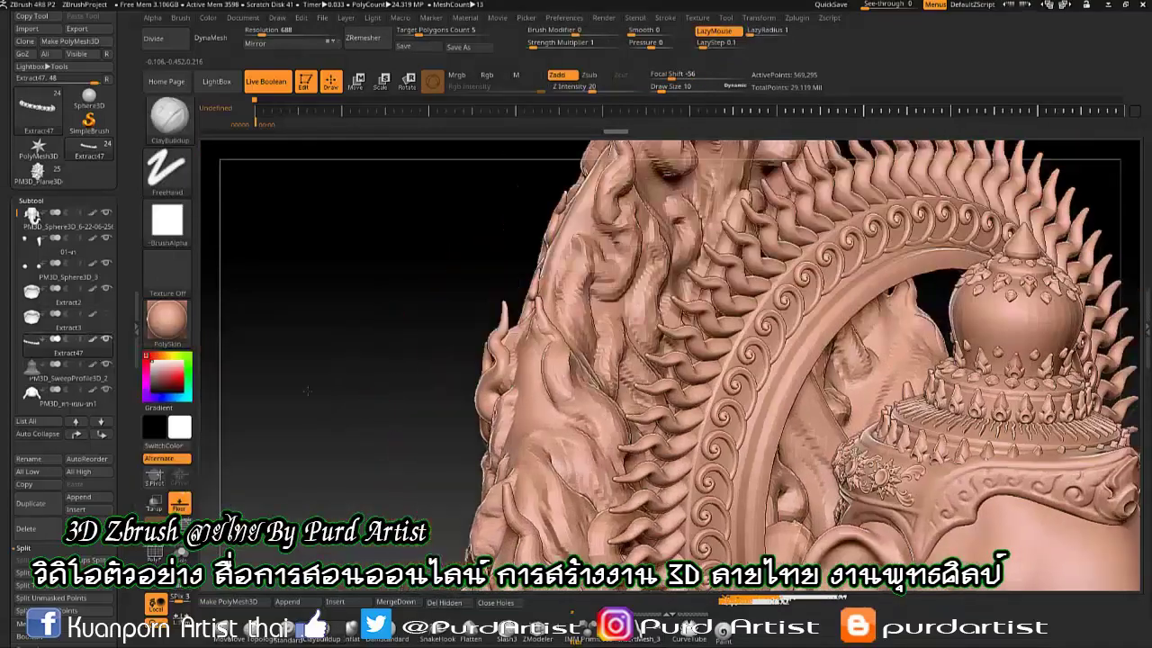
left_click(484, 282, "alt")
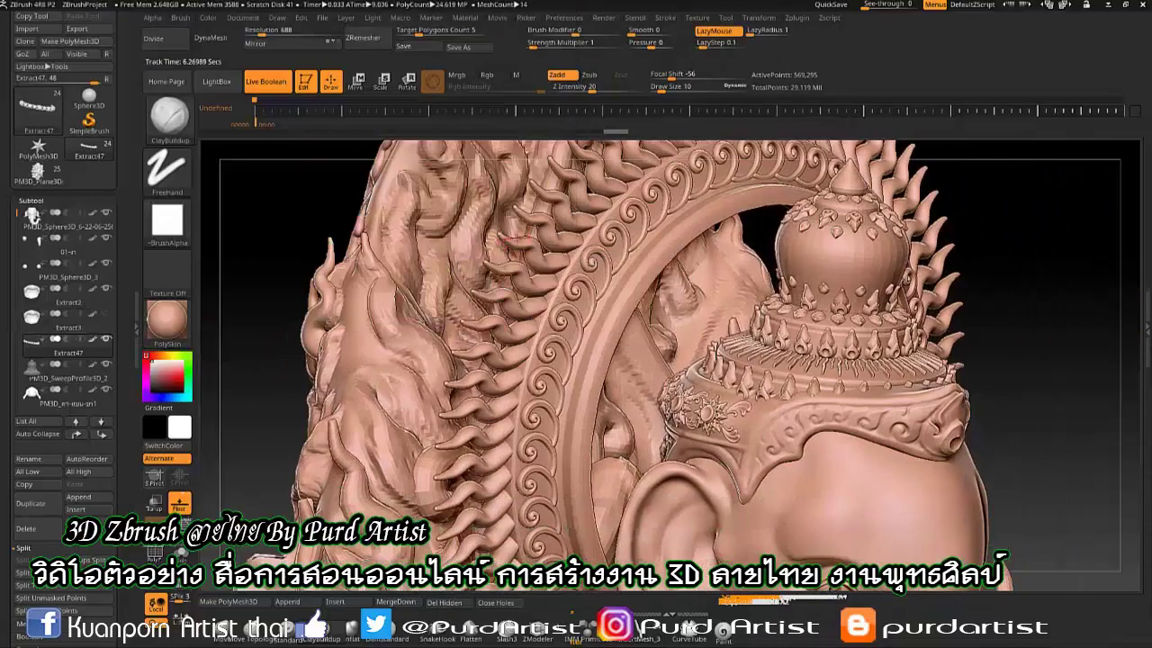